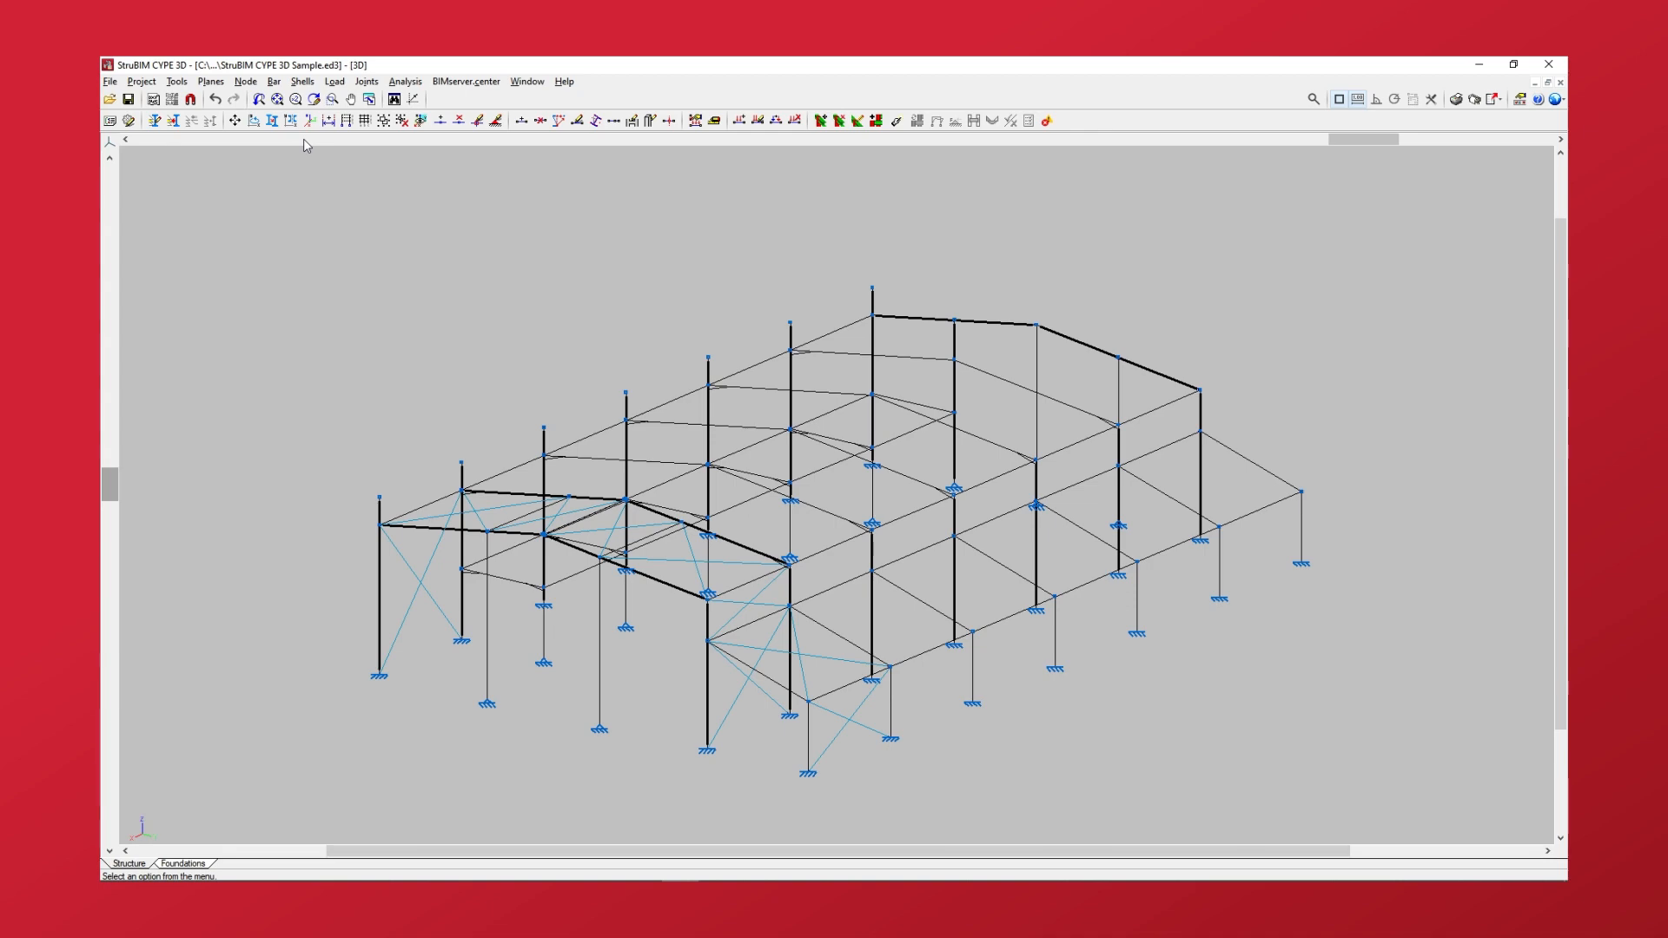
Start introducing loads on bars, set the visible loadcase to Snow, and briefly show the loads of all loadcases.
left_click(335, 82)
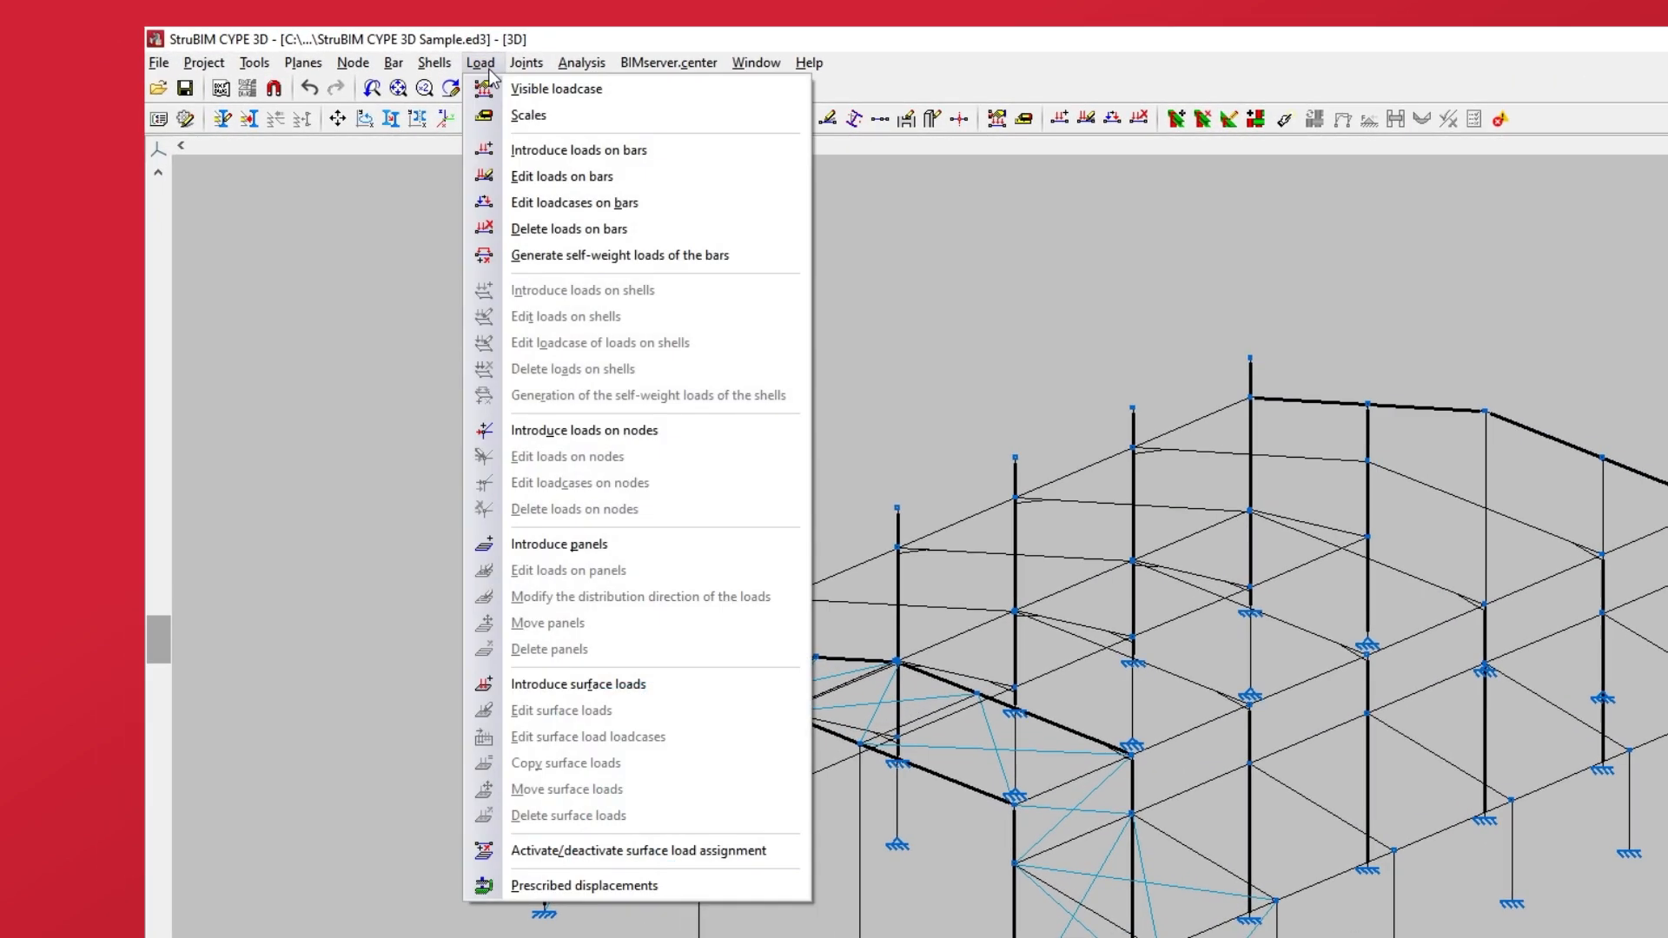
left_click(499, 148)
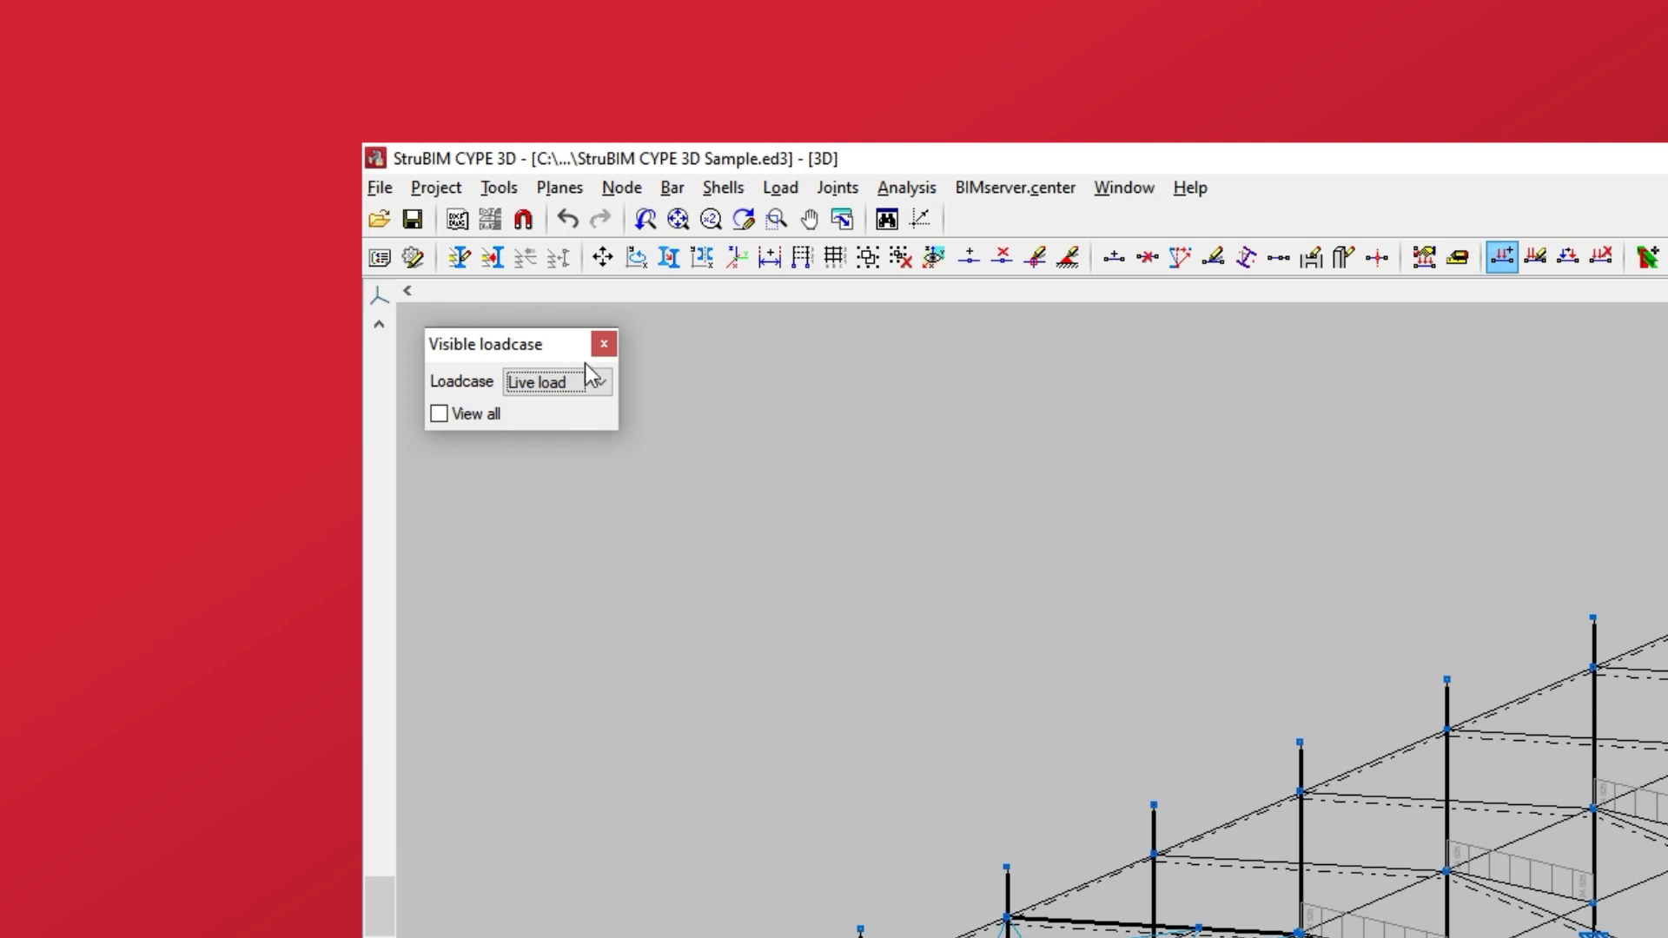
left_click(599, 382)
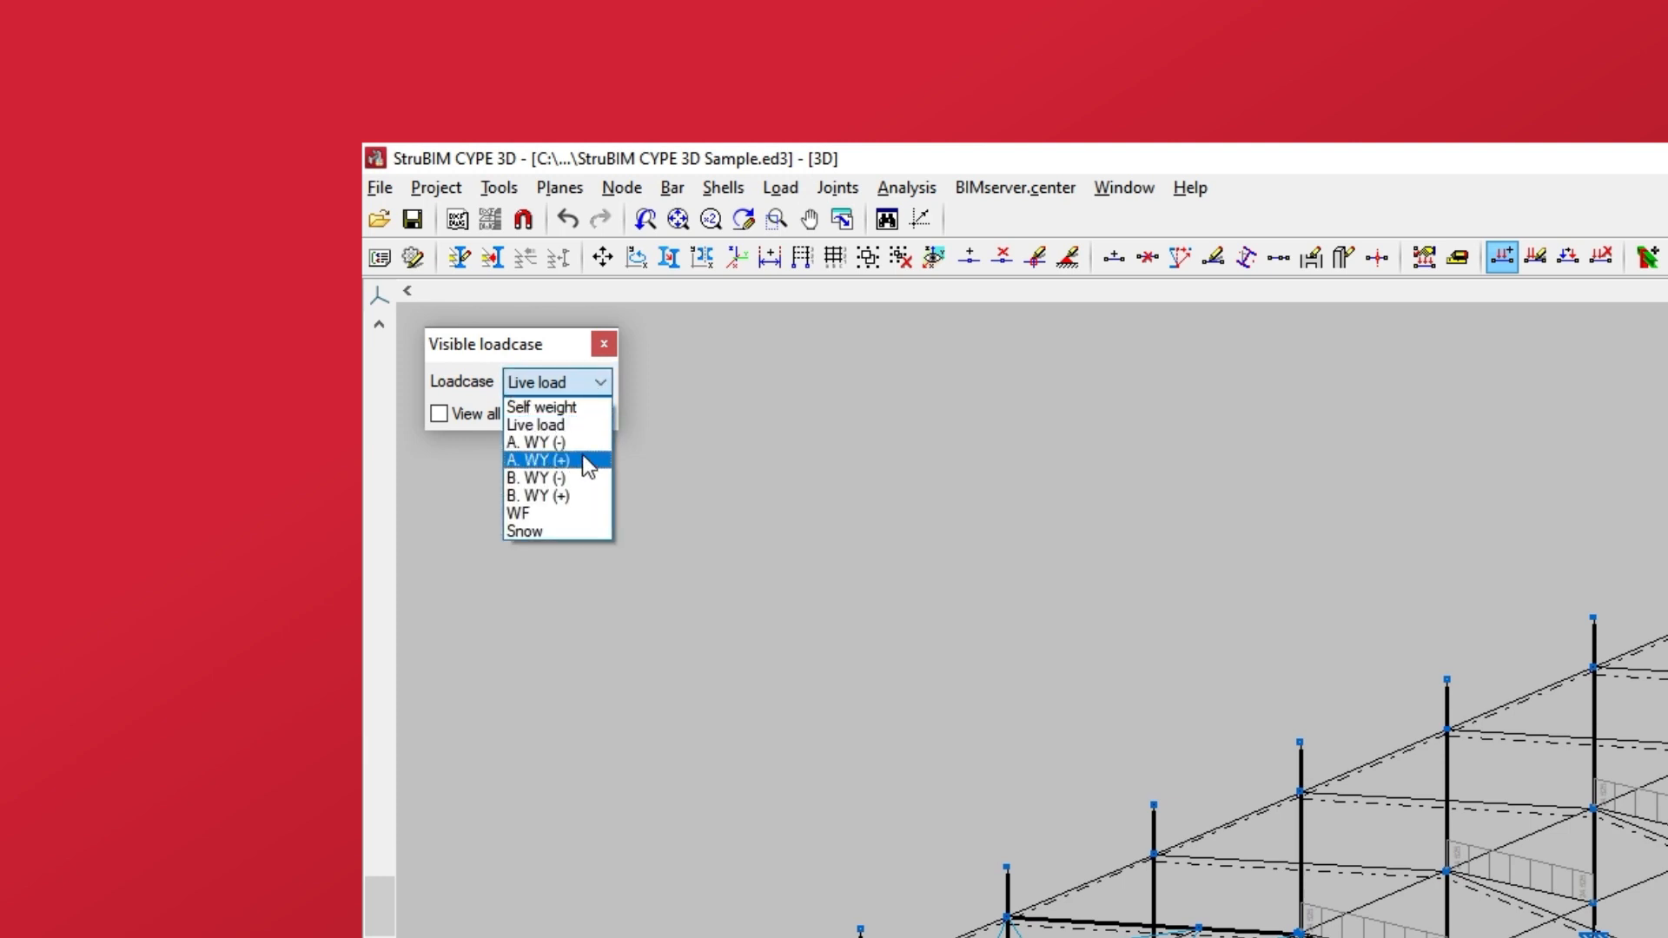
left_click(577, 531)
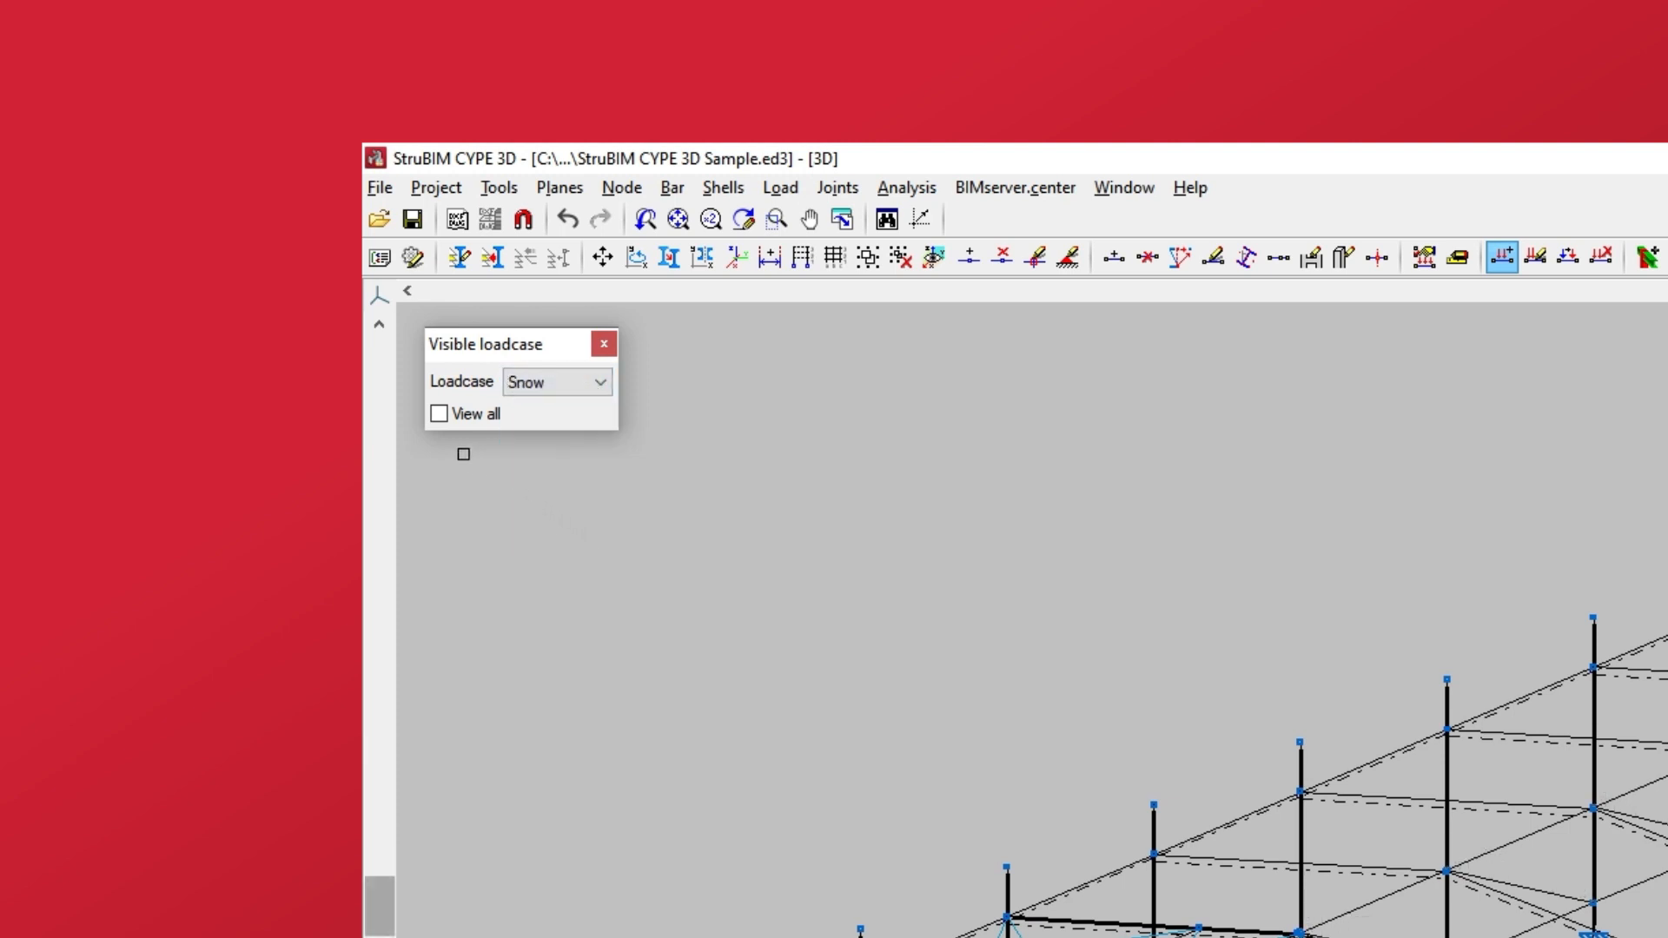
left_click(438, 413)
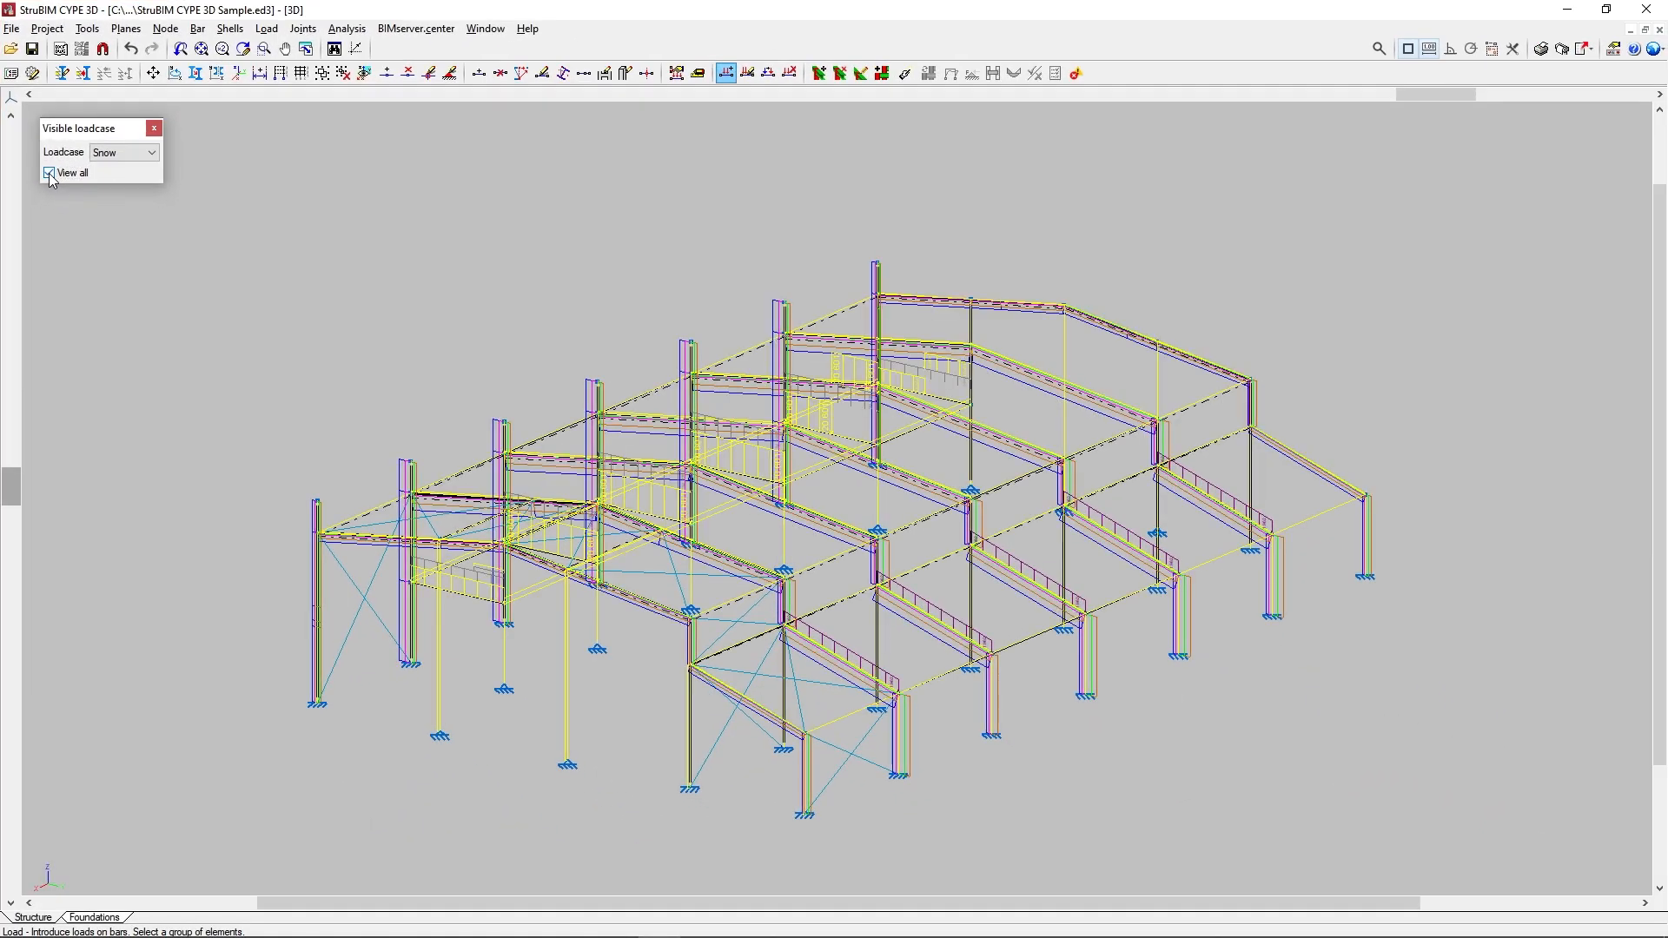
left_click(50, 173)
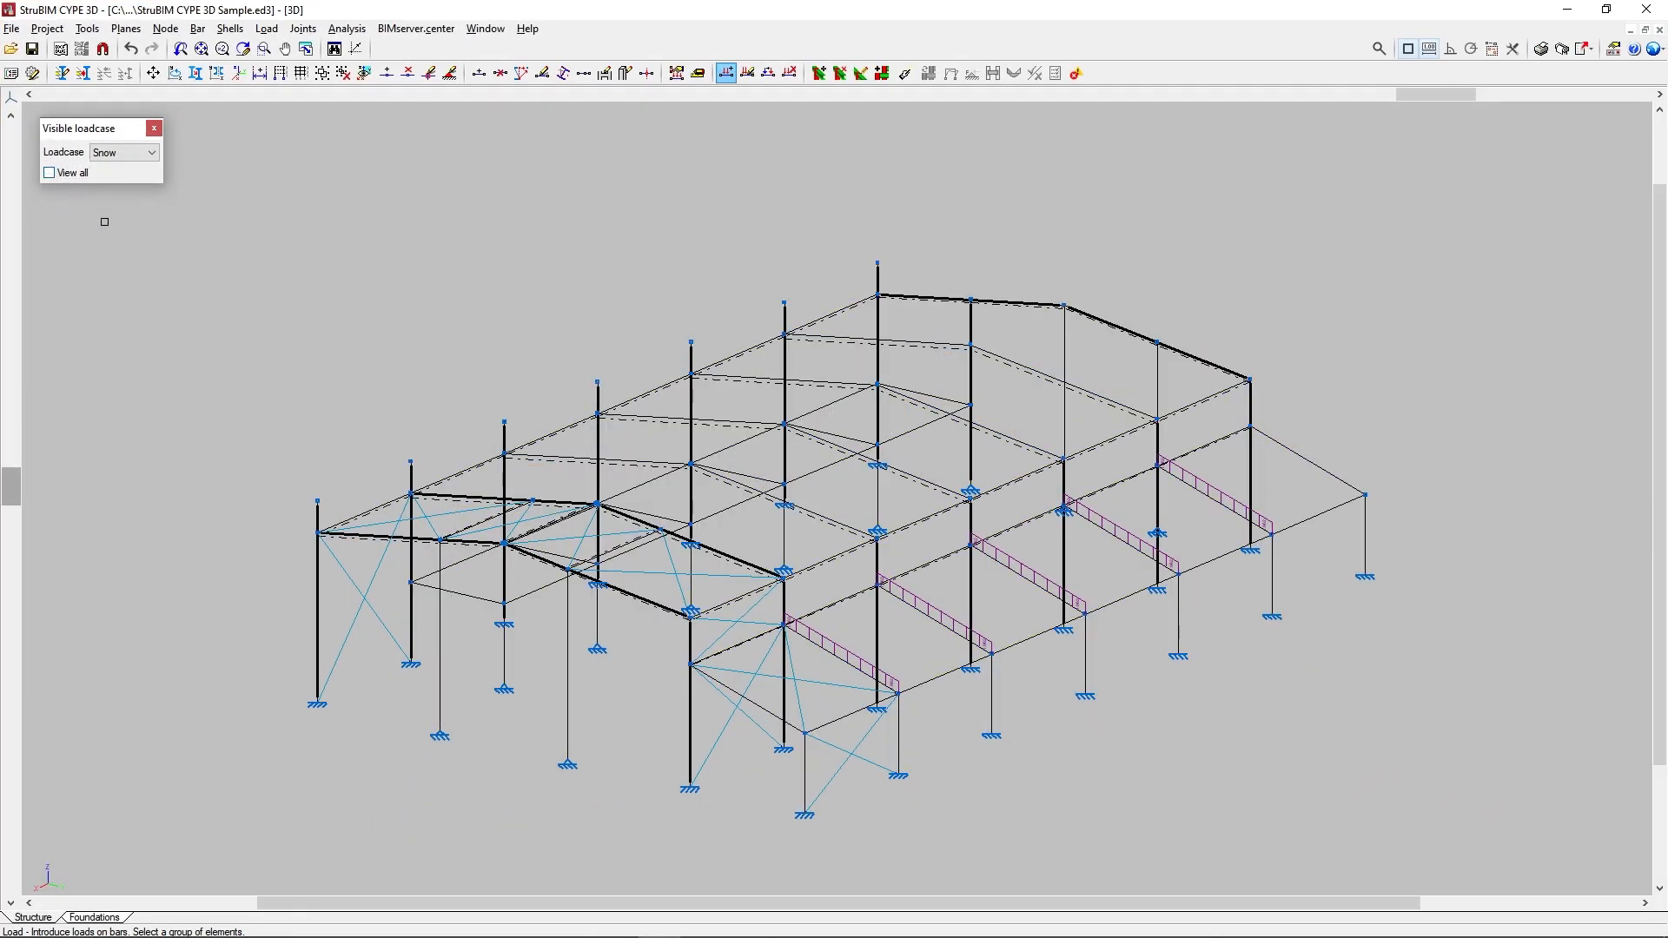
Select the inner frames' rafters on the roof slope beside the lean-to and assign their new load to the Snow loadcase.
middle_click_drag(539, 398, 689, 473)
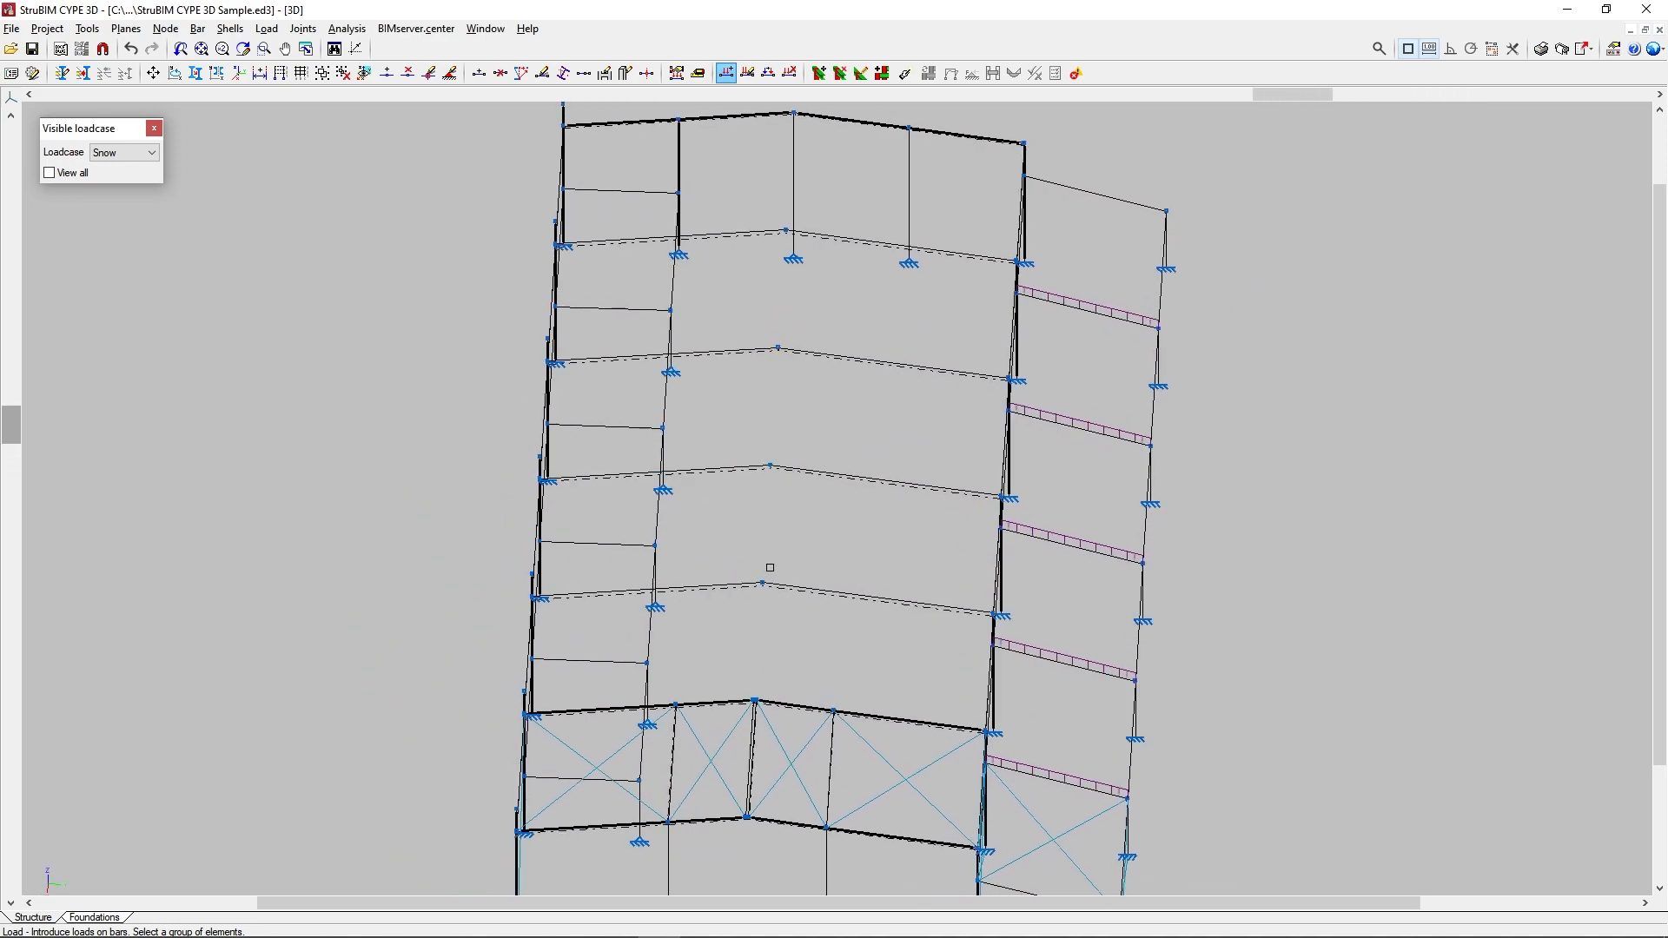
left_click(796, 706)
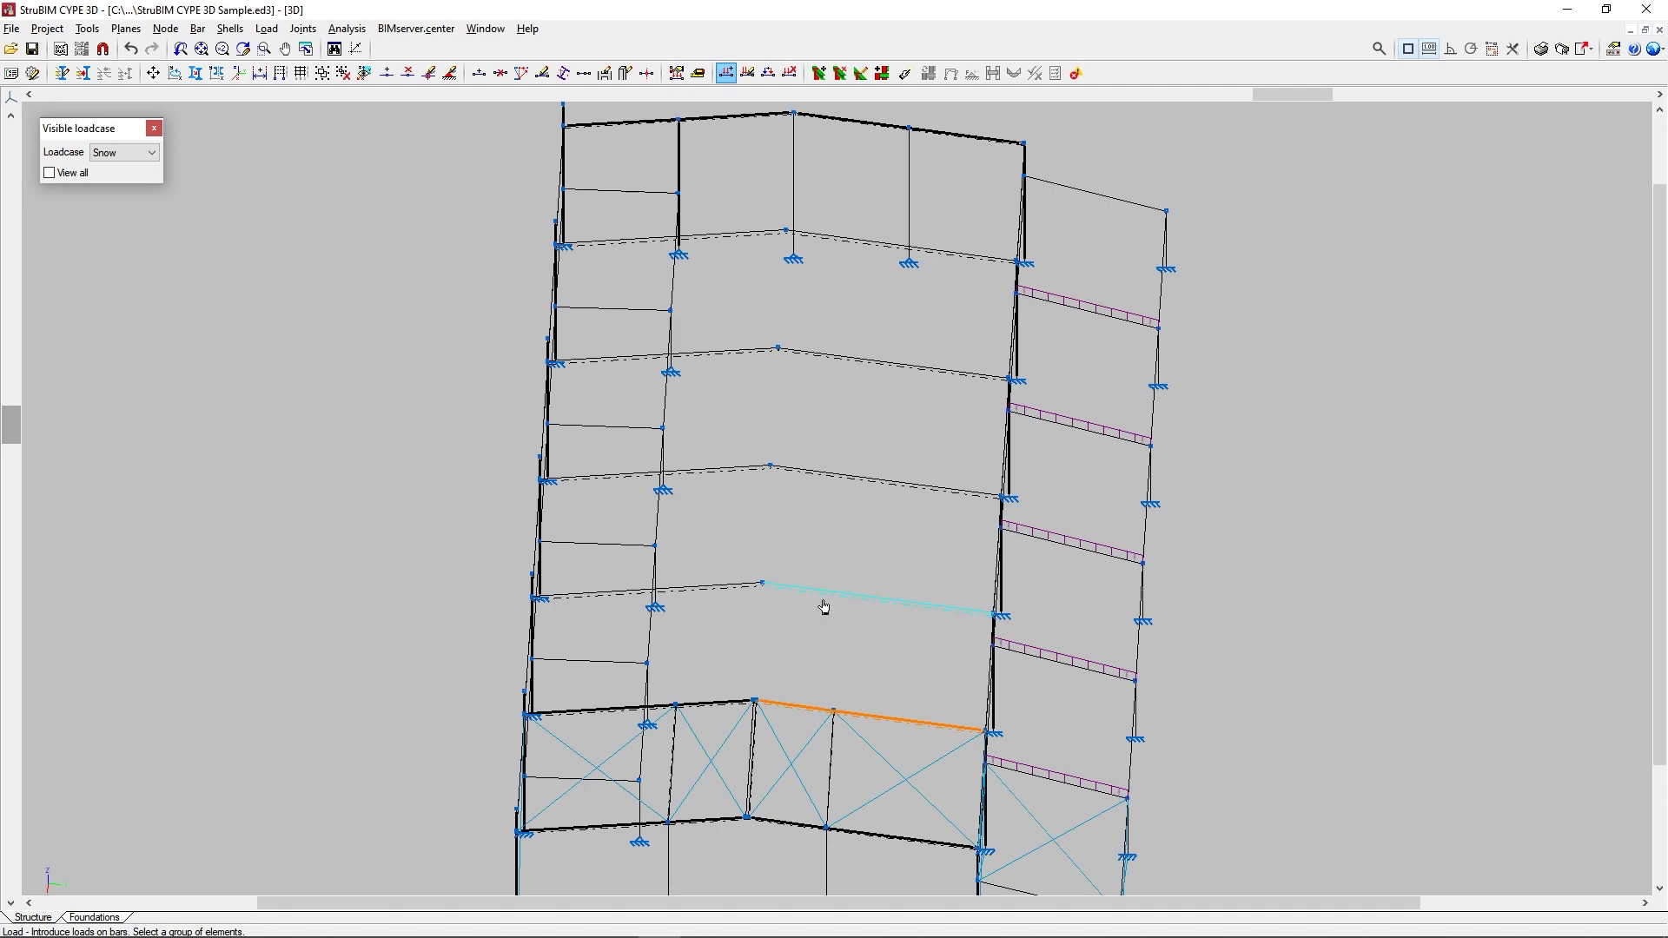
left_click_drag(846, 519, 816, 221)
right_click(820, 220)
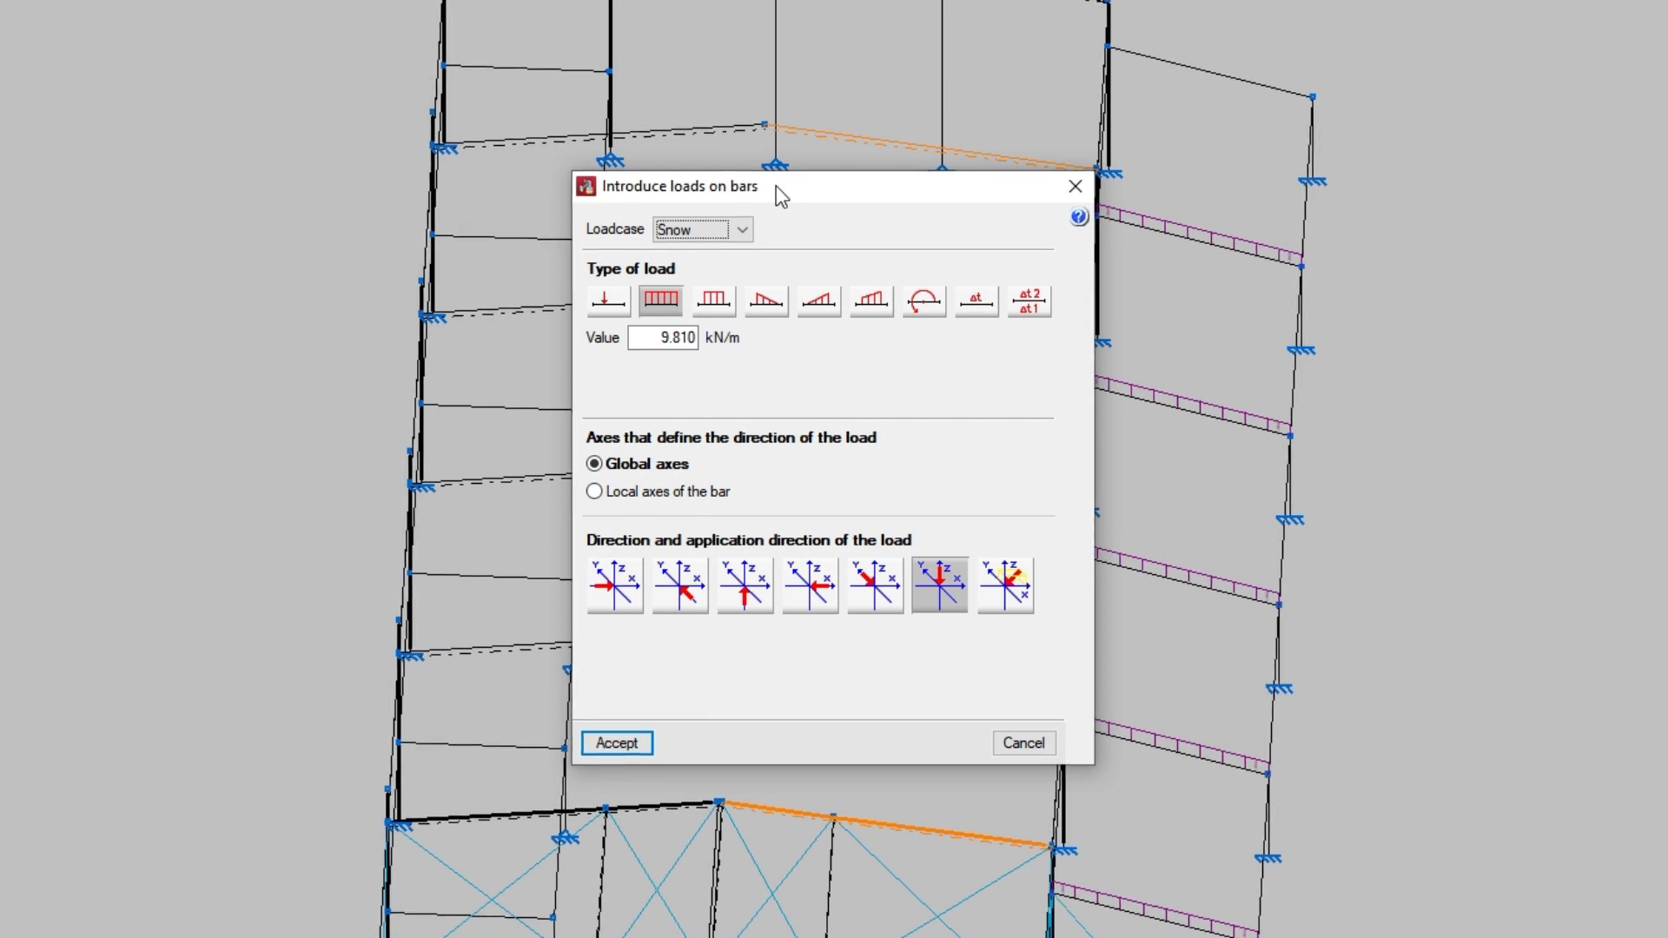
left_click(741, 229)
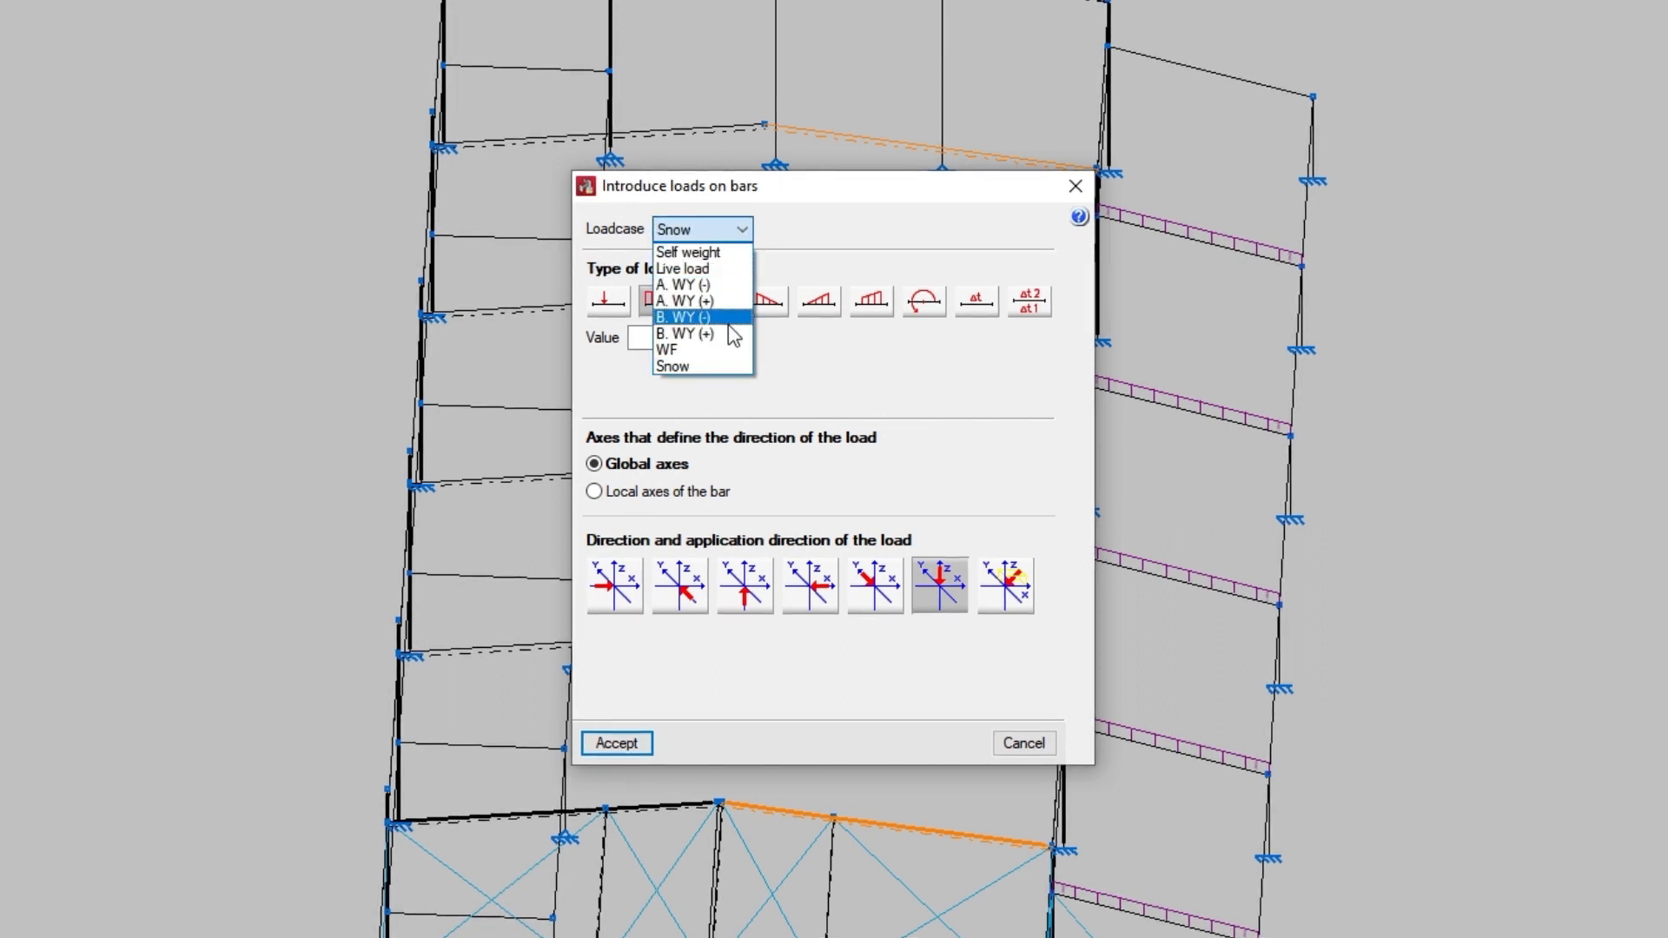
left_click(728, 366)
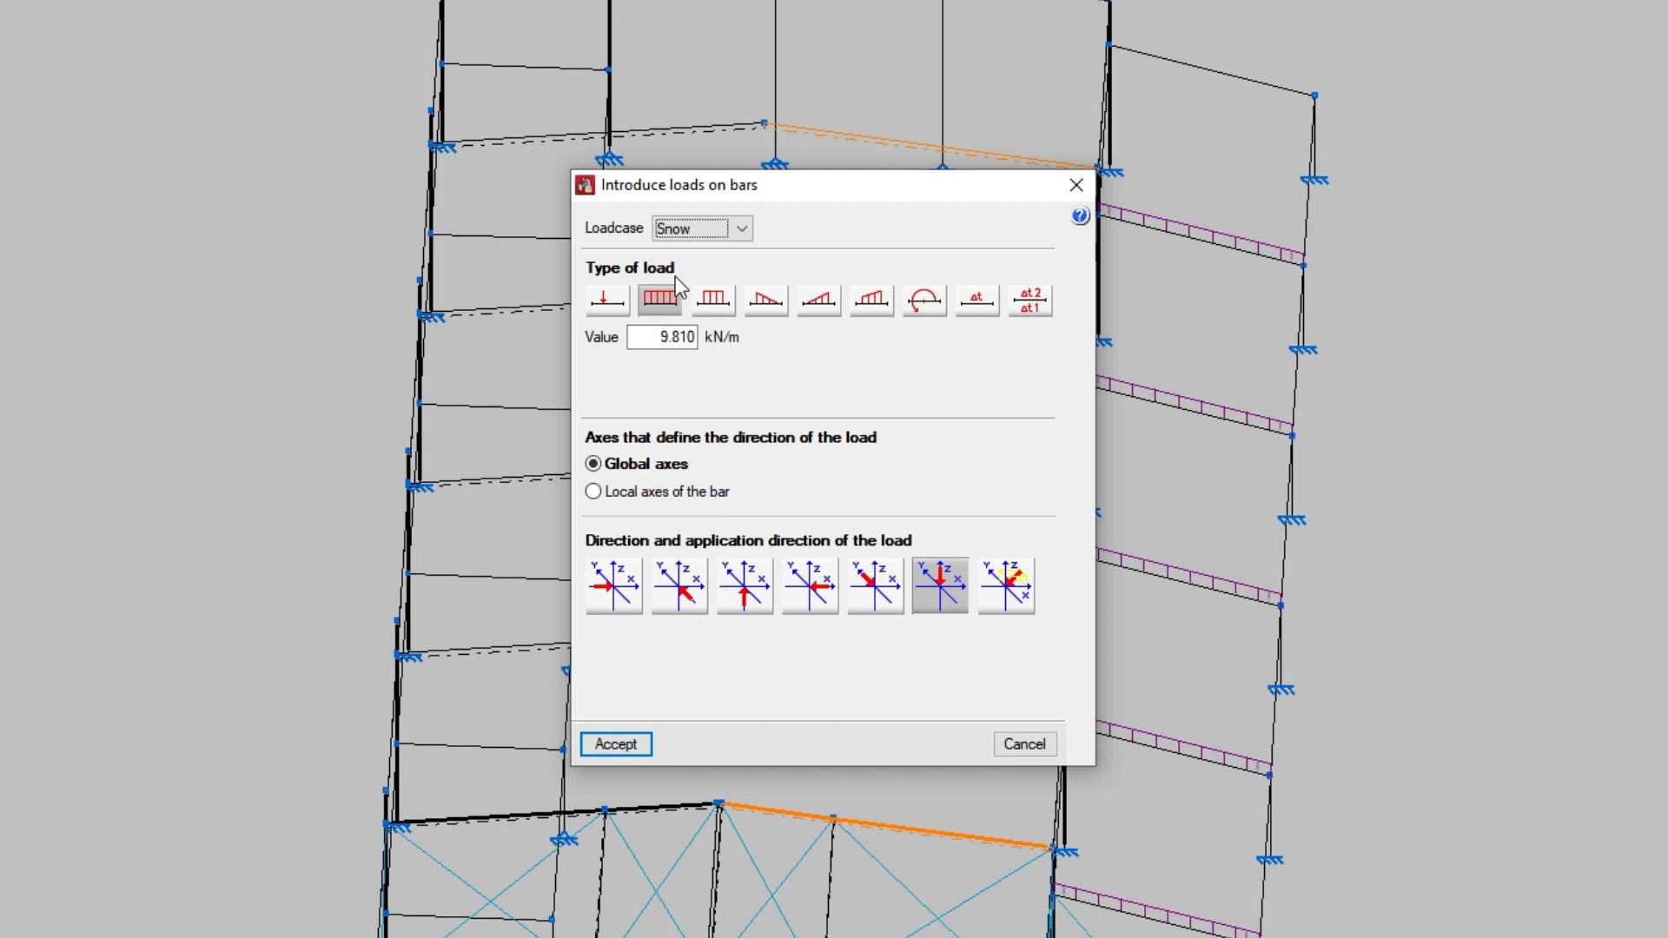
Examine the fields offered by the point, uniform, strip, triangular, trapezoidal and moment load types for the selected bars.
left_click(605, 311)
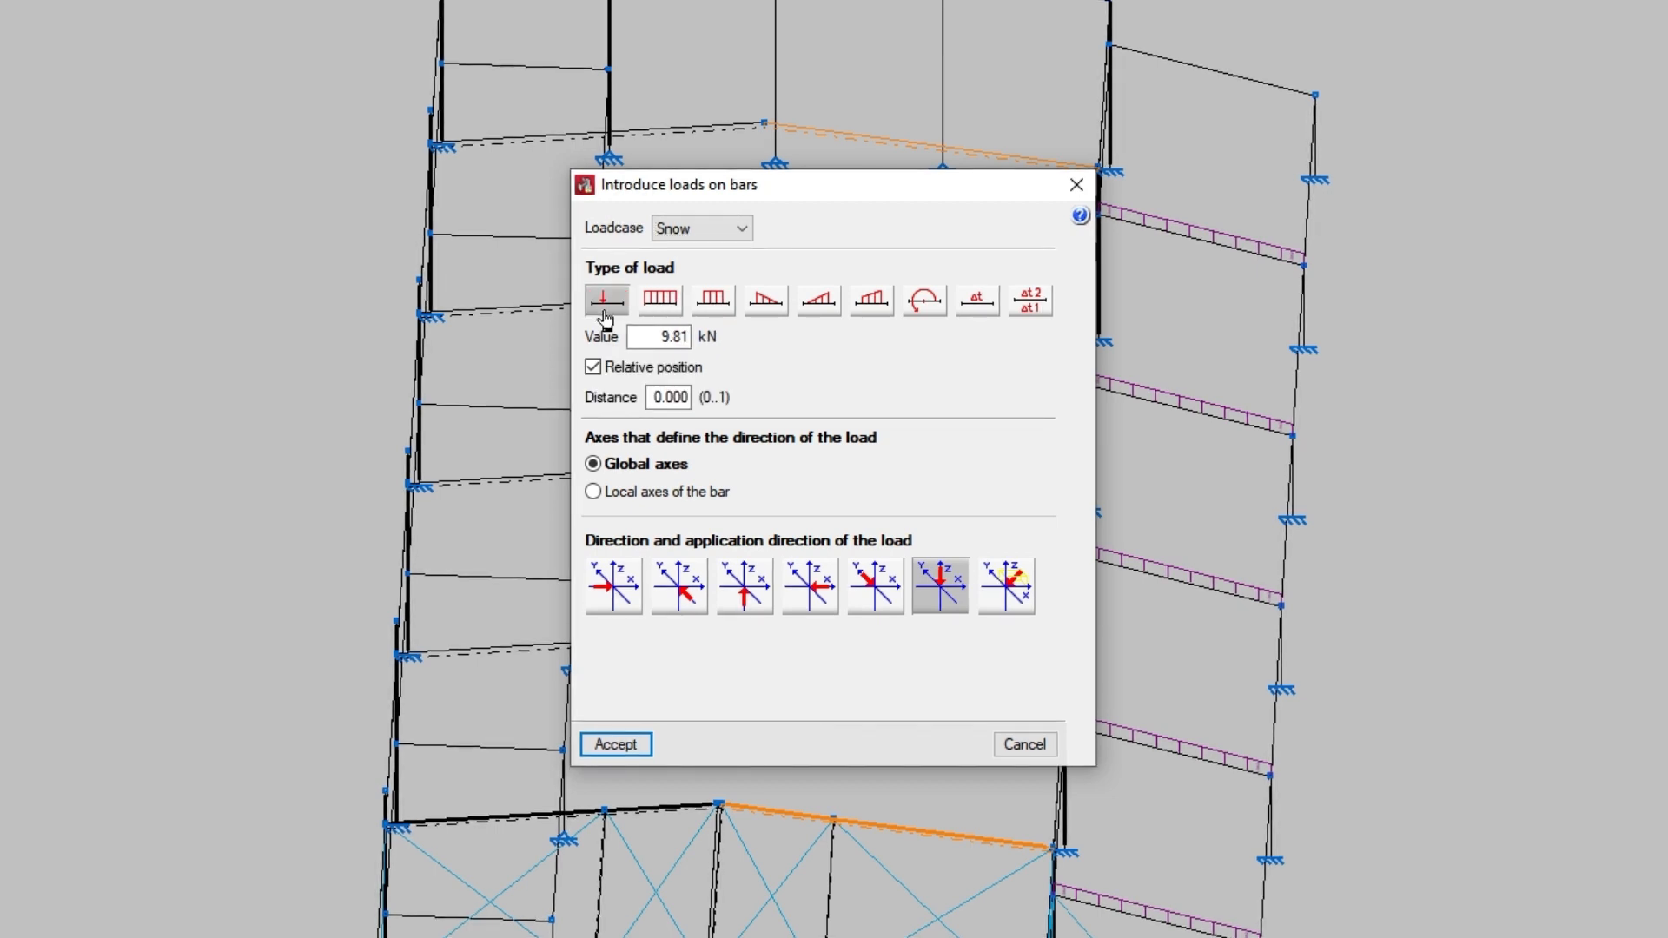
left_click(663, 314)
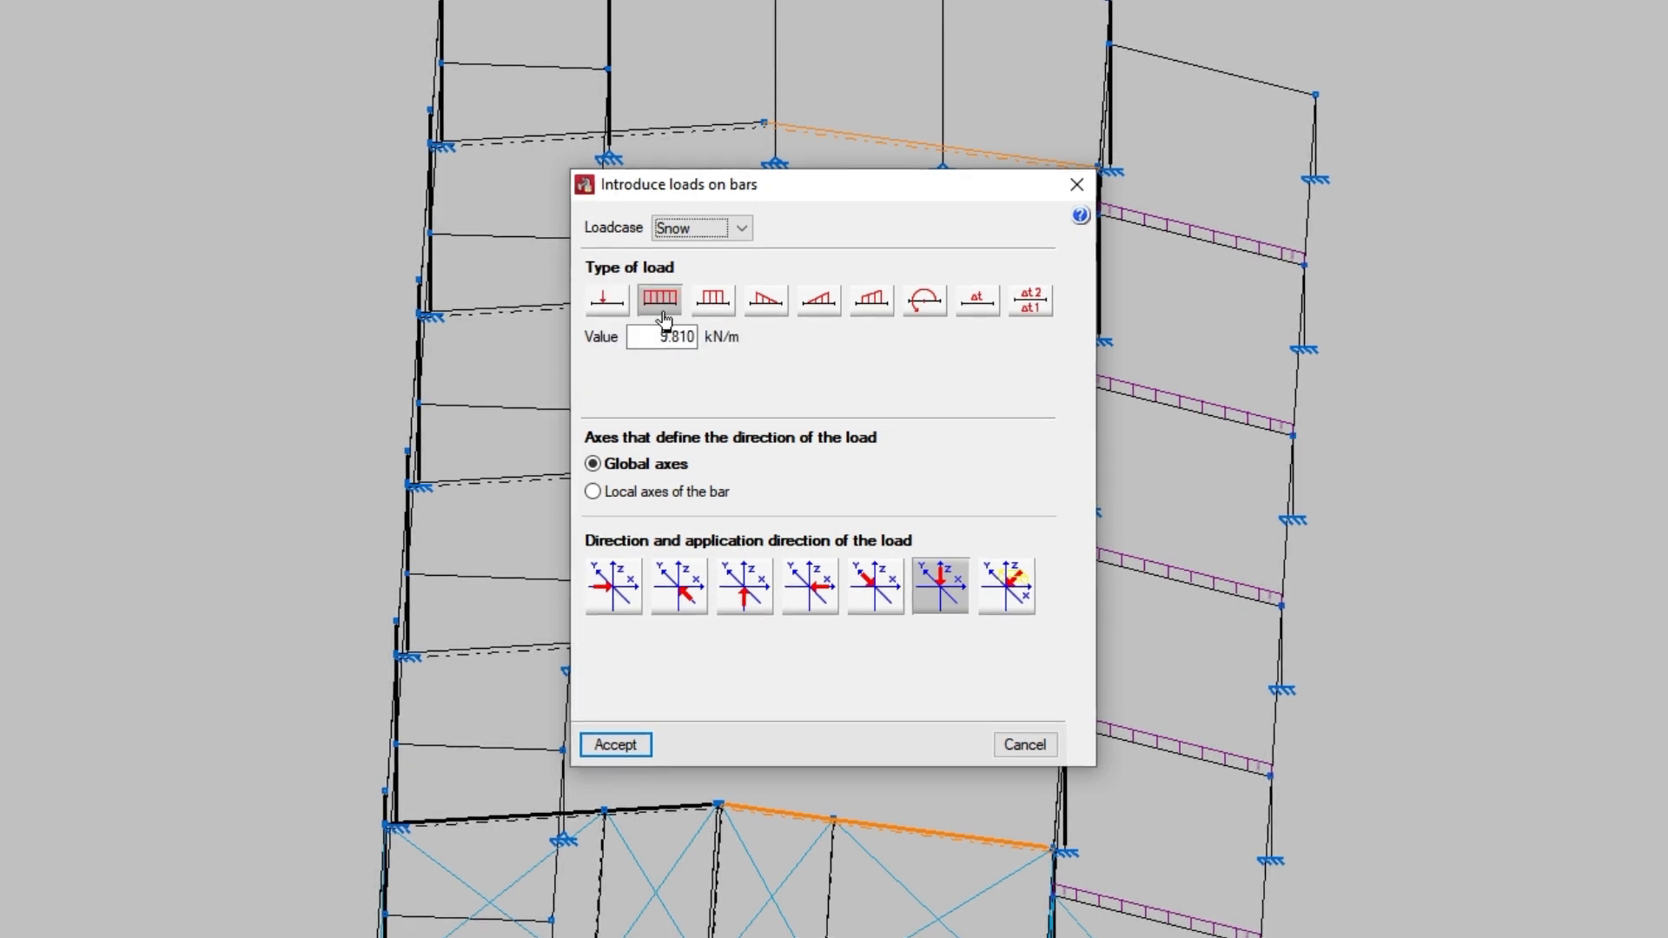
left_click(714, 313)
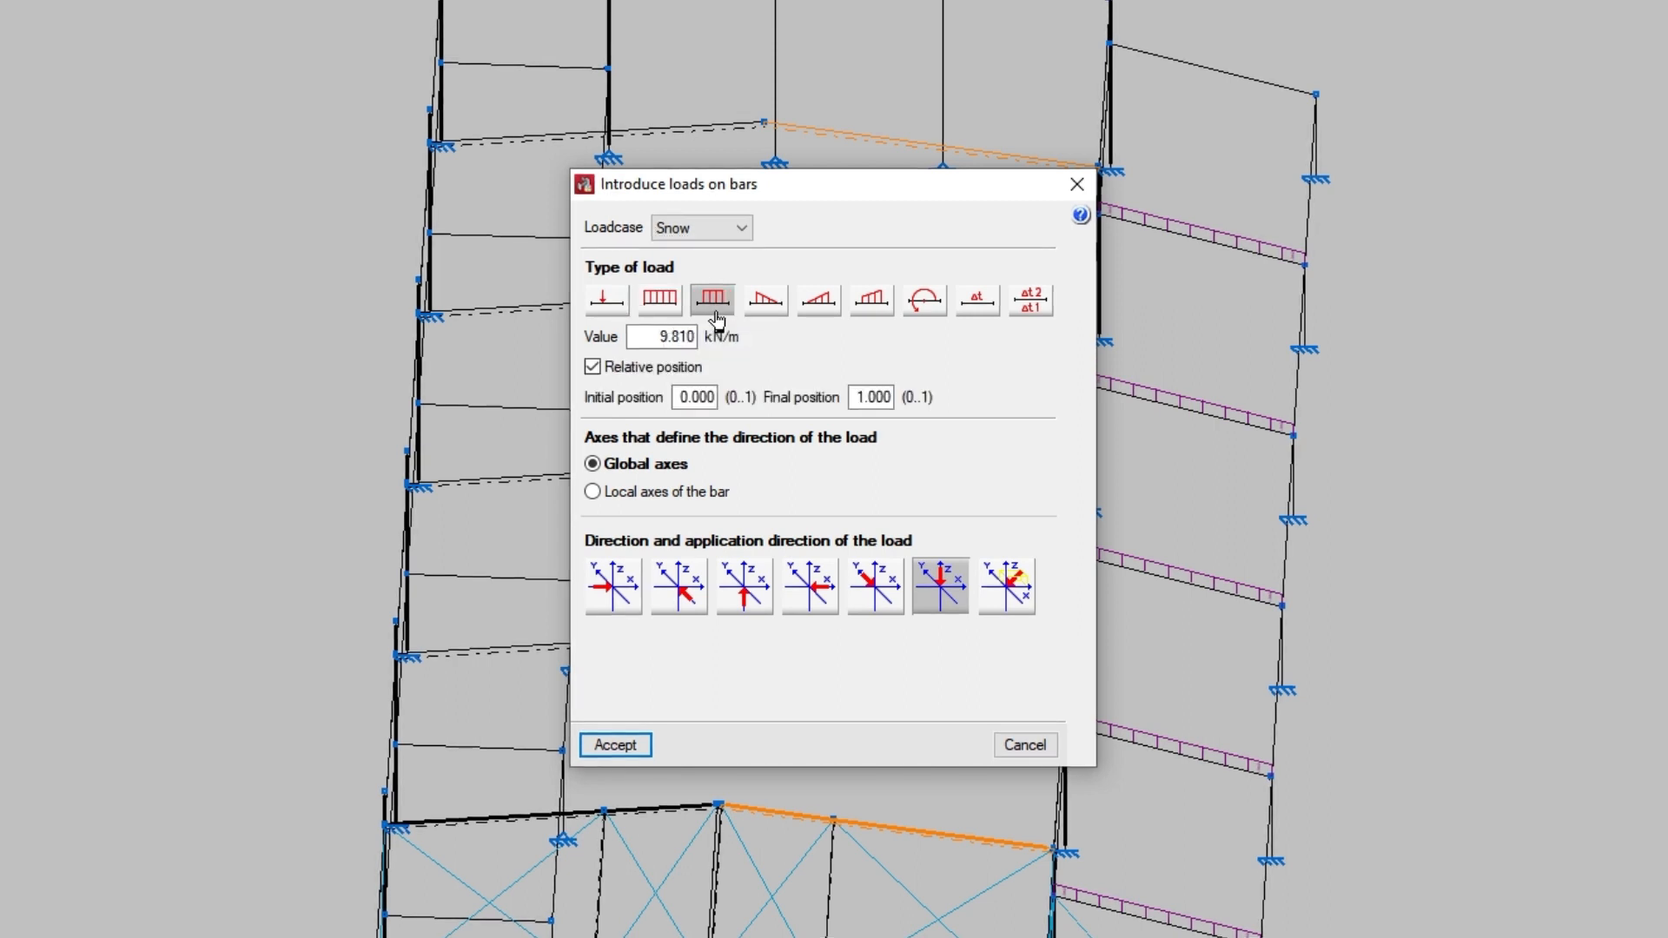
left_click(760, 318)
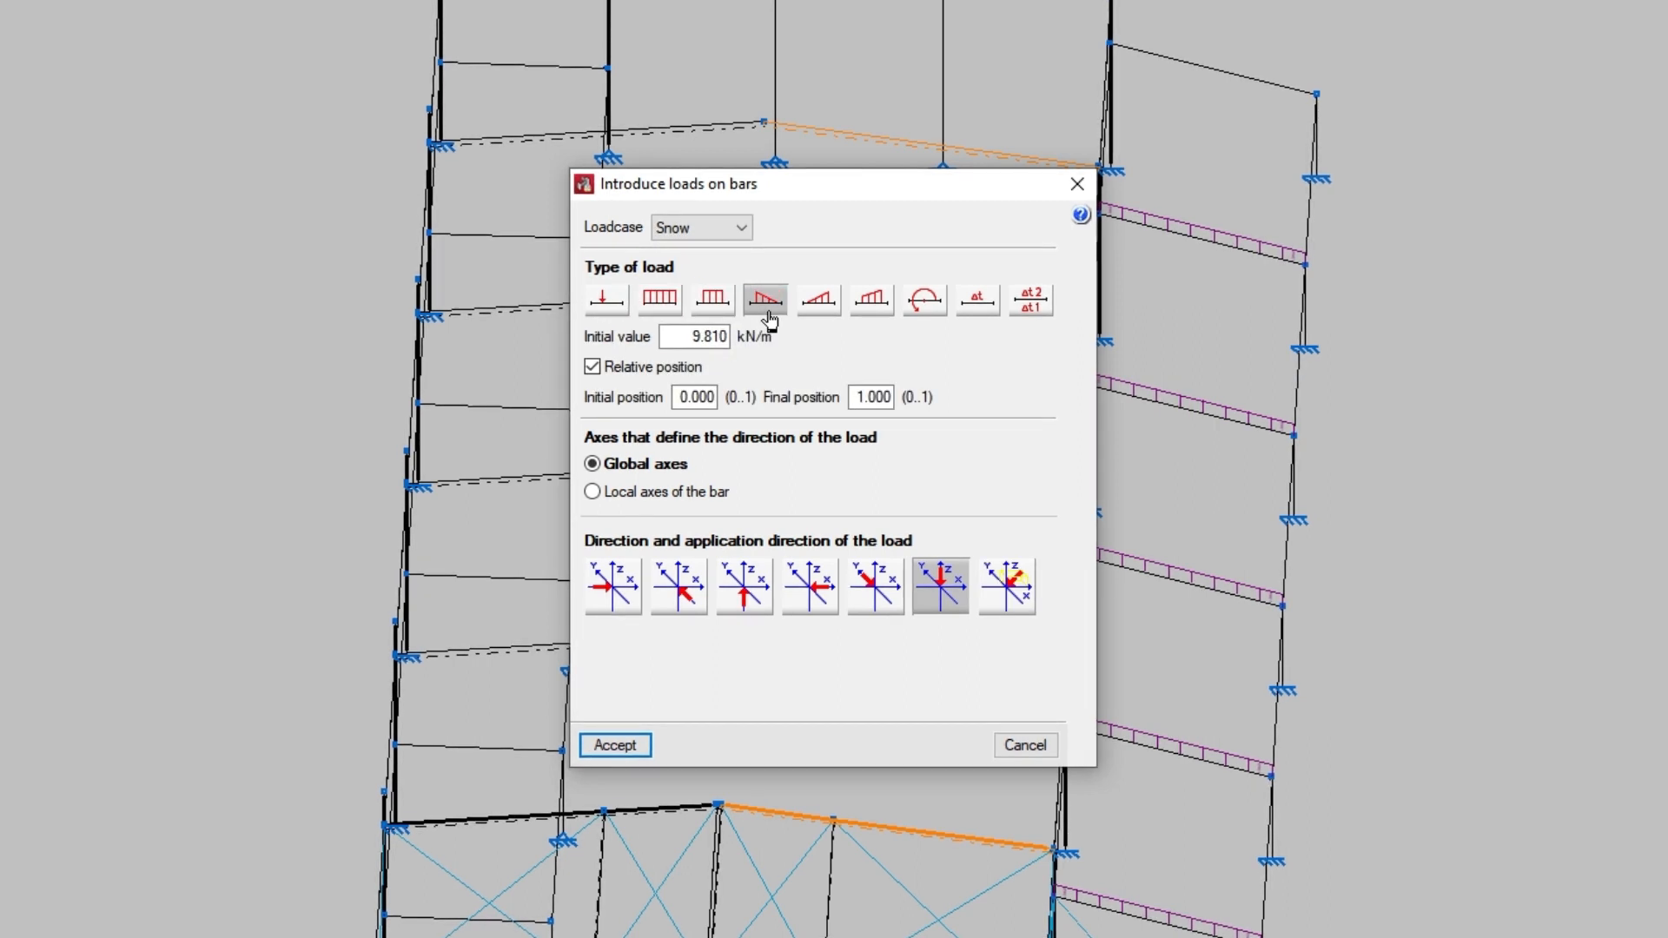
left_click(815, 317)
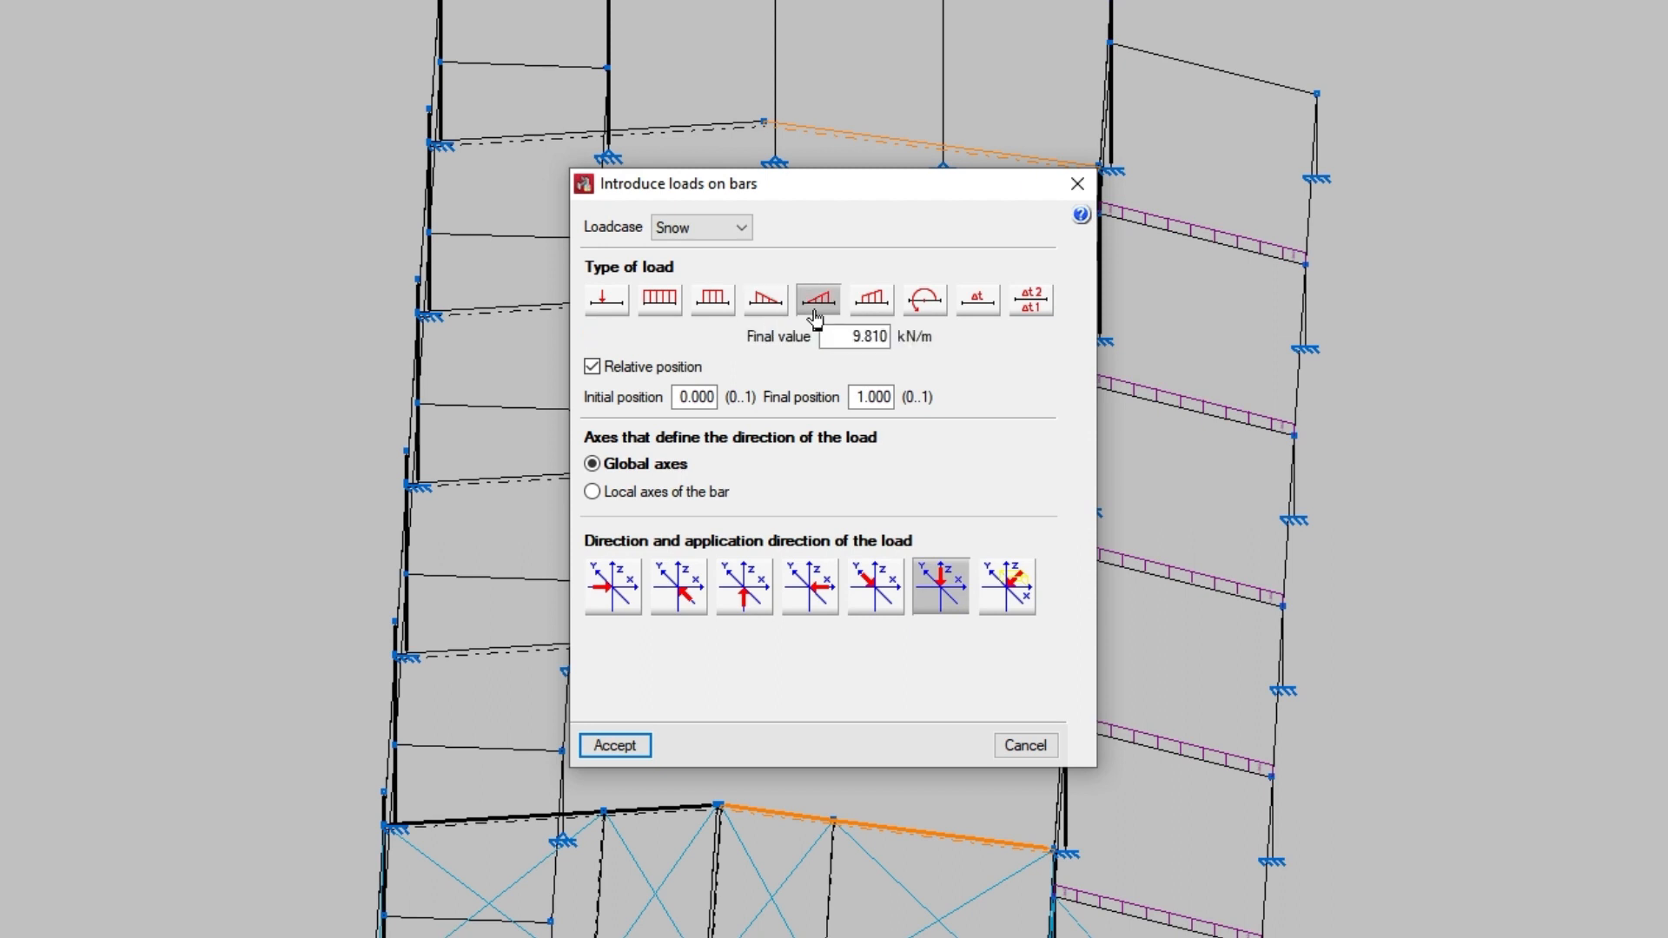
left_click(871, 311)
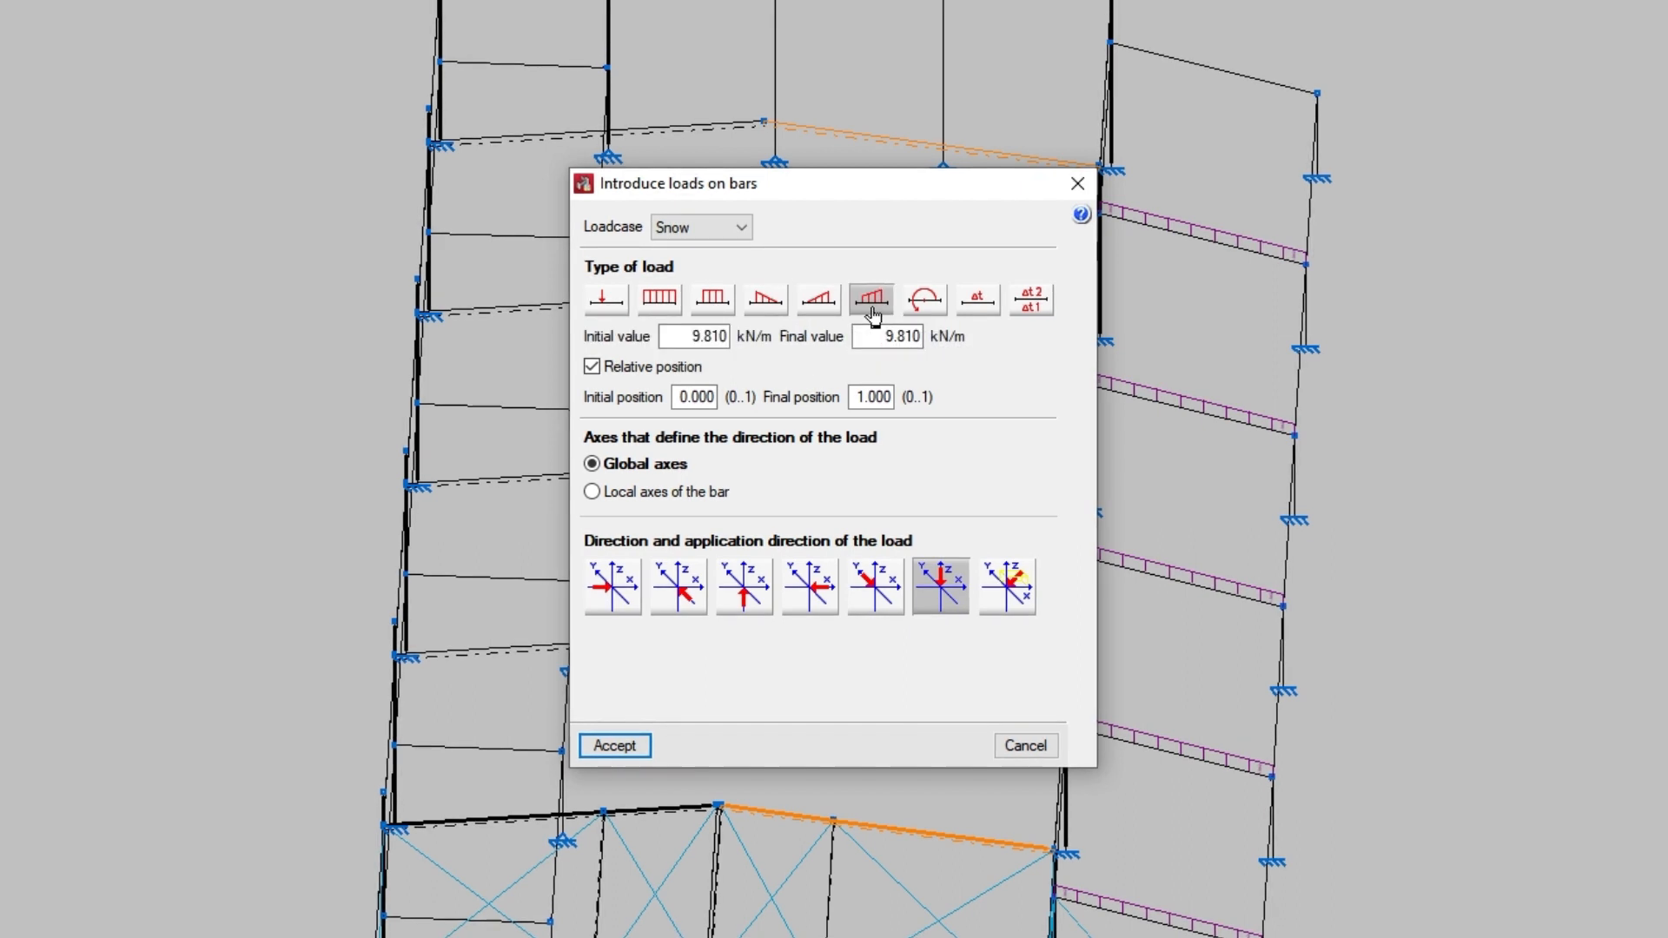
left_click(921, 312)
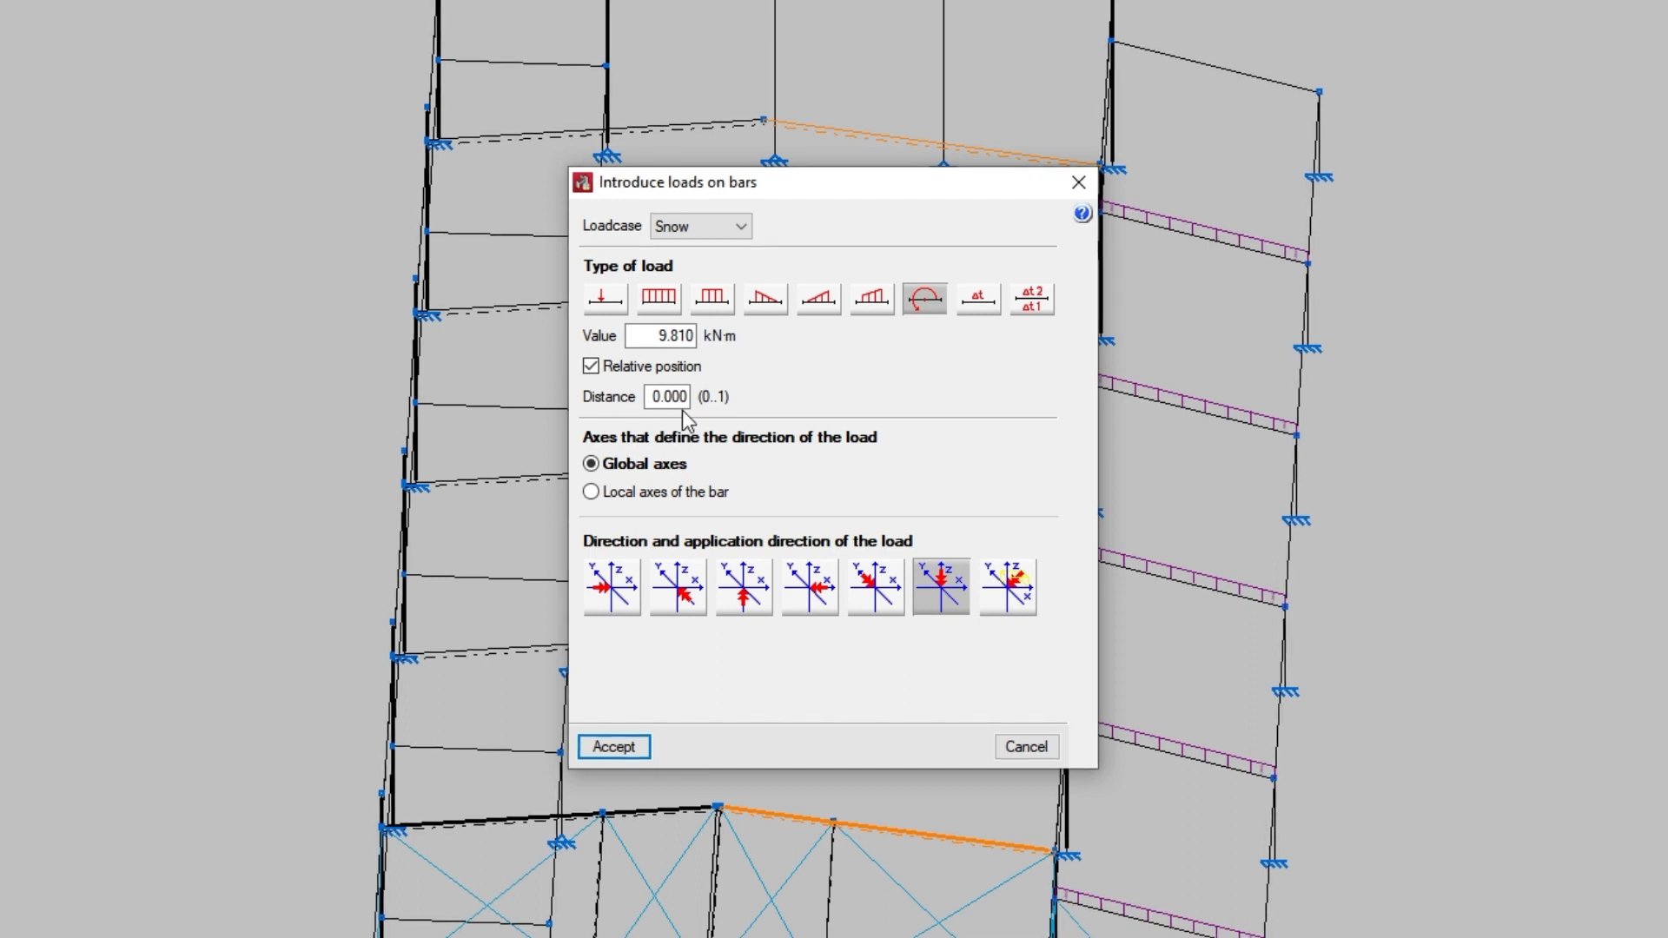
left_click(712, 298)
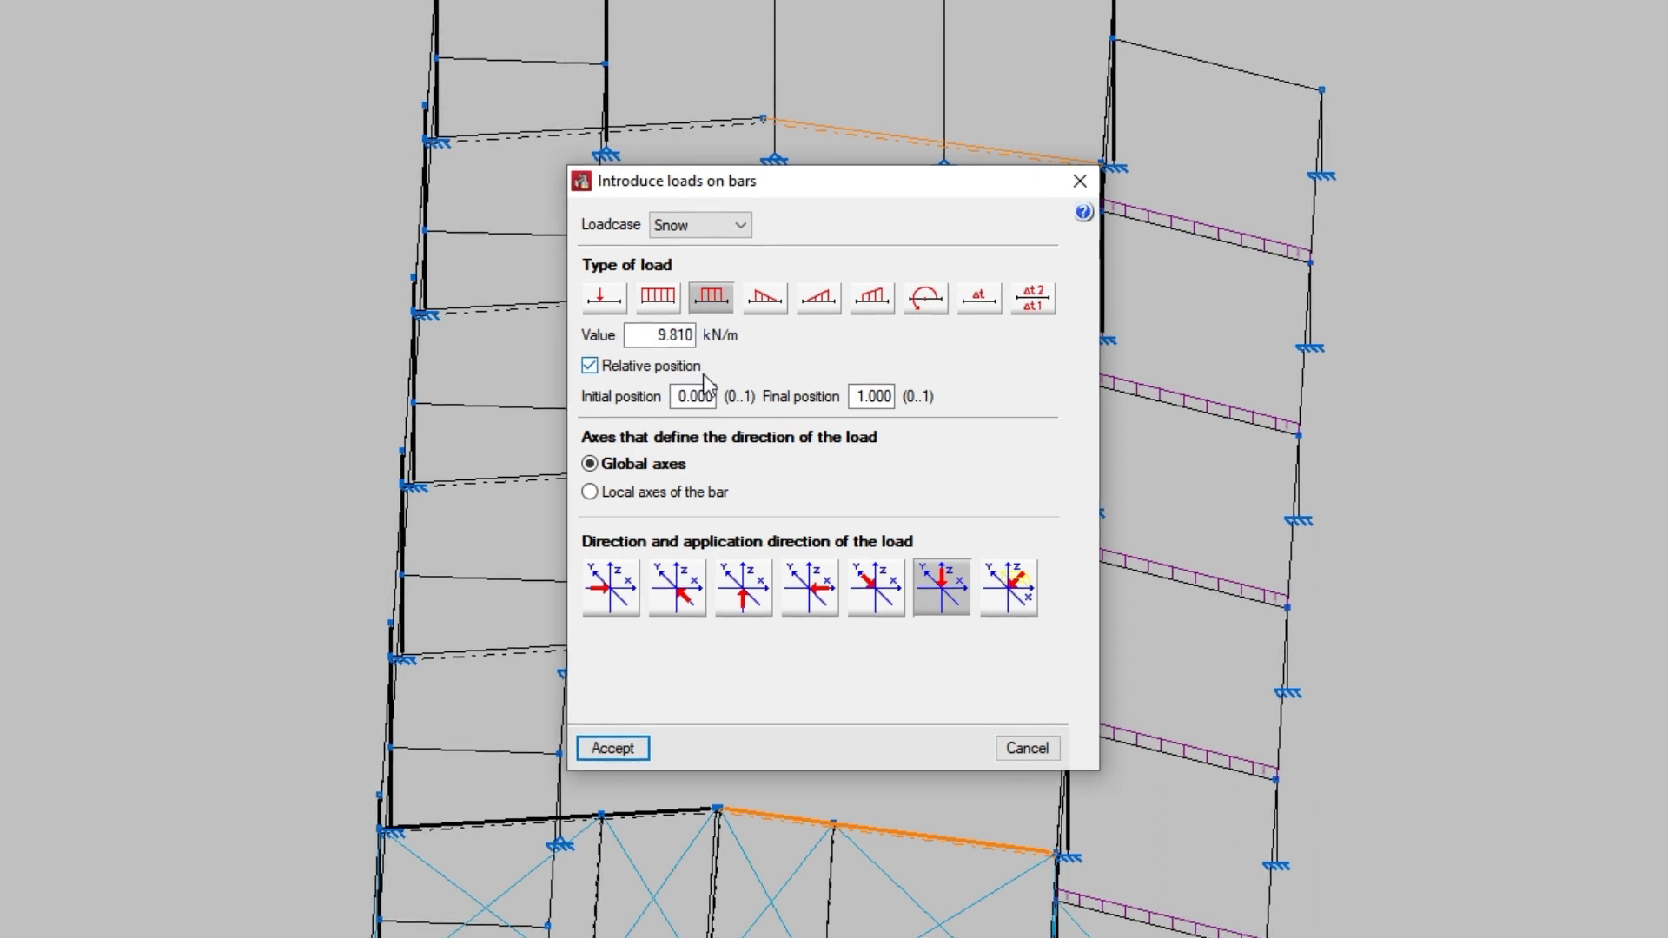
Examine the two temperature load types, including the two temperature values and the three gradient direction options.
left_click(979, 304)
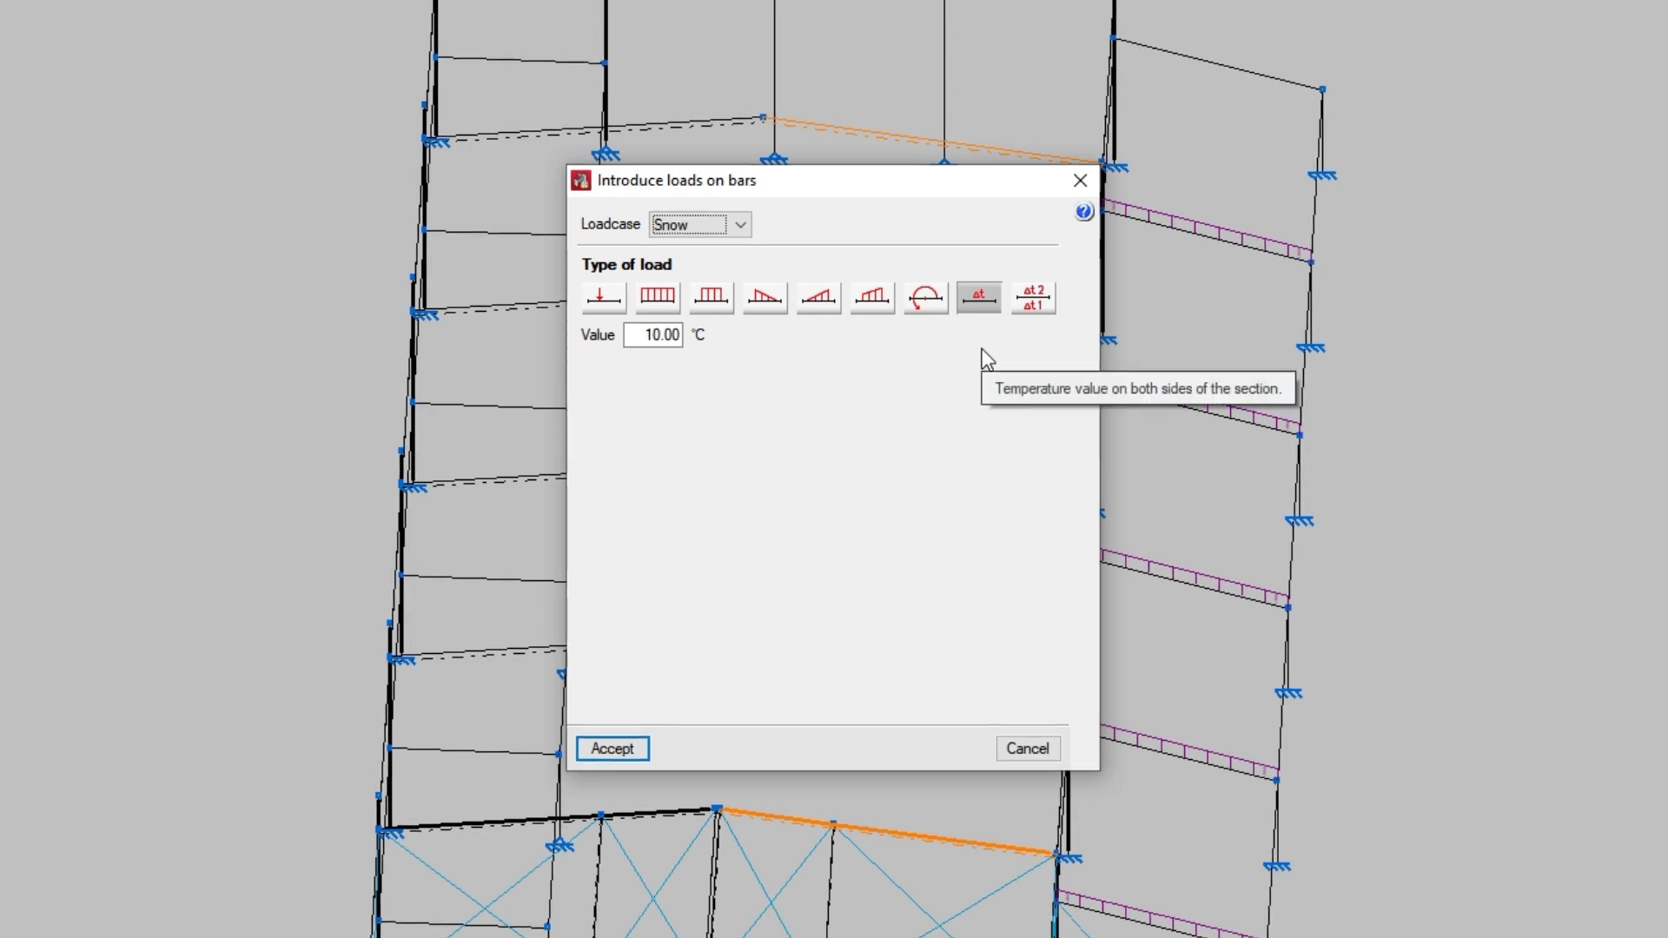
left_click(1032, 306)
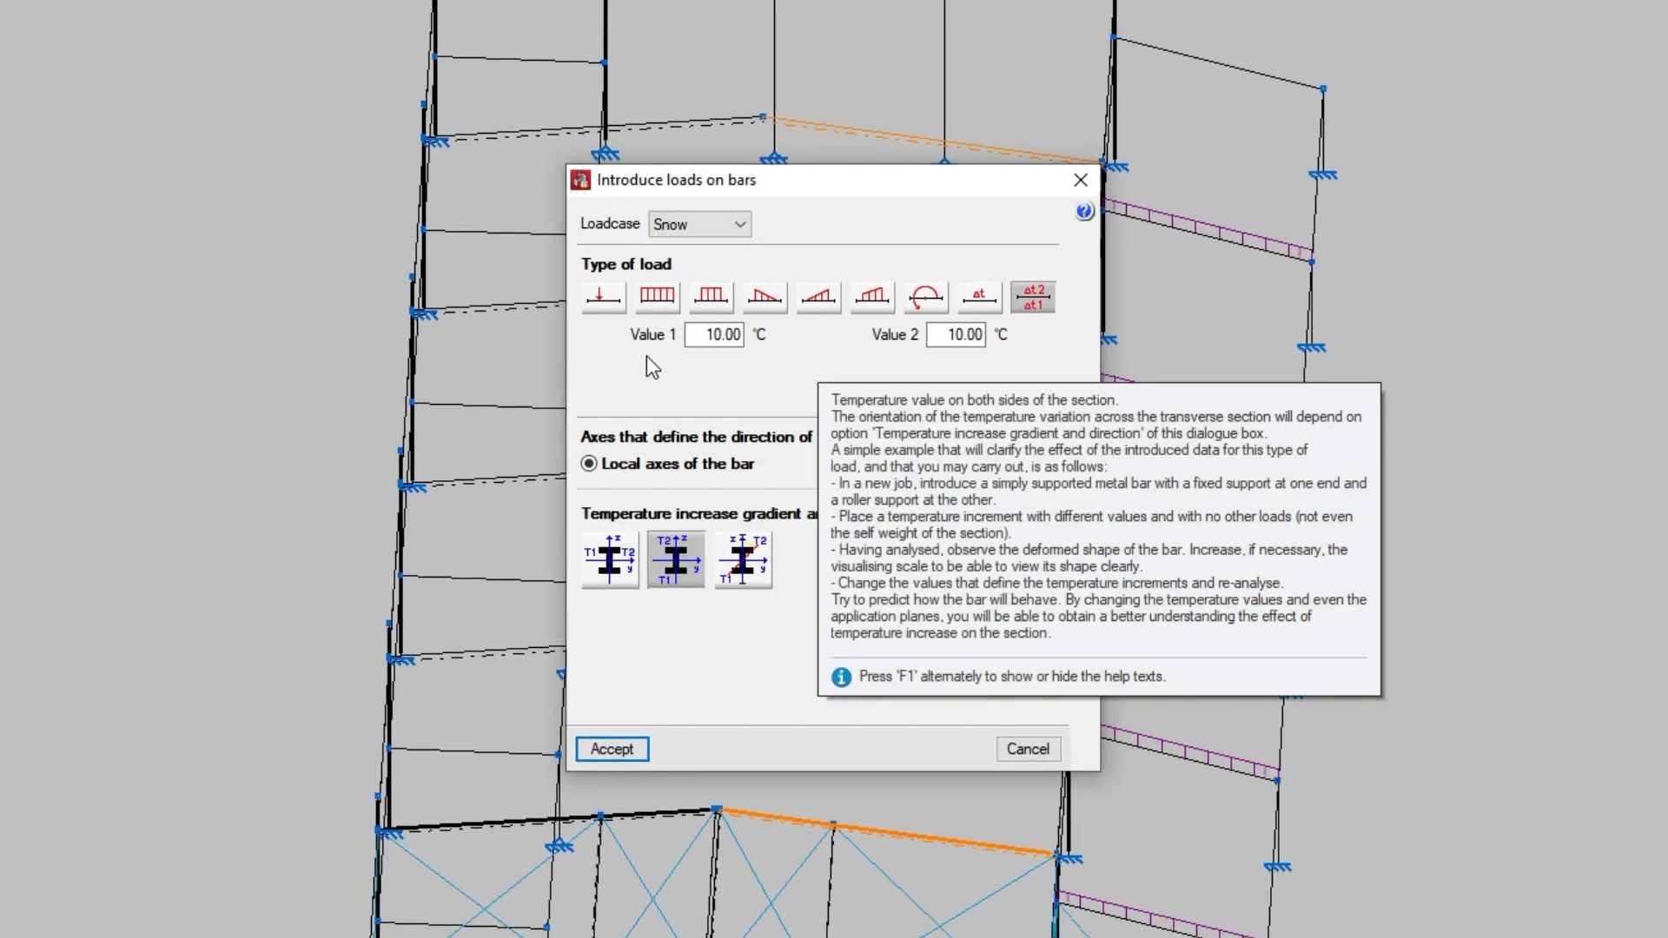
double_click(717, 335)
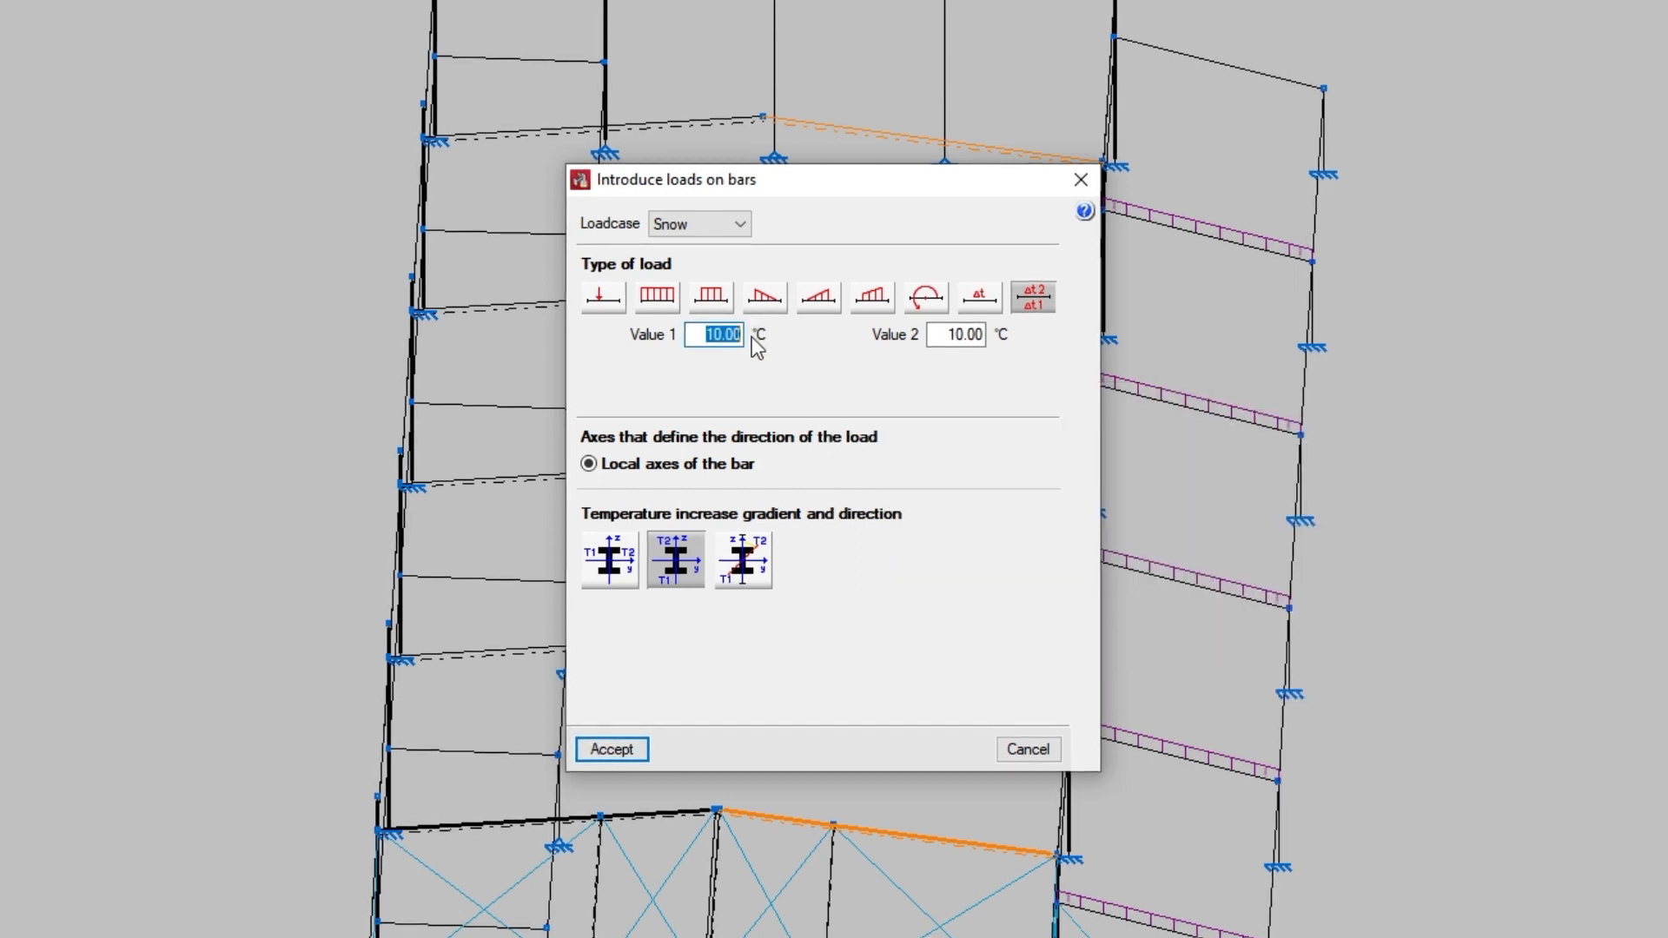
double_click(944, 335)
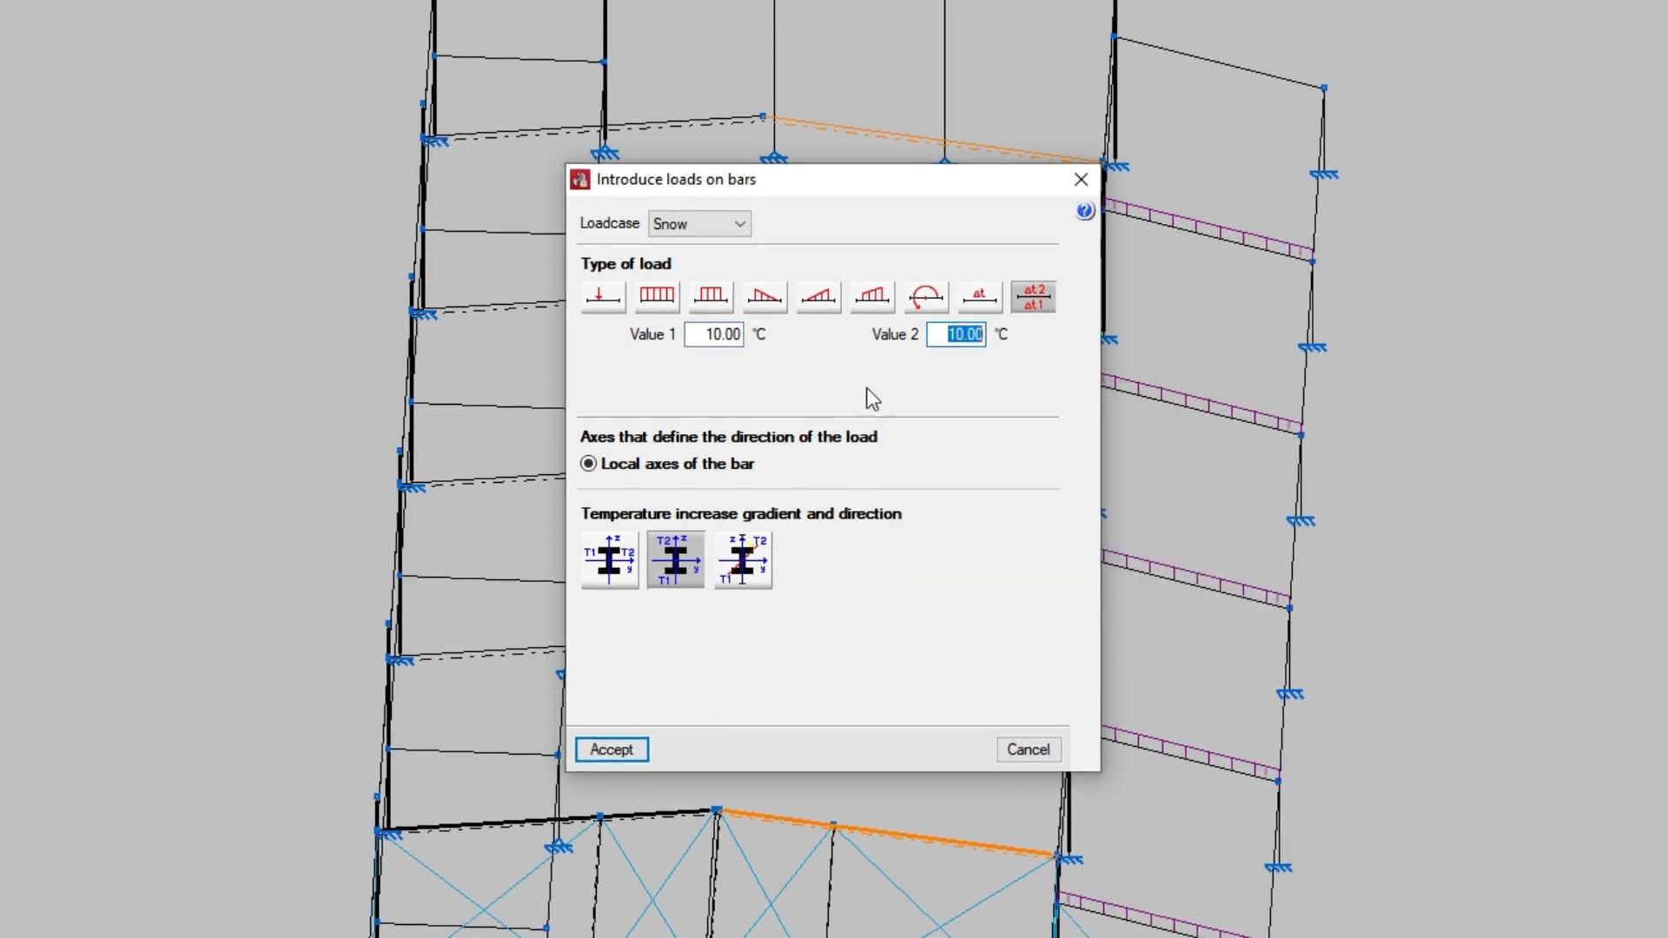
left_click(623, 580)
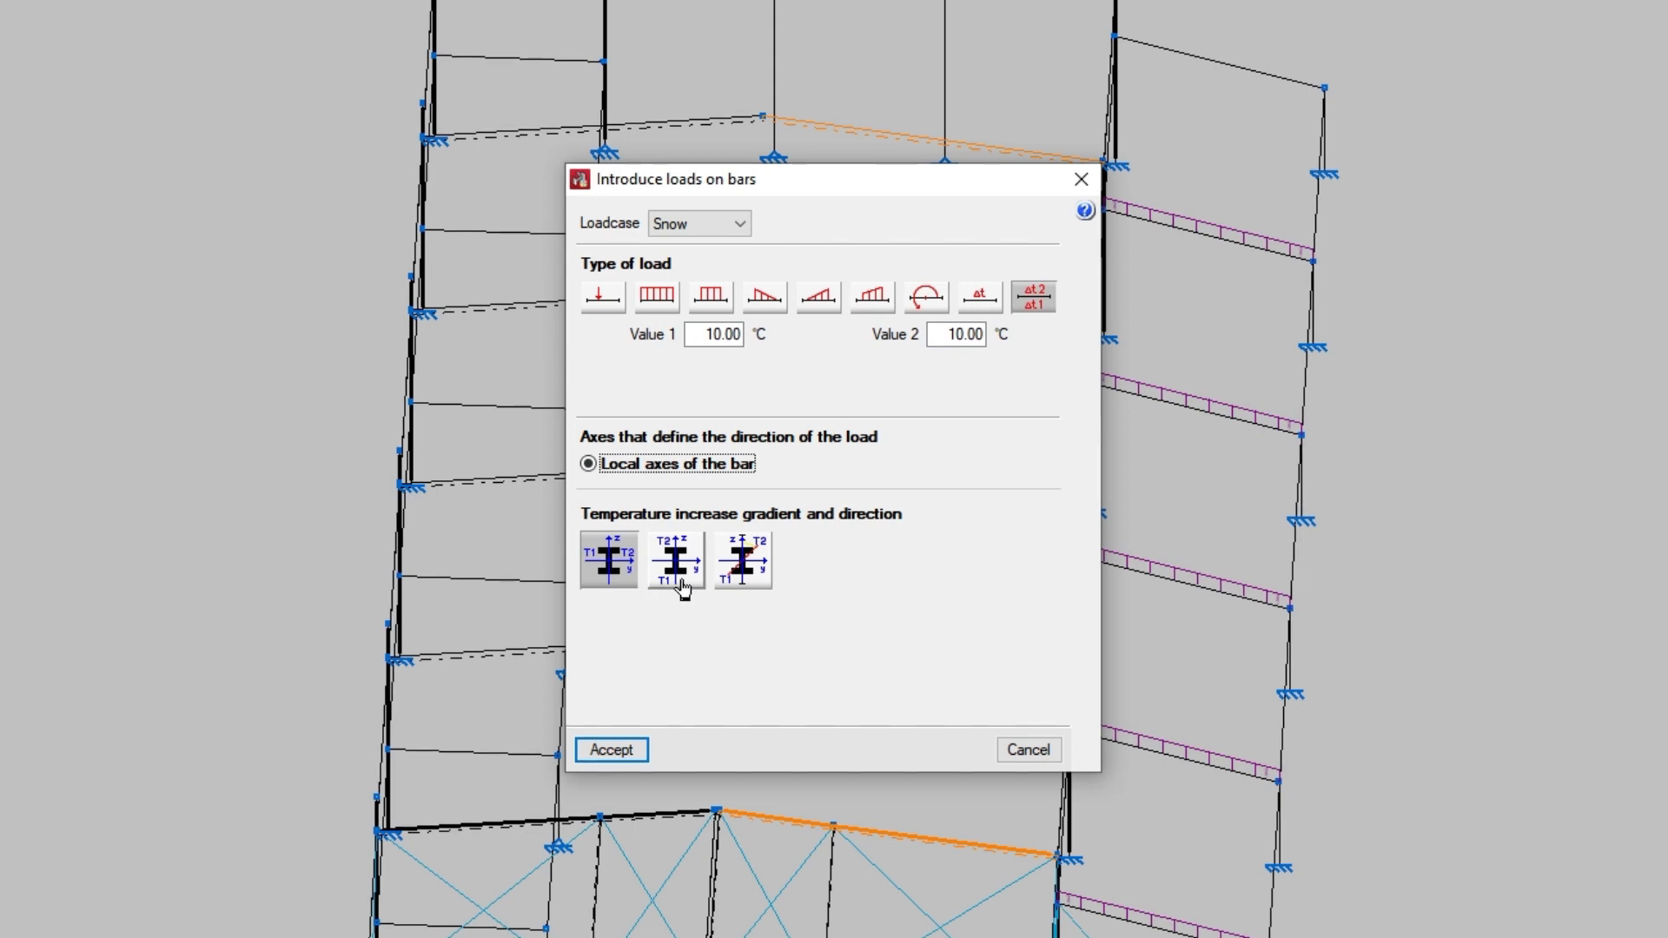
left_click(682, 588)
left_click(745, 590)
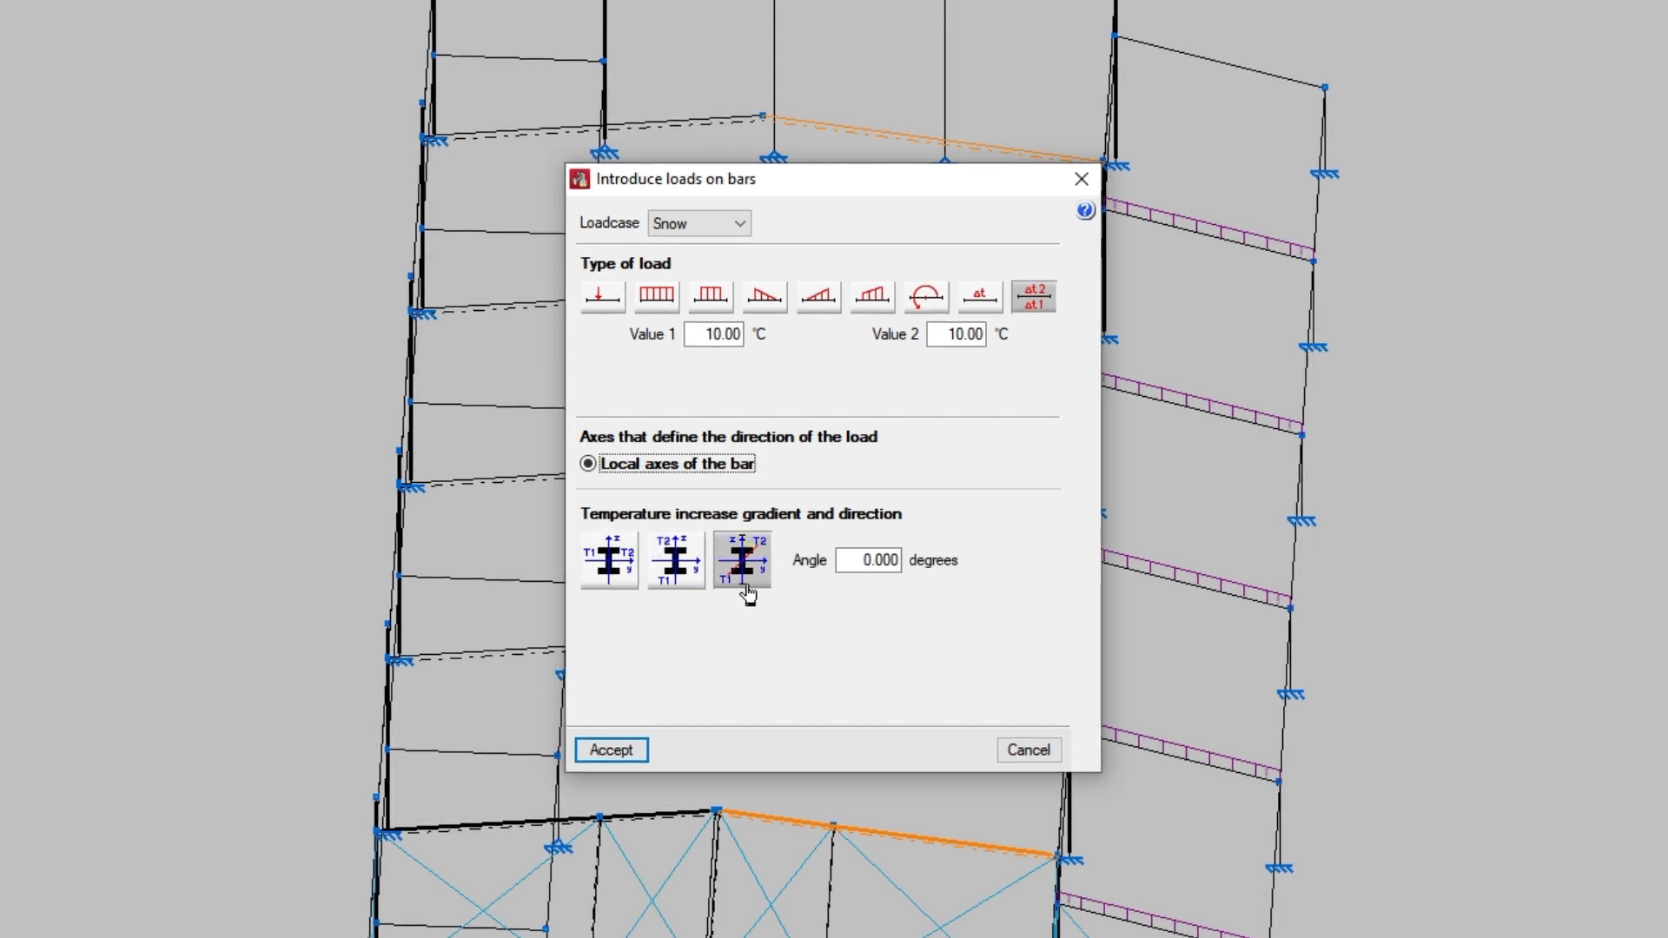
mouse_move(753, 417)
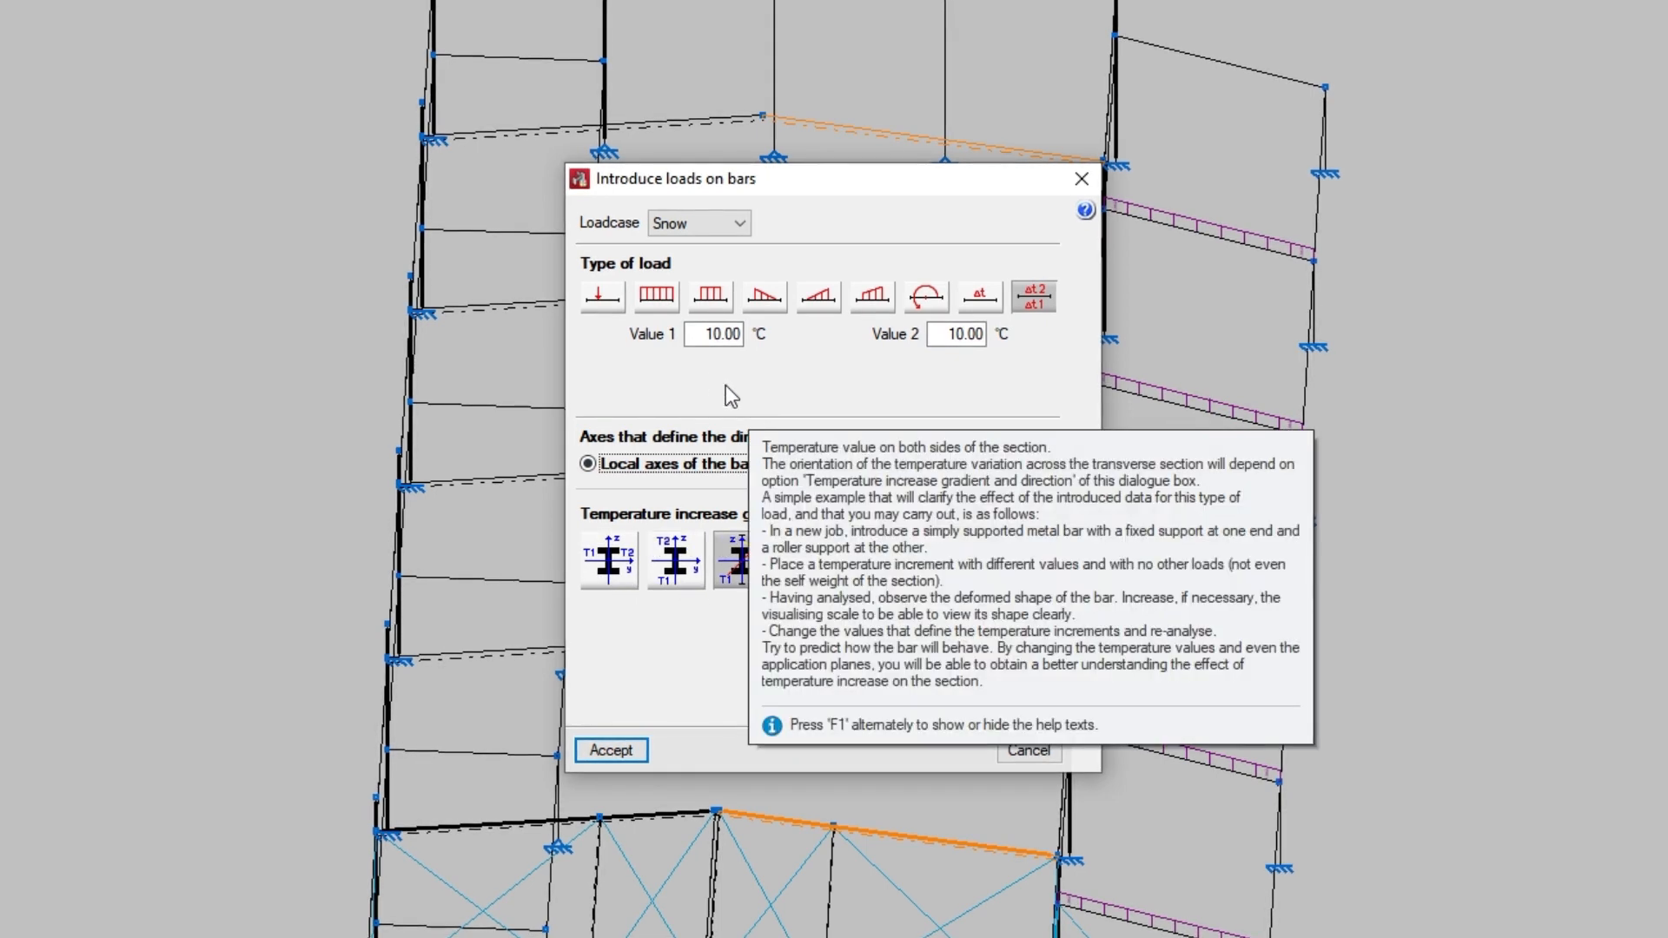
Define the Snow load as a uniform load of 1.962 kN/m with its direction referred to the global axes.
left_click(657, 302)
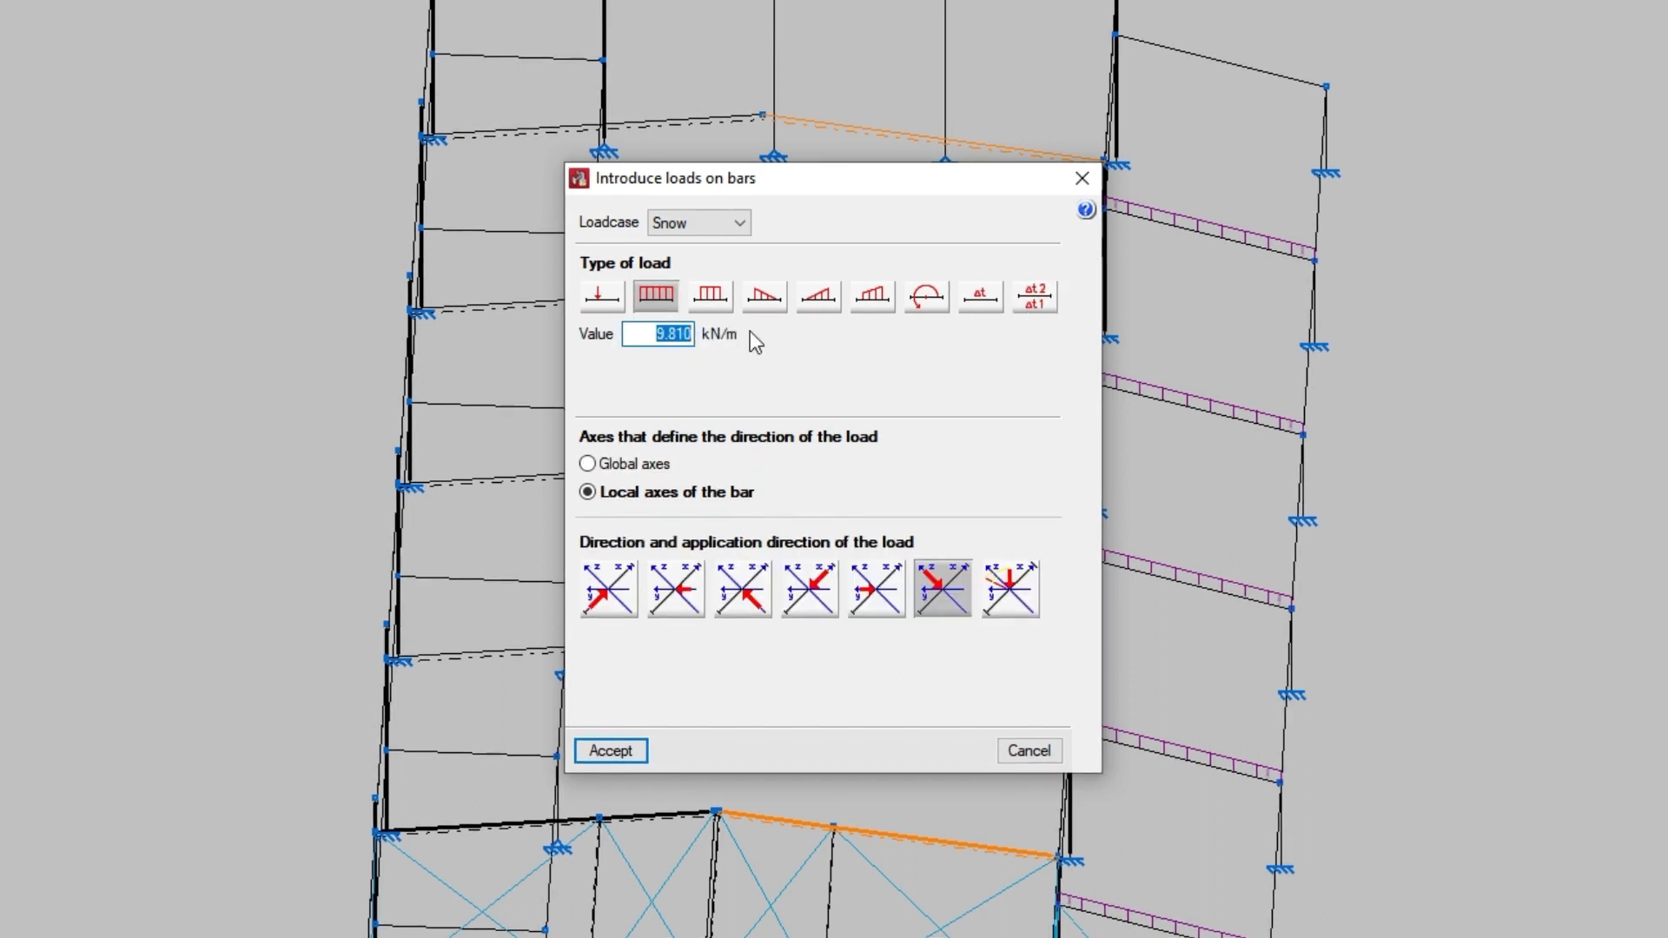
type("1.9")
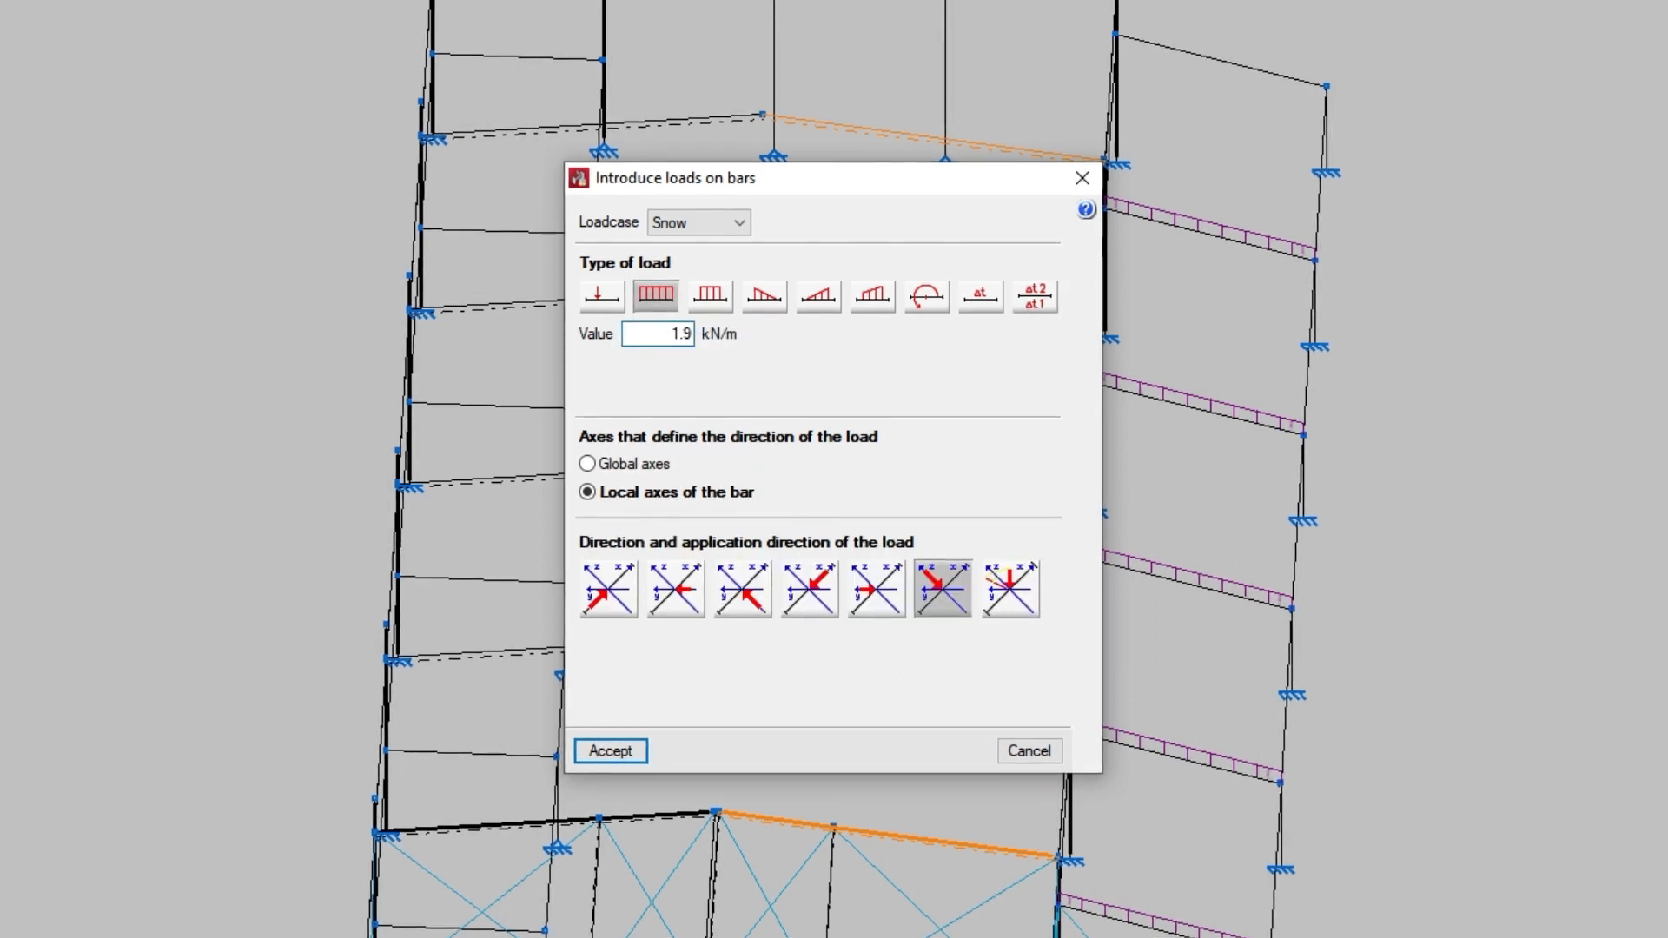
type("62")
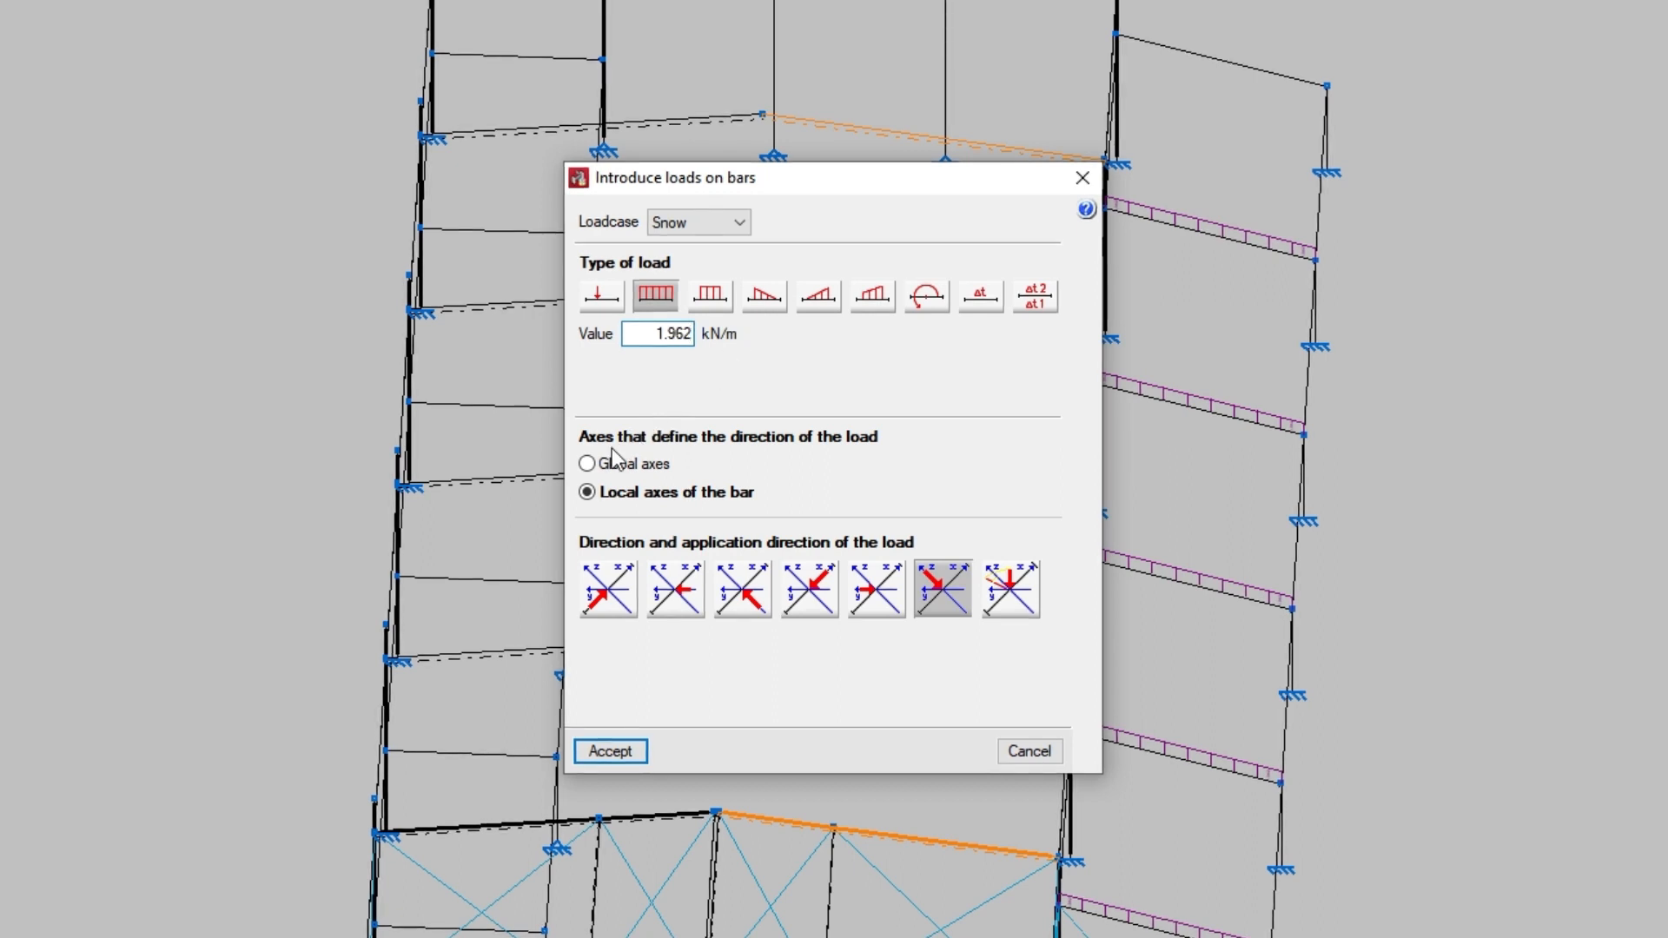
left_click(601, 464)
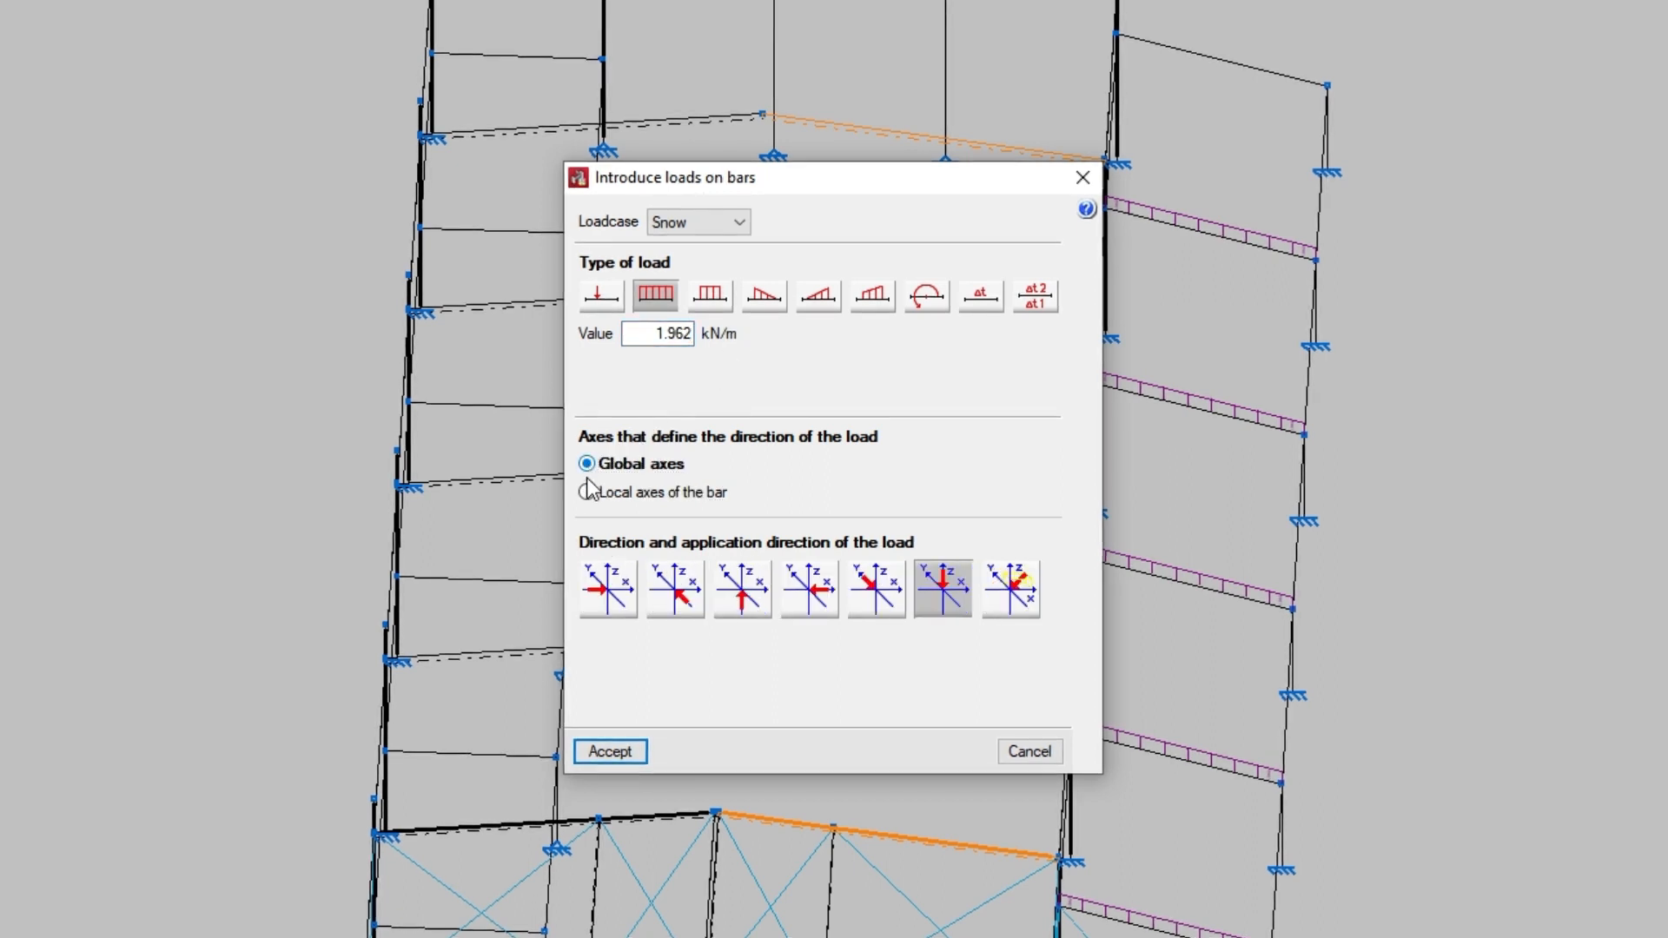
left_click(587, 492)
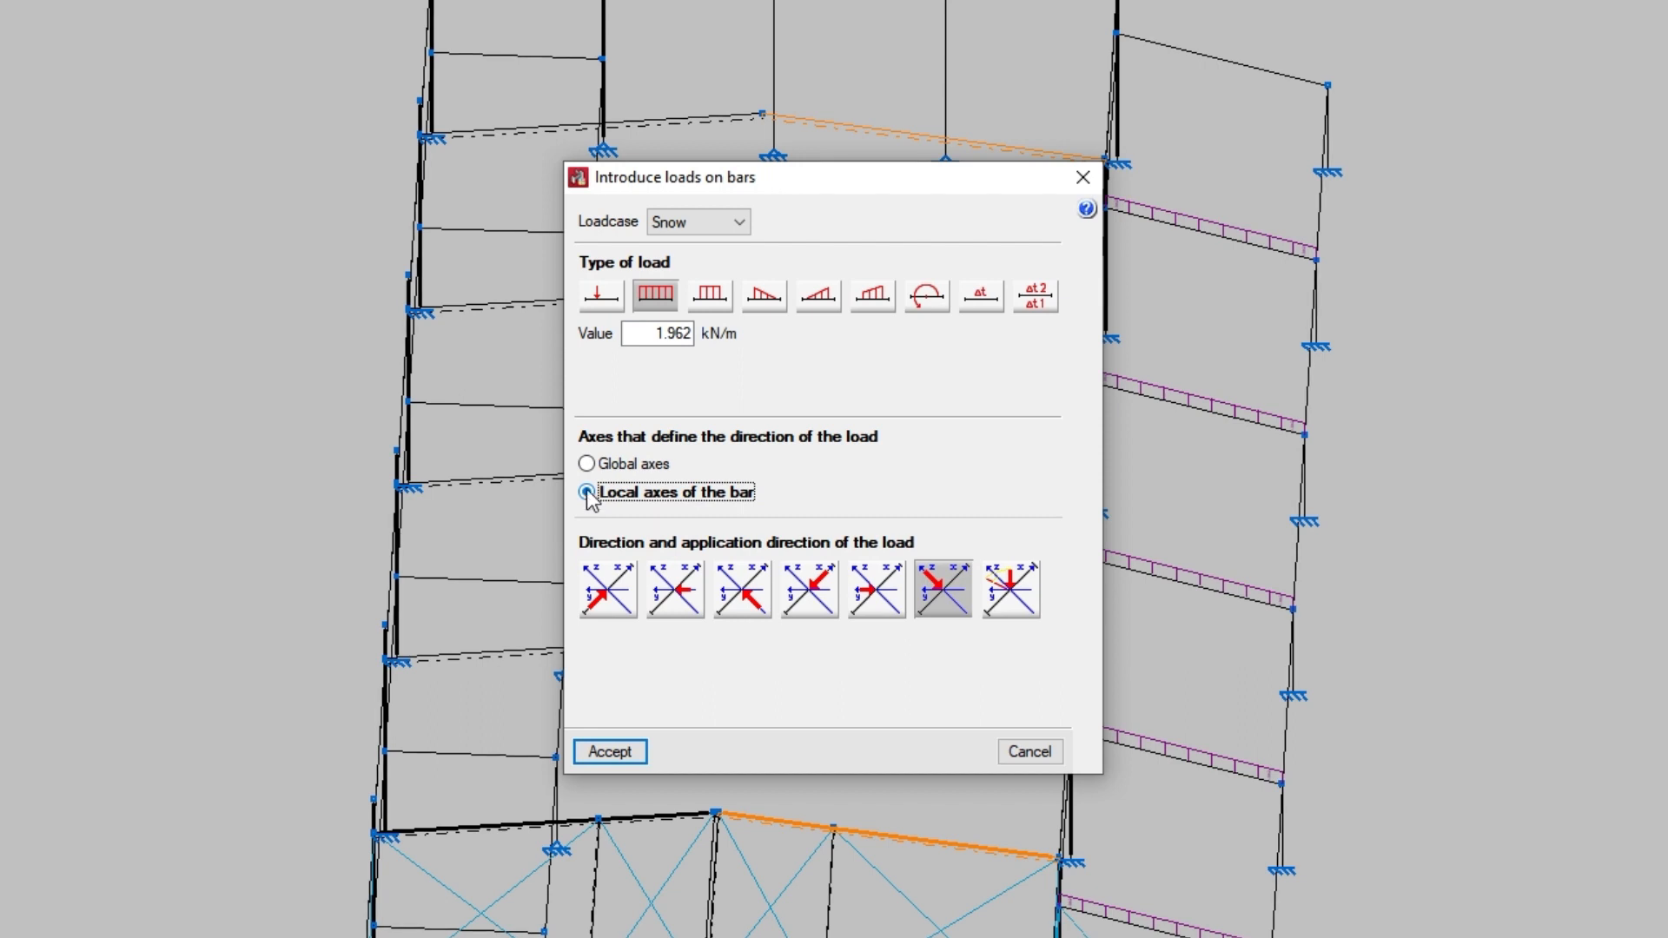
left_click(587, 463)
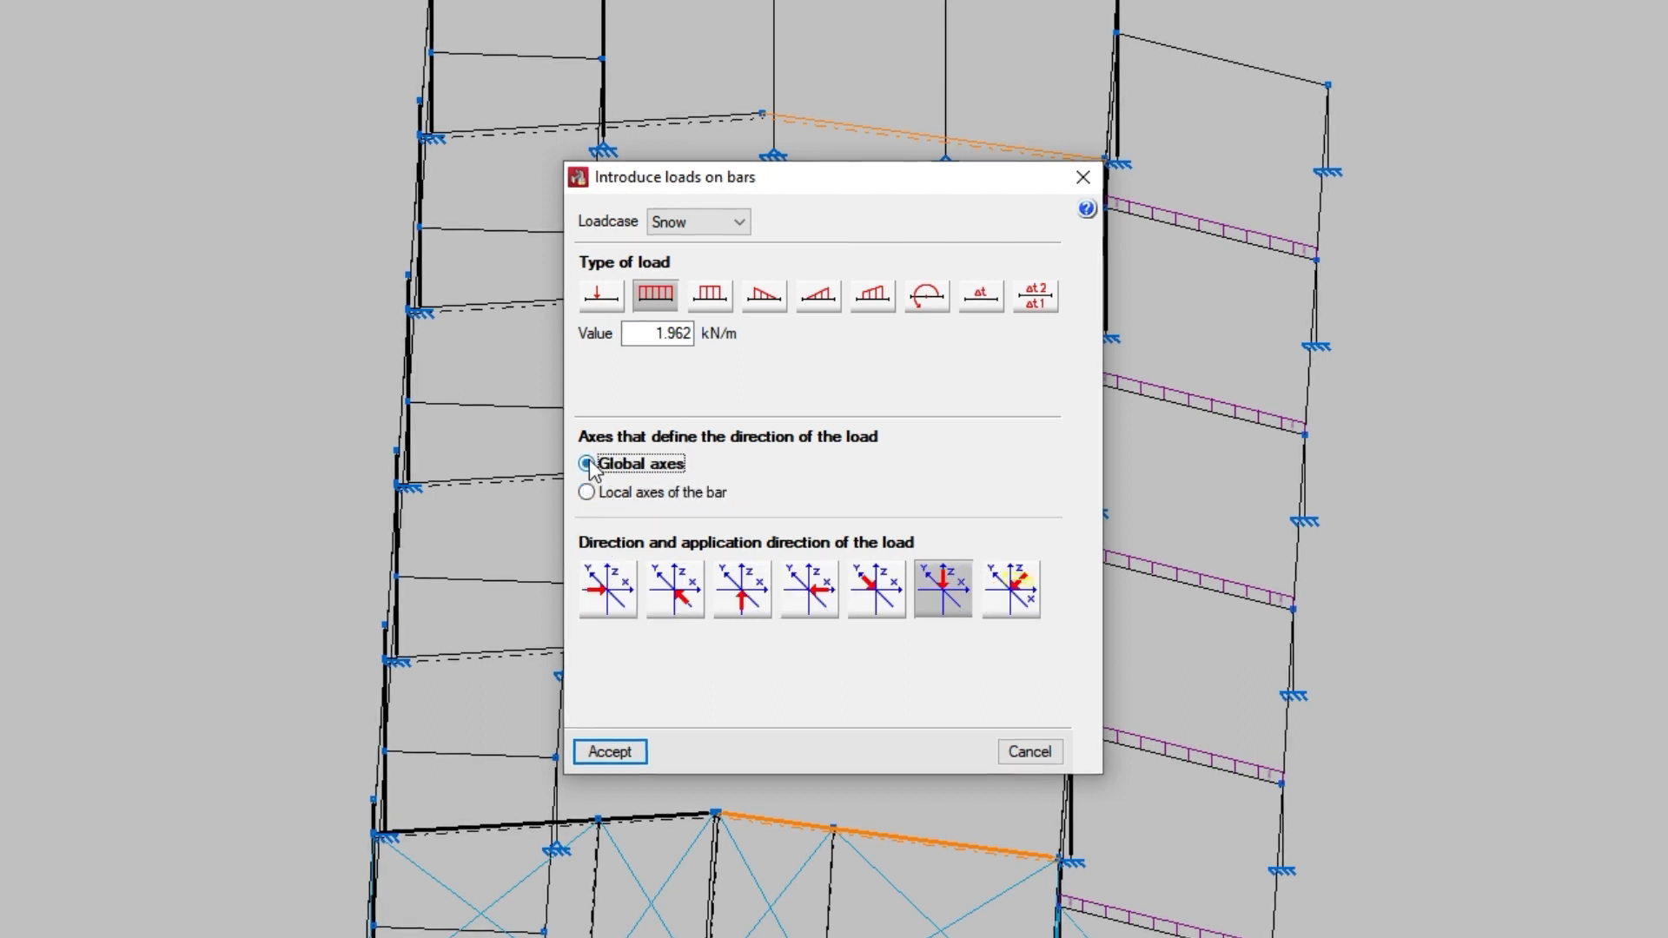
Review the load direction options in global axes, from the six axis directions to the custom direction vector.
left_click(596, 608)
left_click(682, 611)
left_click(730, 615)
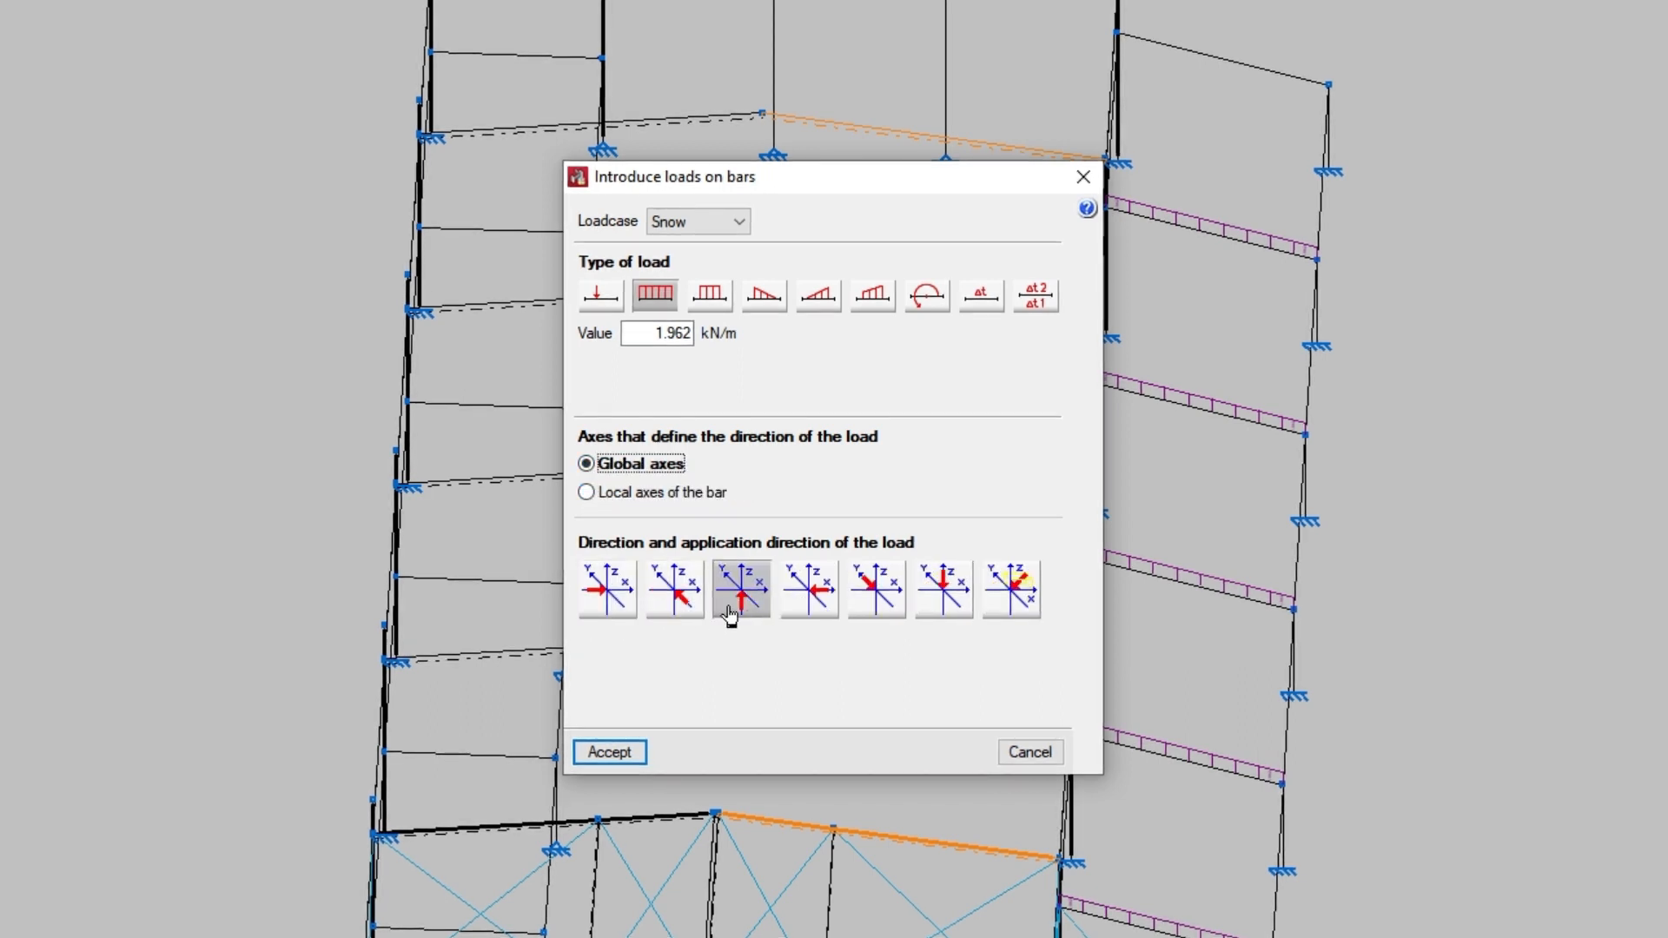
left_click(797, 613)
left_click(865, 615)
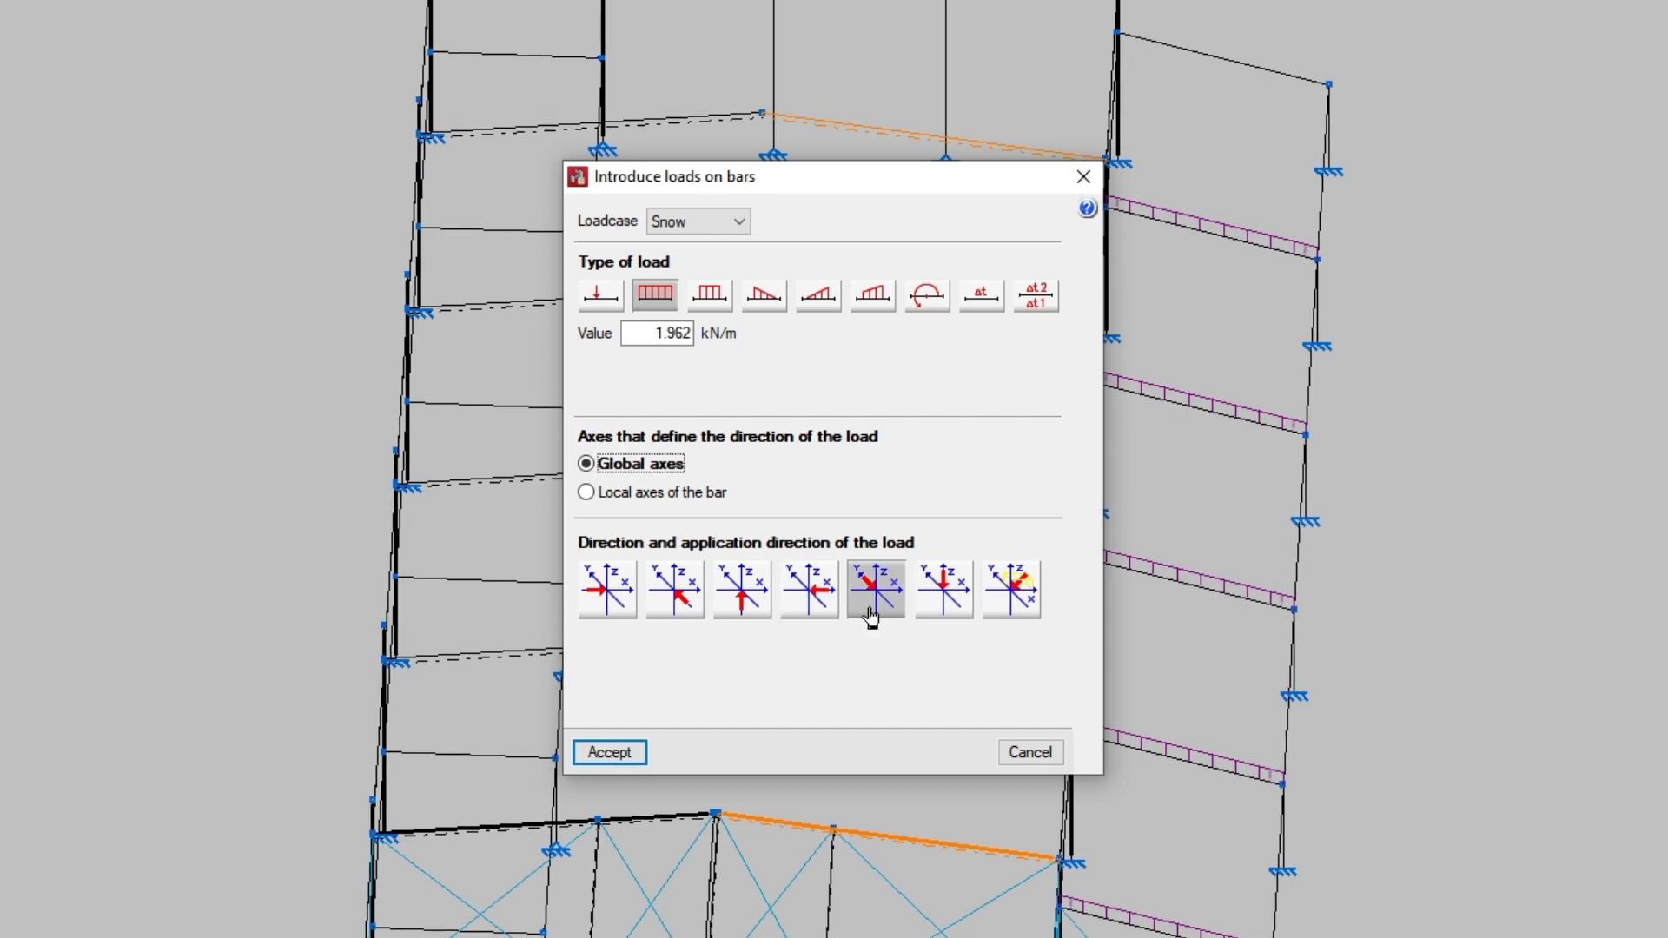
left_click(945, 616)
left_click(1010, 620)
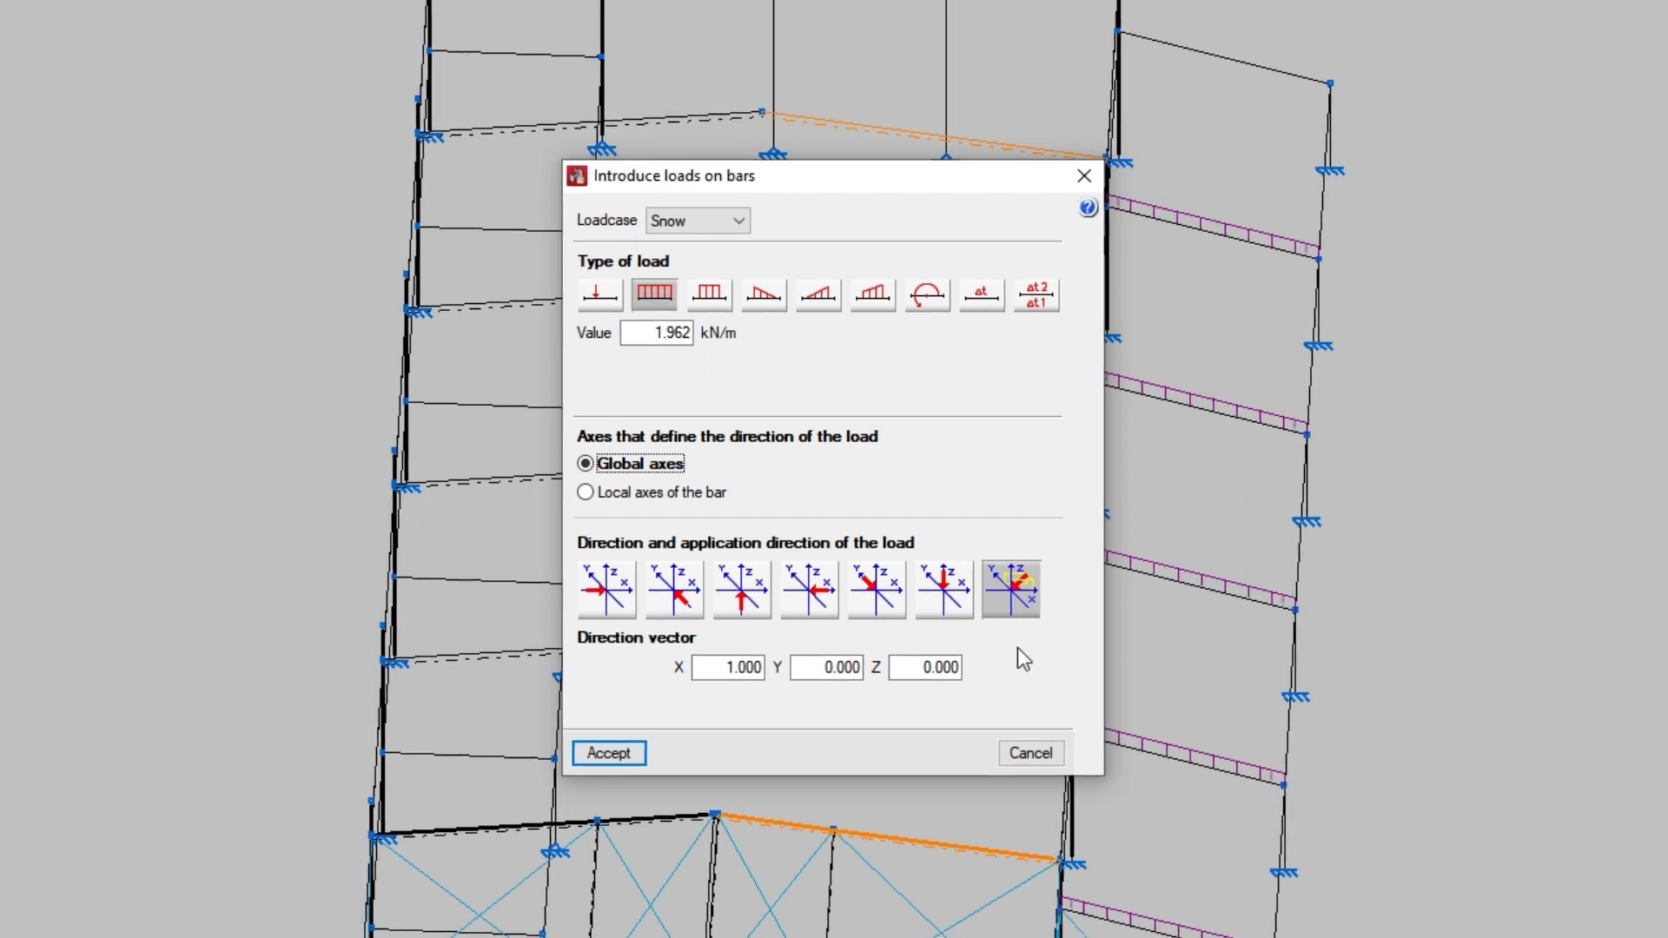
Direct the 1.962 kN/m uniform Snow load vertically downward along global Z and apply it to the selected roof bars.
left_click(958, 613)
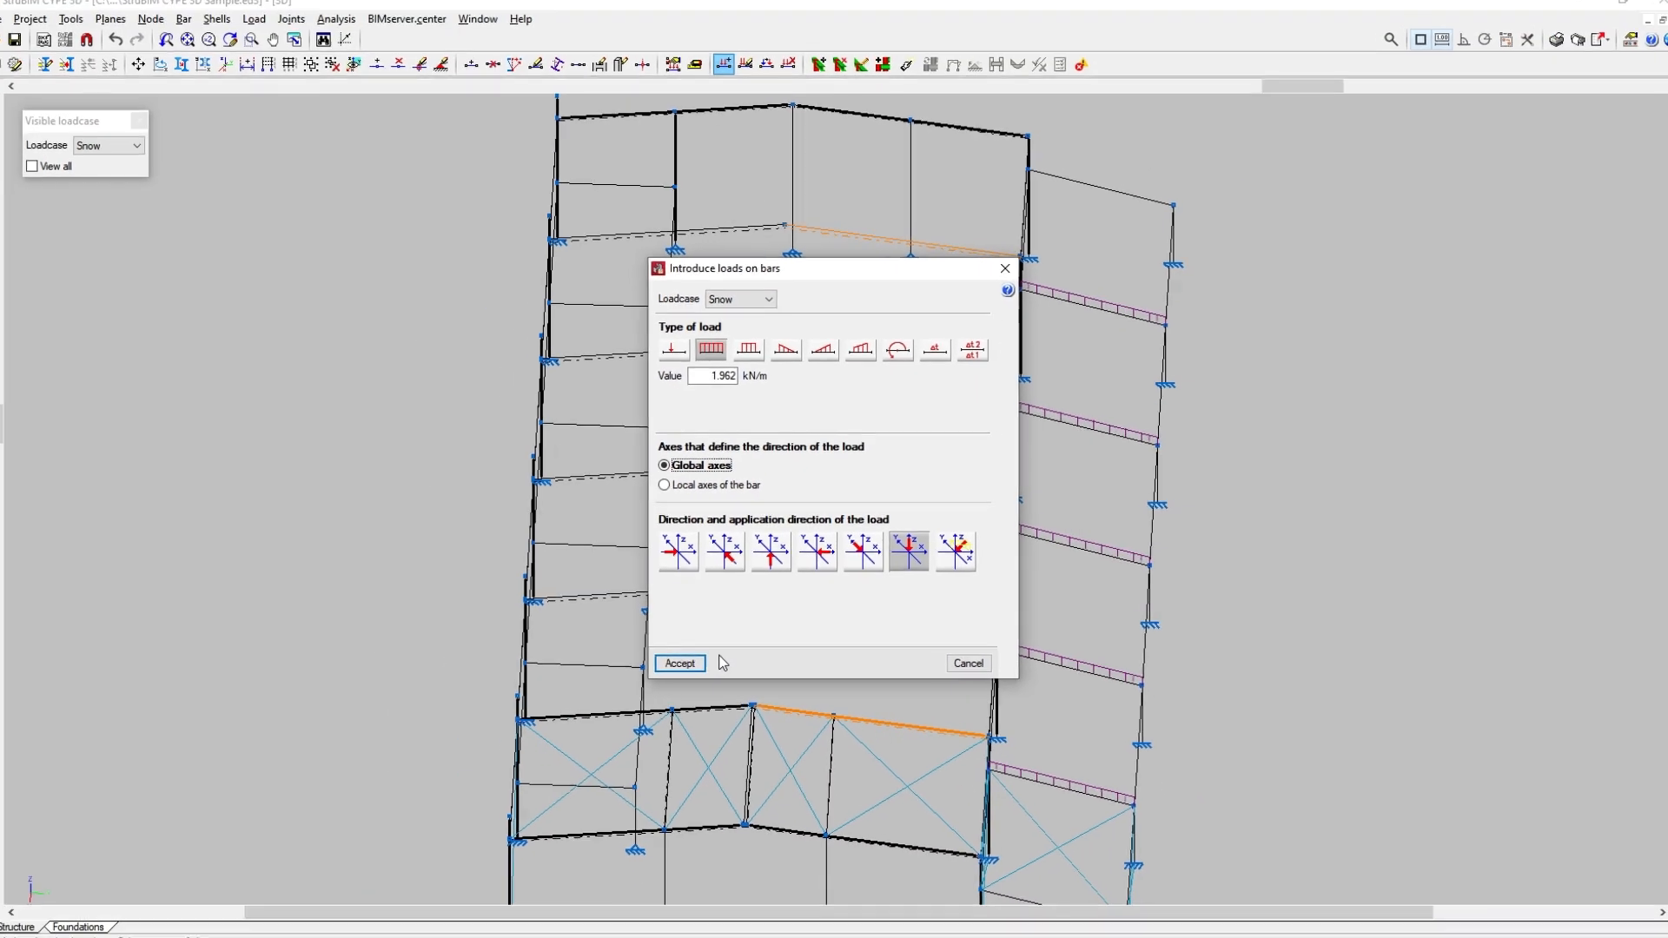
left_click(627, 750)
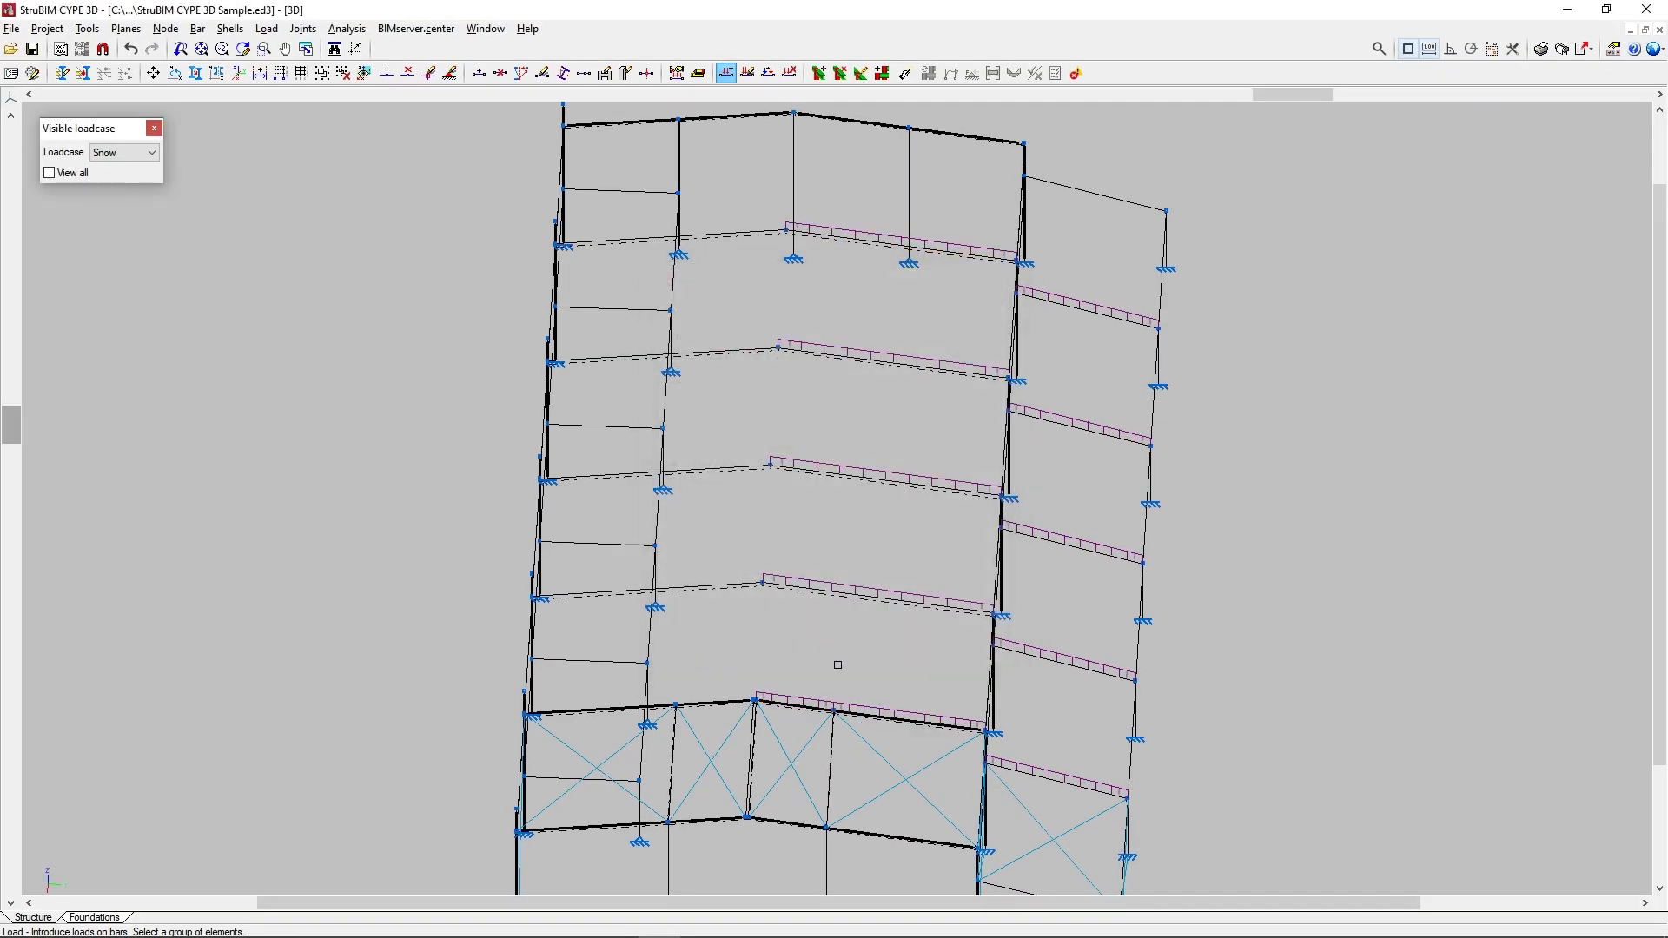
scroll(886, 671, "up", 3)
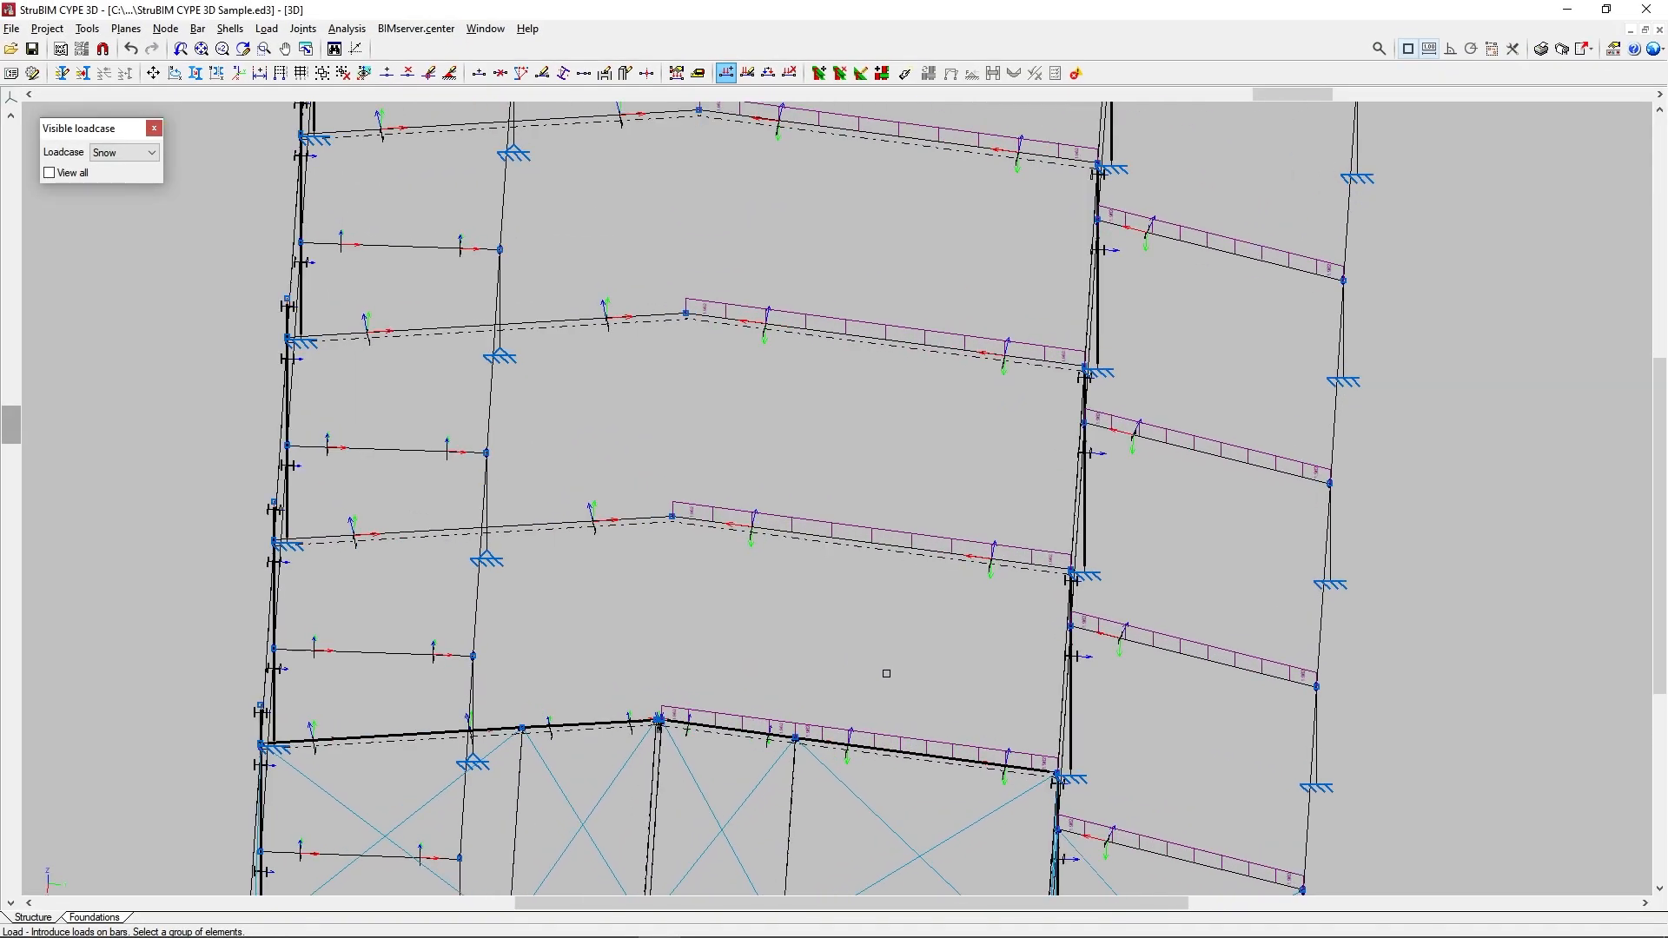
scroll(888, 673, "up", 4)
middle_click_drag(949, 674, 774, 621, "shift")
middle_click_drag(981, 437, 1003, 738)
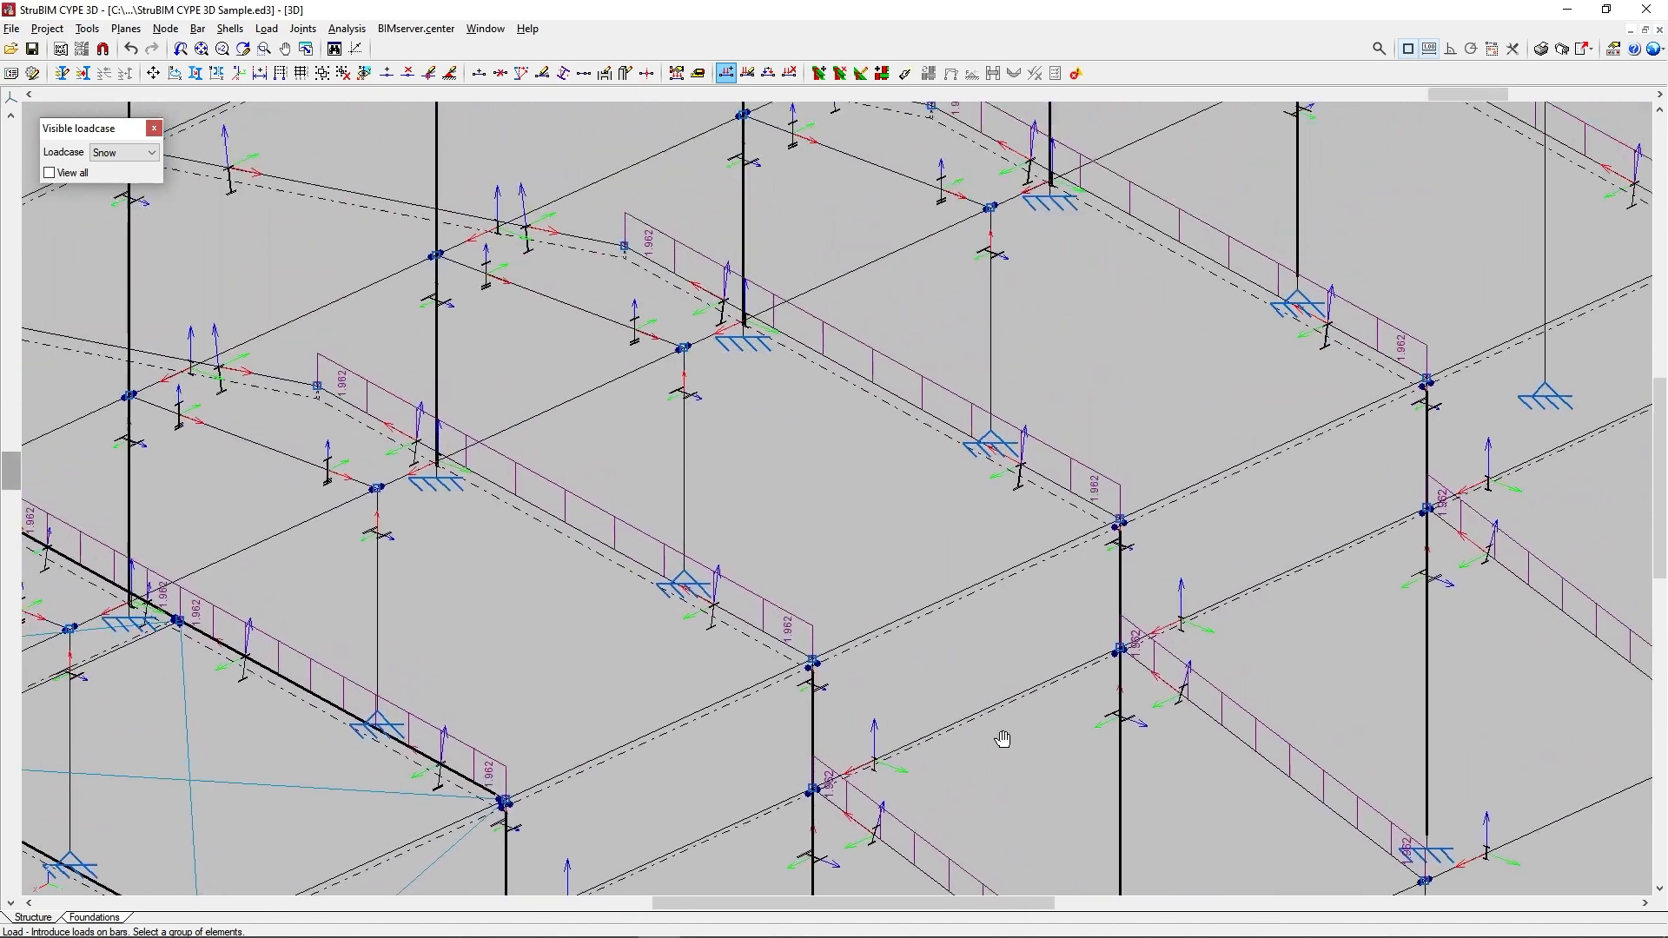
scroll(1002, 738, "down", 8)
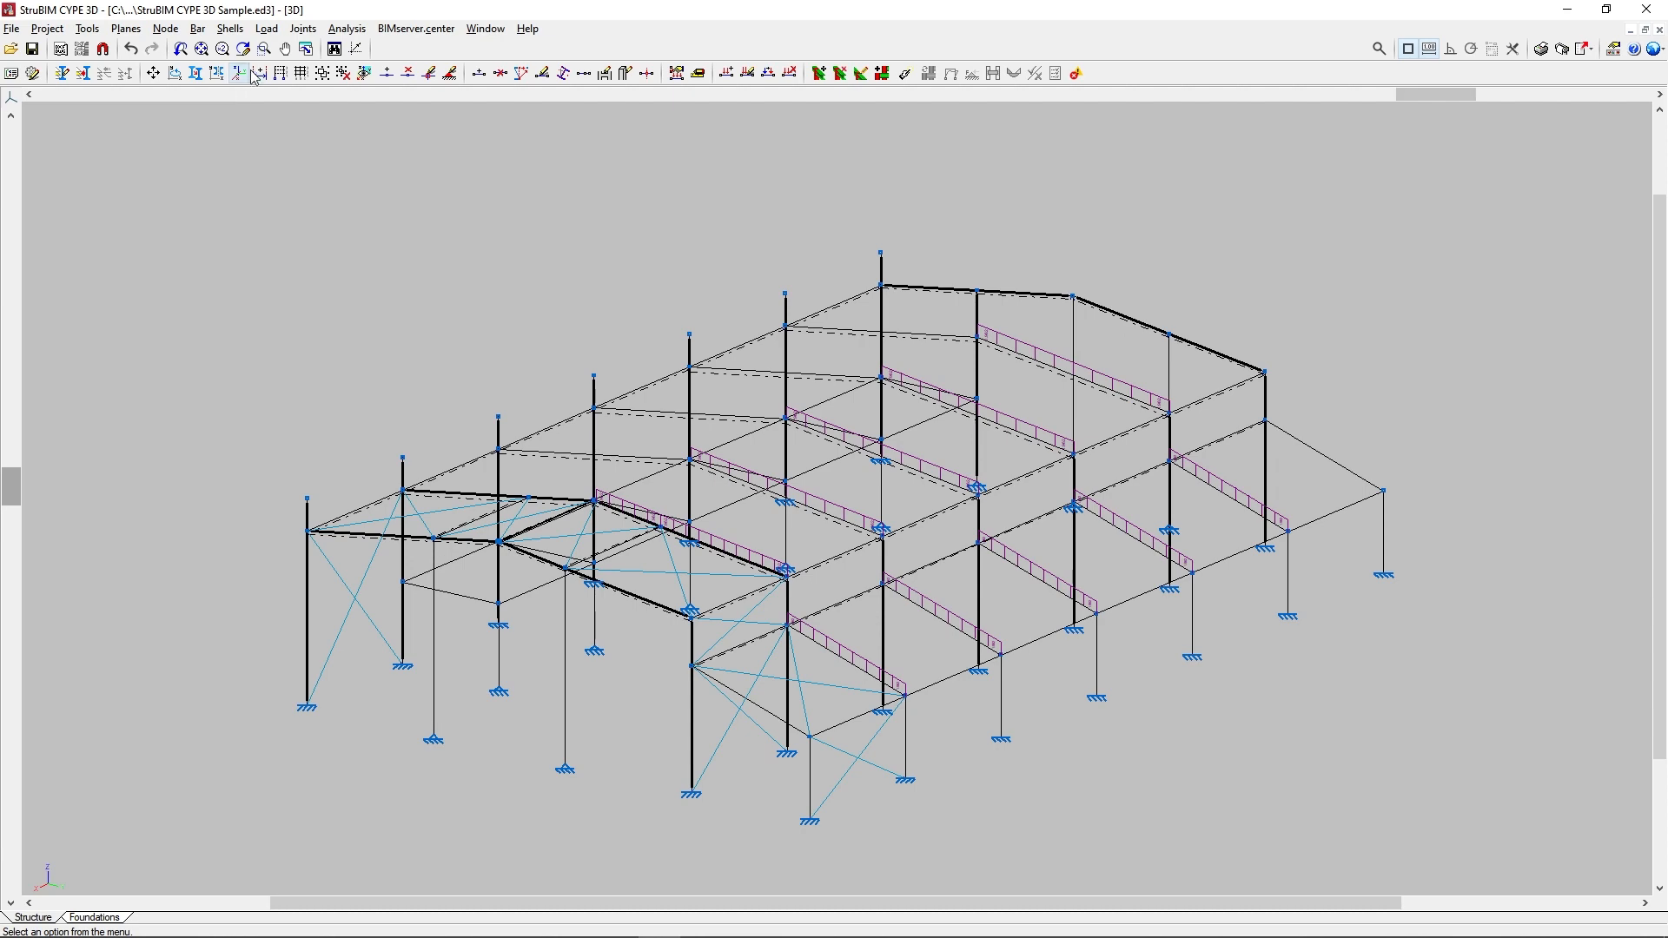
Review the load description of the Snow loads on the five side lean-to bars using the Edit loads on bars command.
left_click(267, 29)
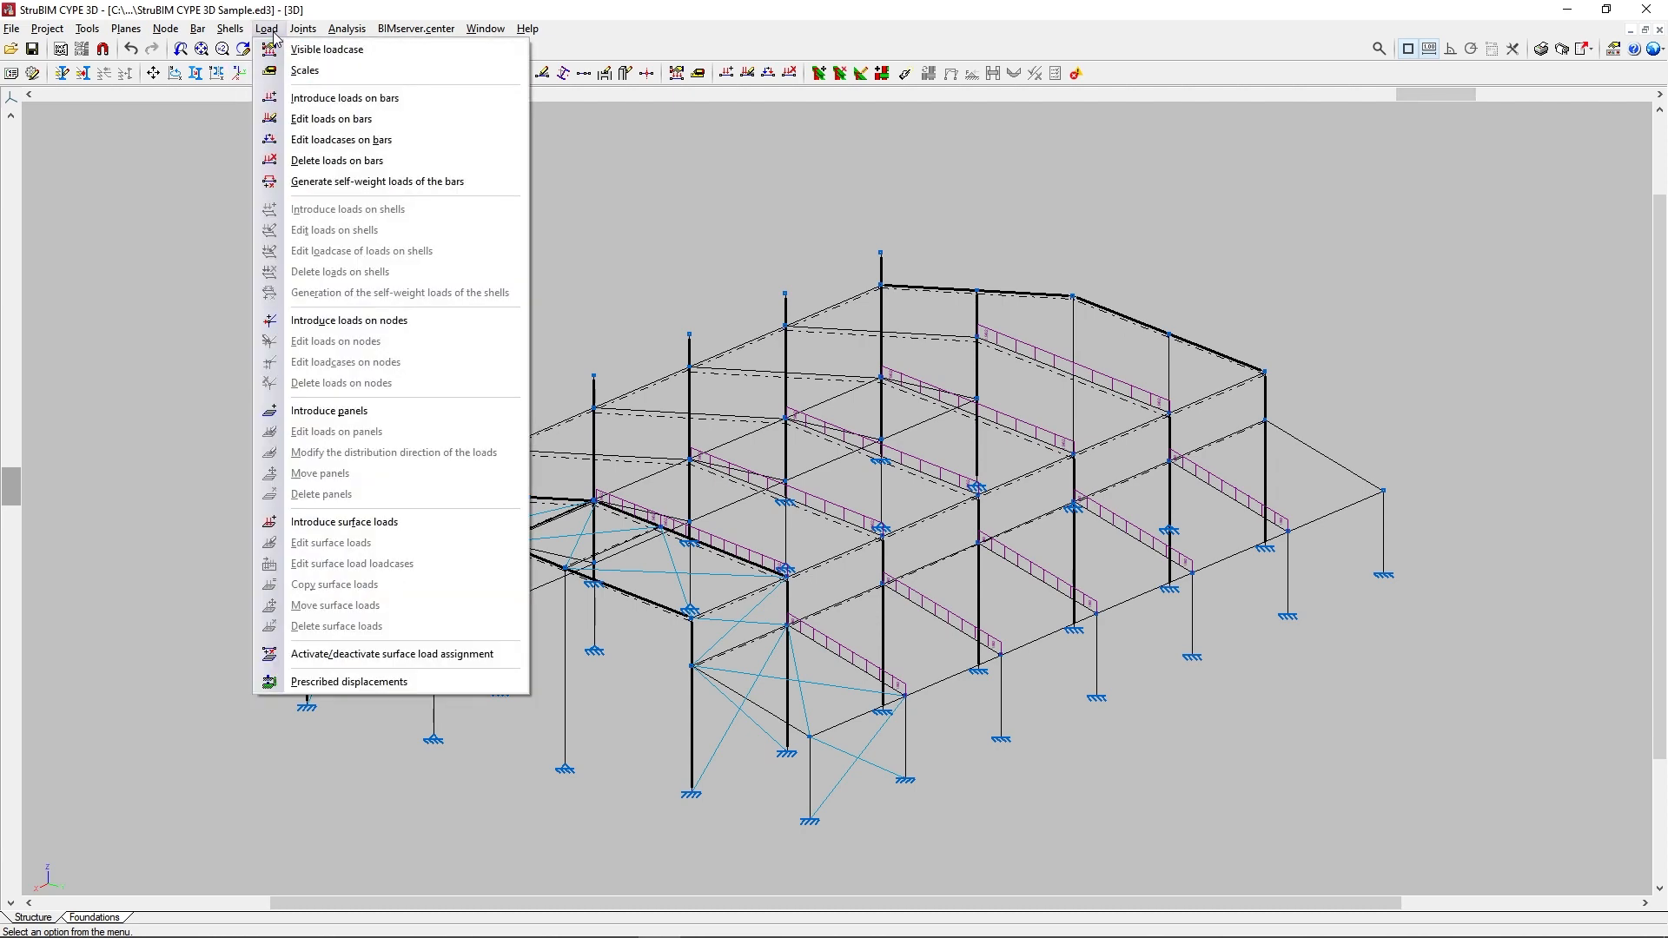
left_click(286, 121)
left_click(152, 153)
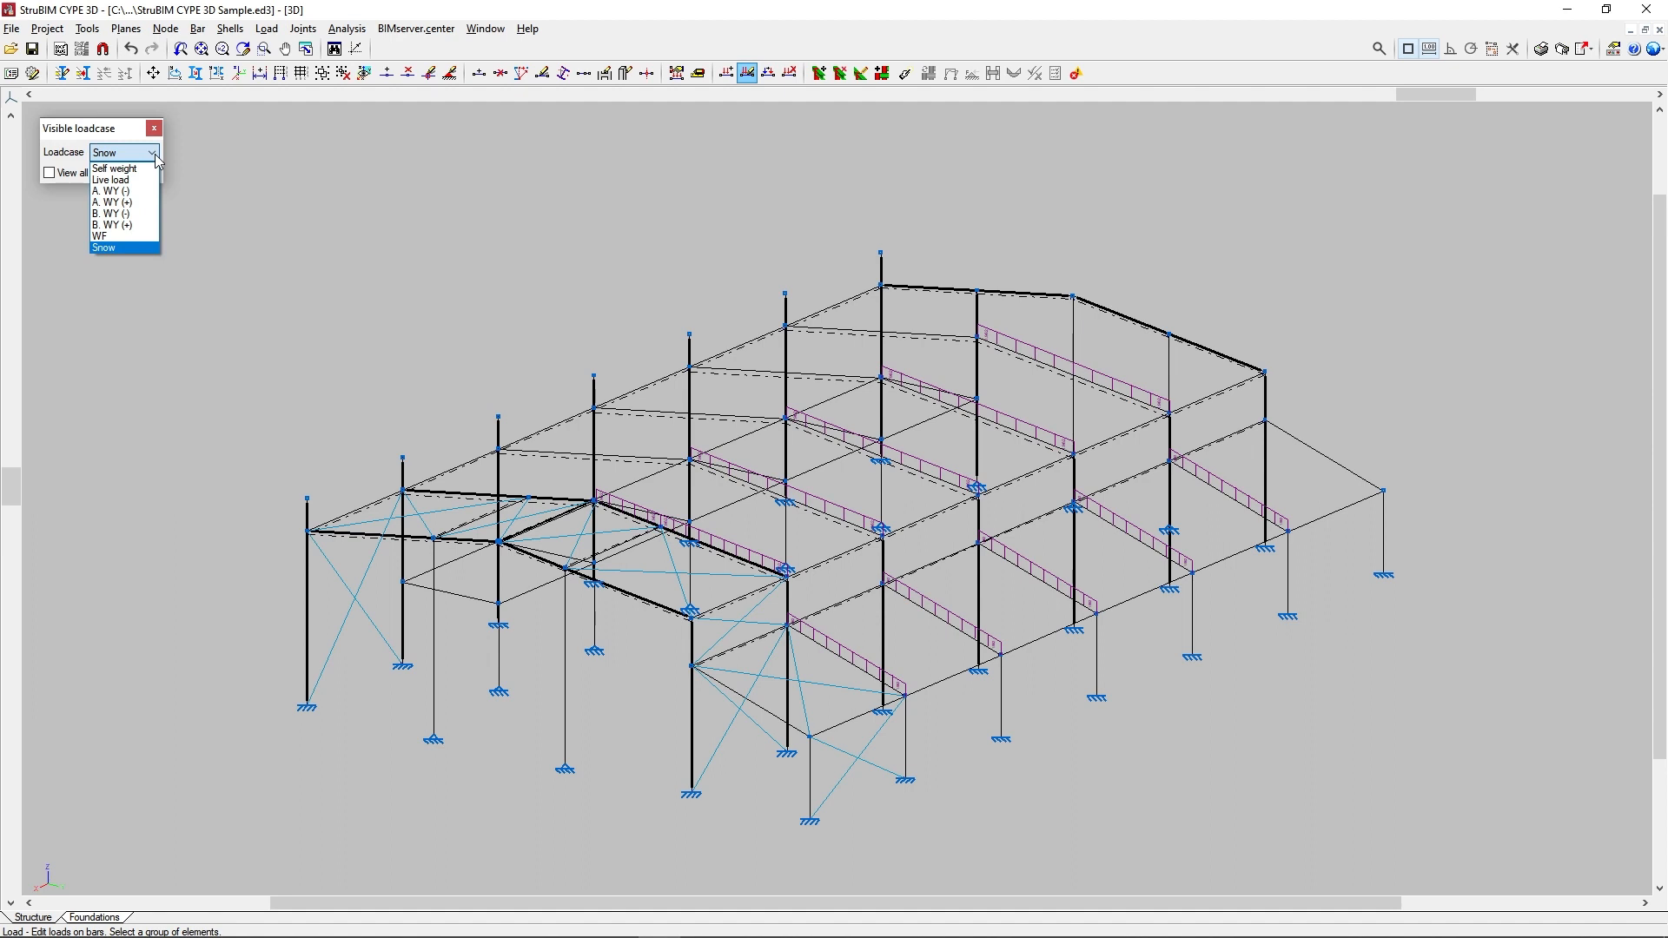
left_click(156, 158)
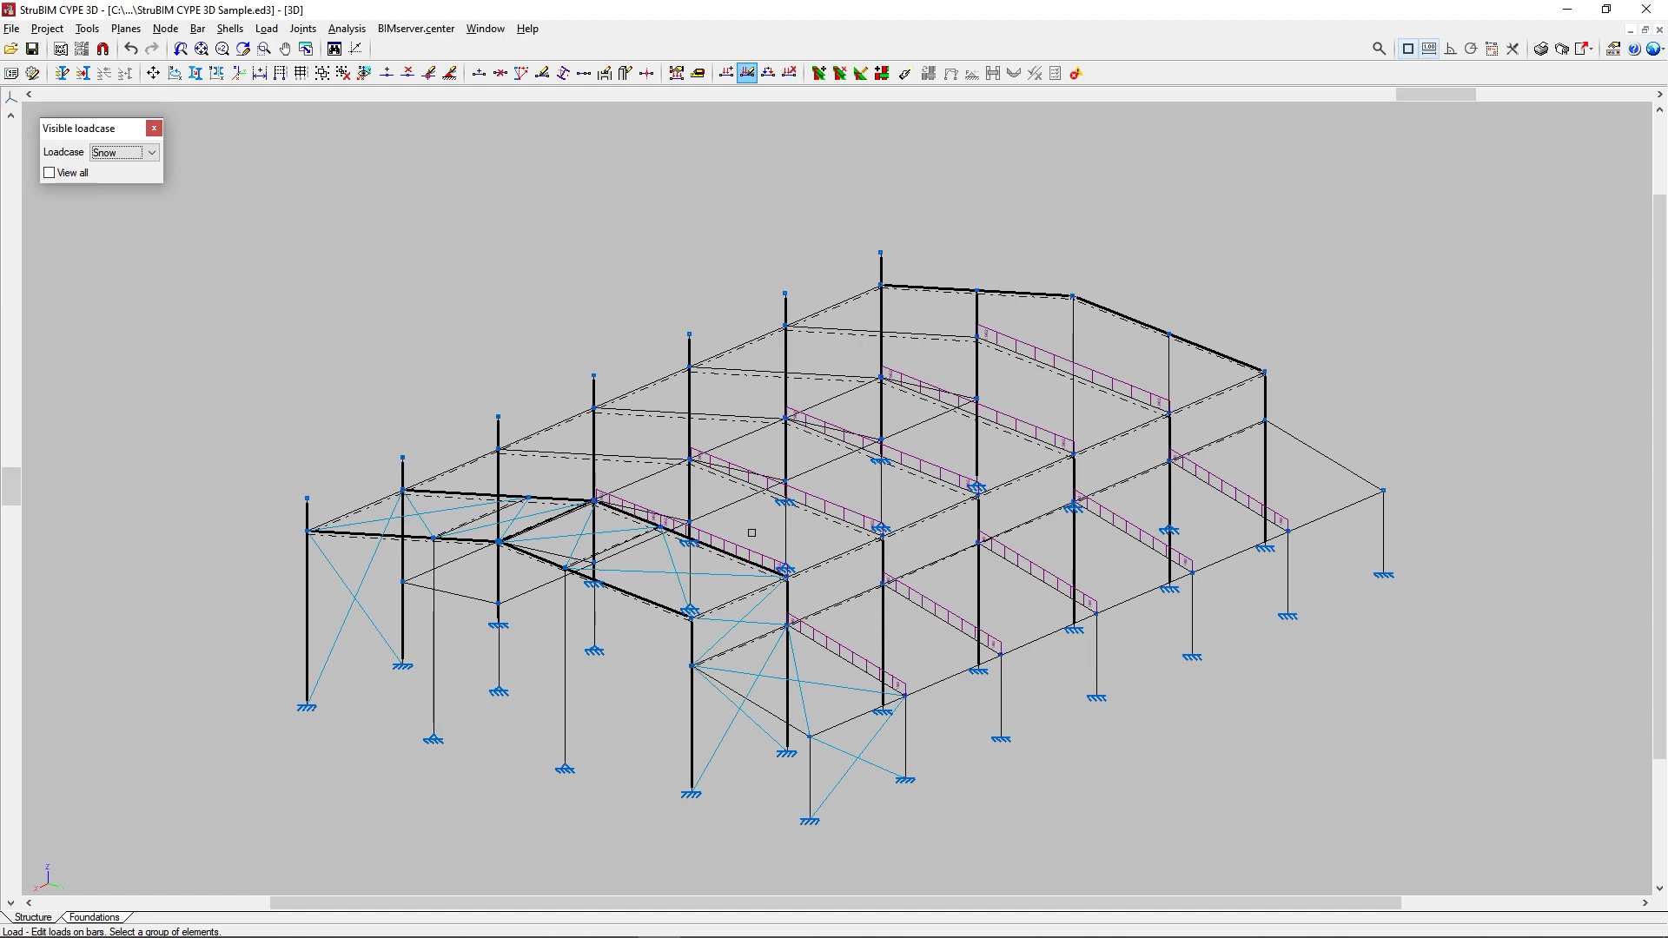
middle_click_drag(751, 533, 1102, 637, "shift")
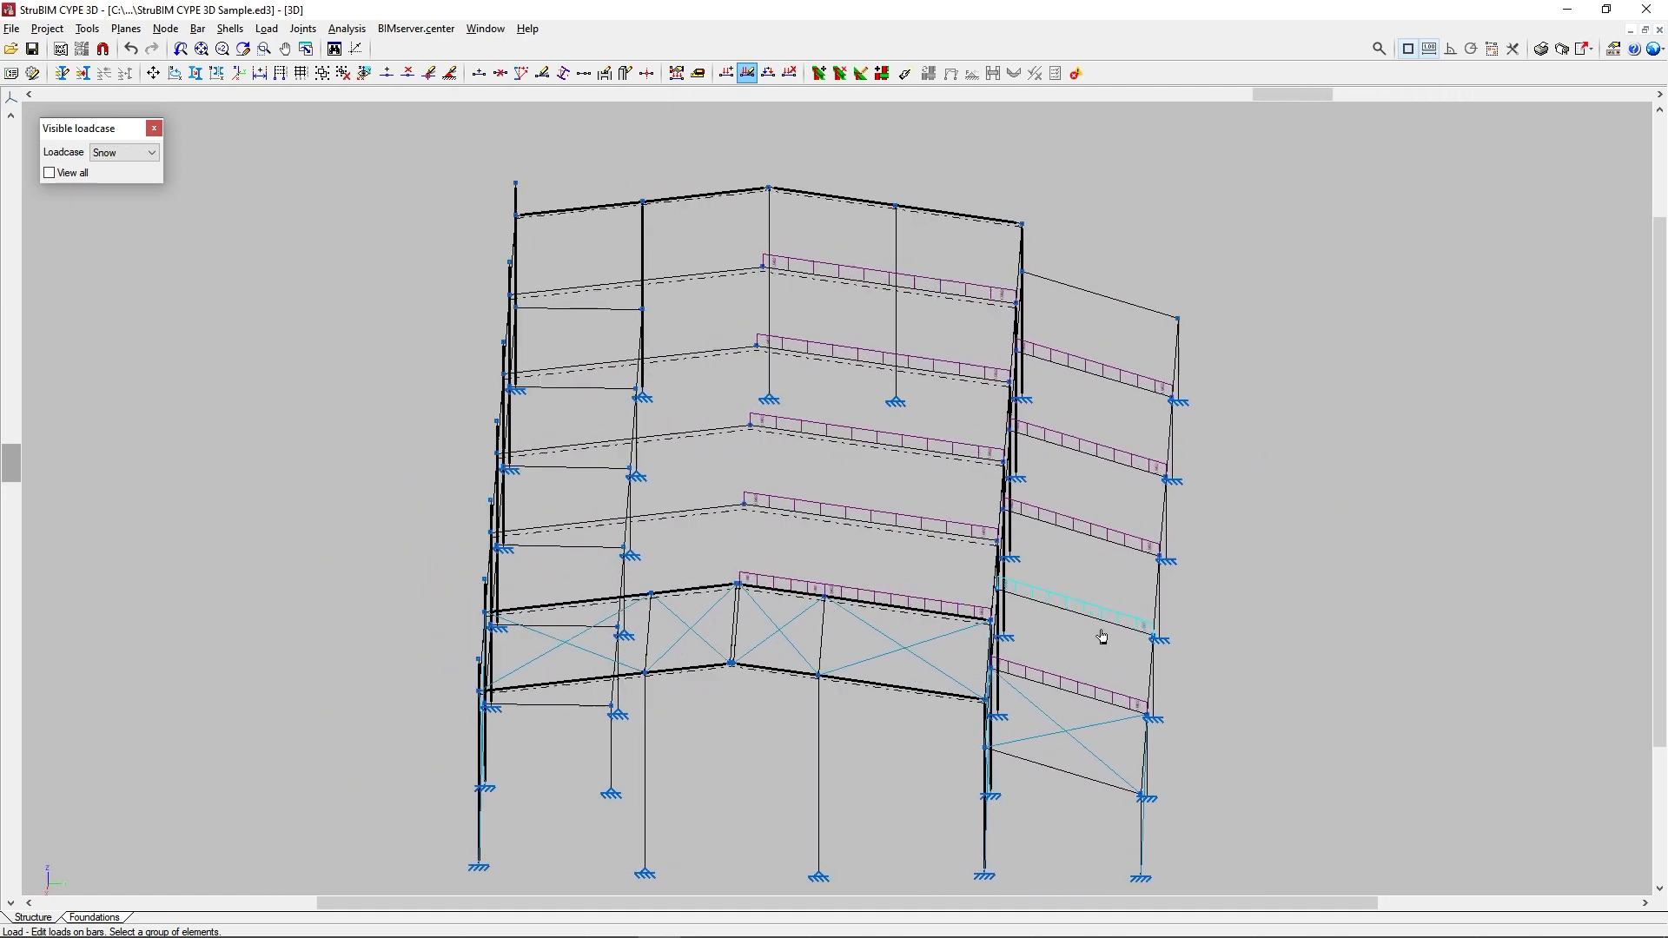
left_click(1094, 674)
left_click(1095, 619)
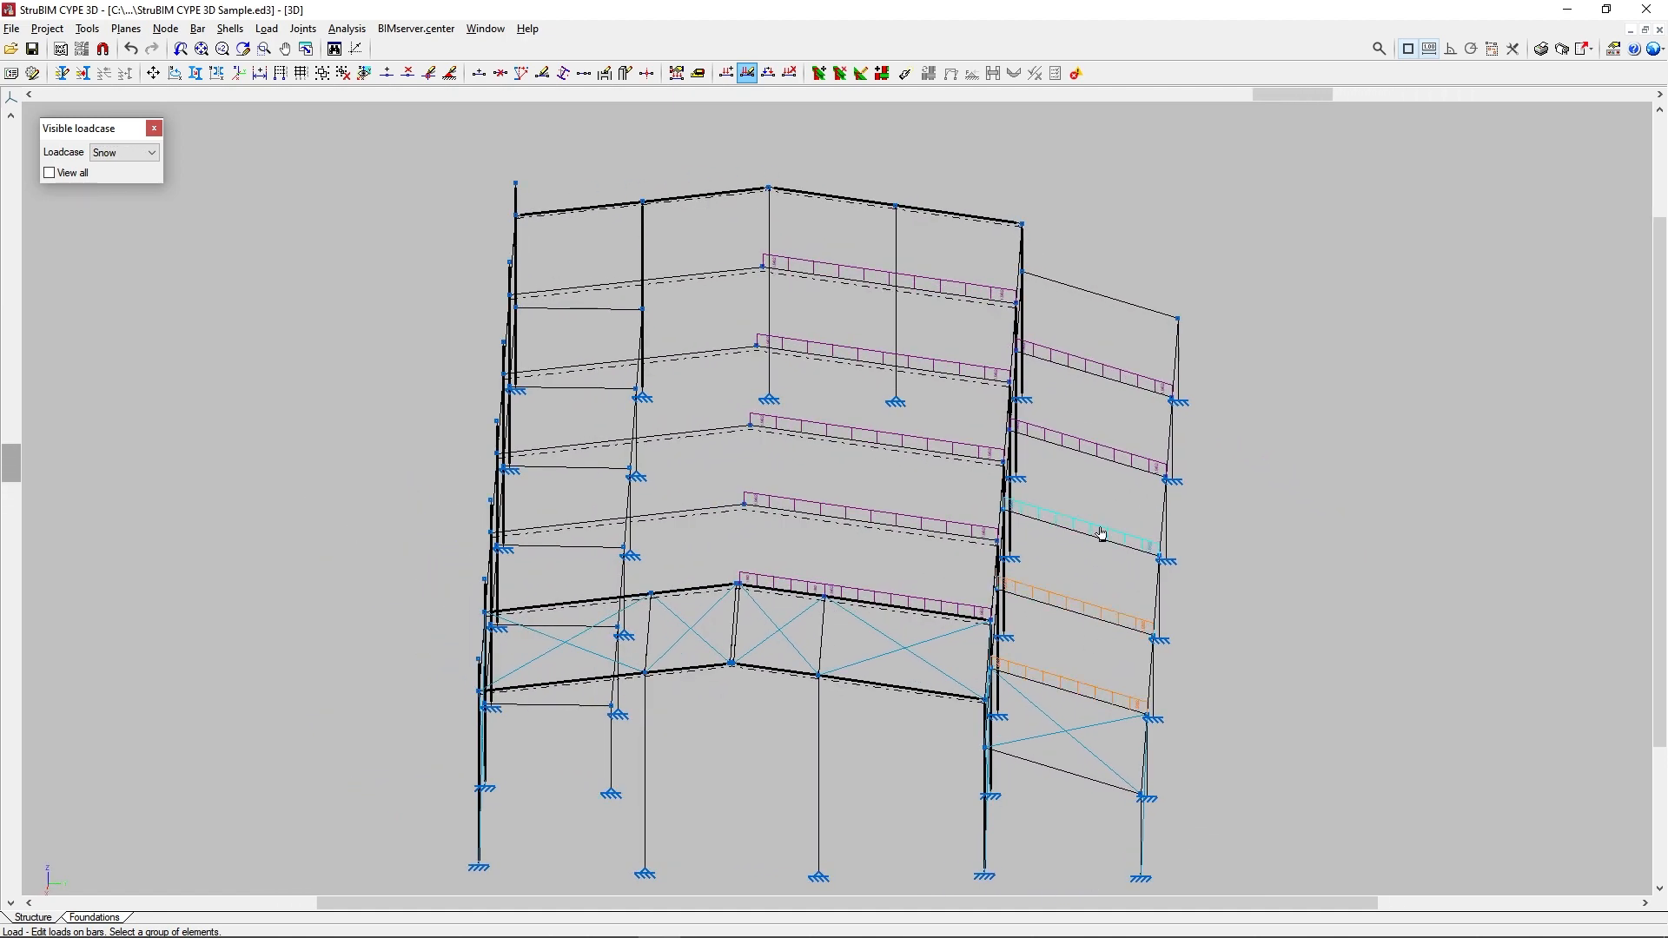
left_click(1098, 530)
left_click(1101, 474)
left_click(1098, 387)
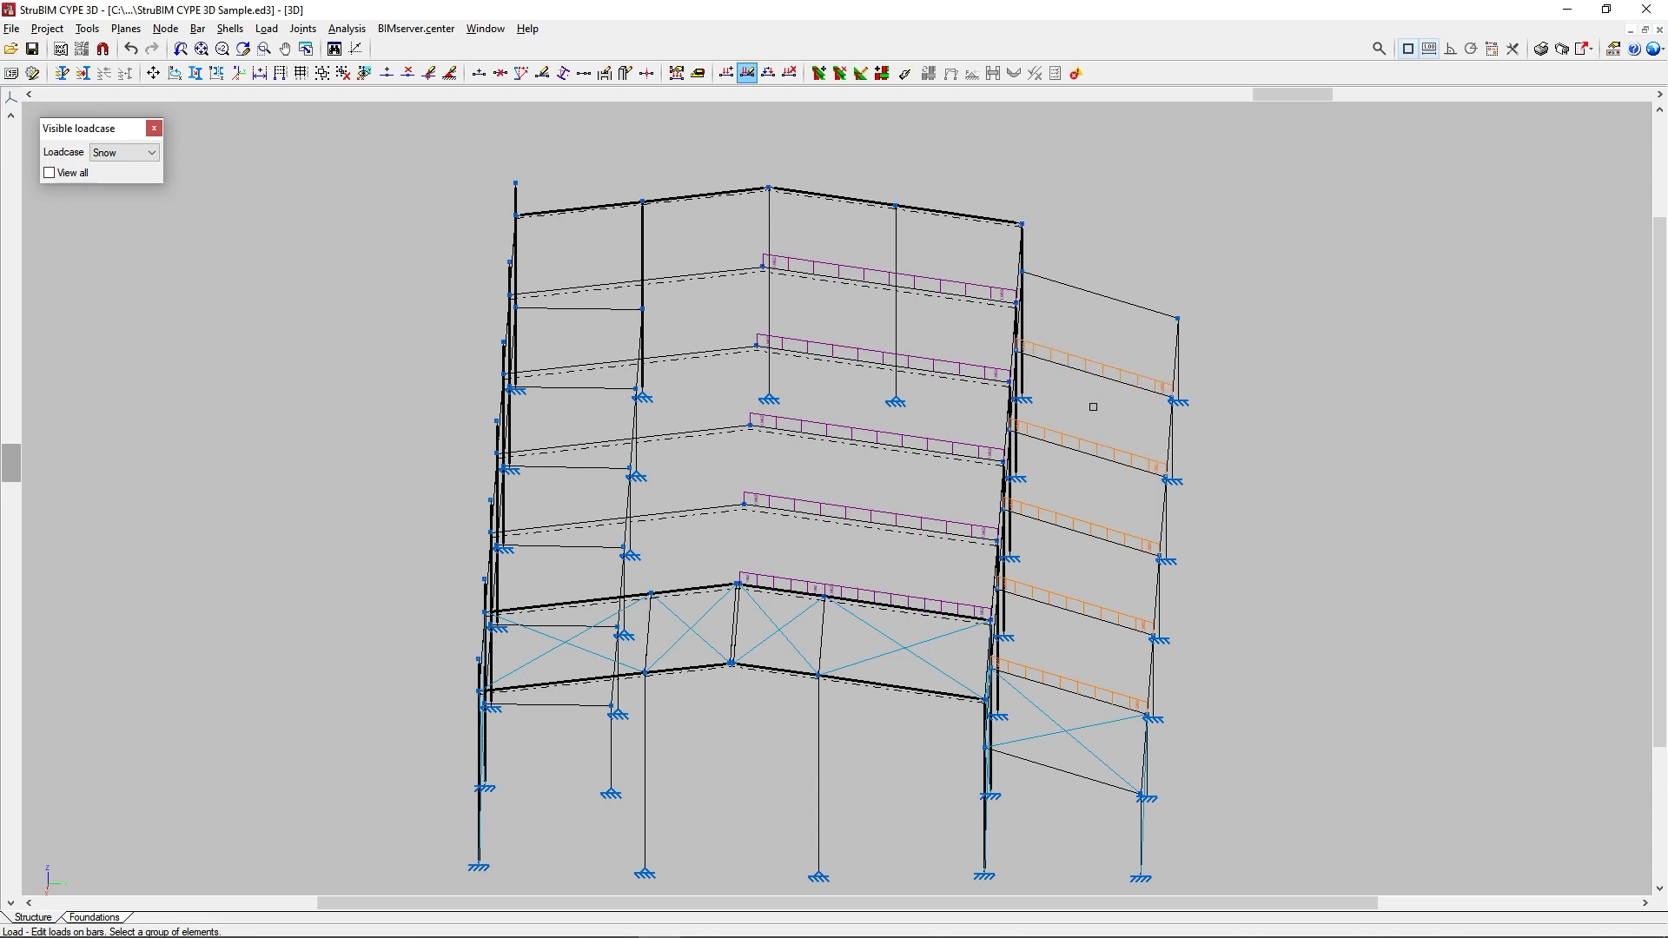
right_click(1096, 415)
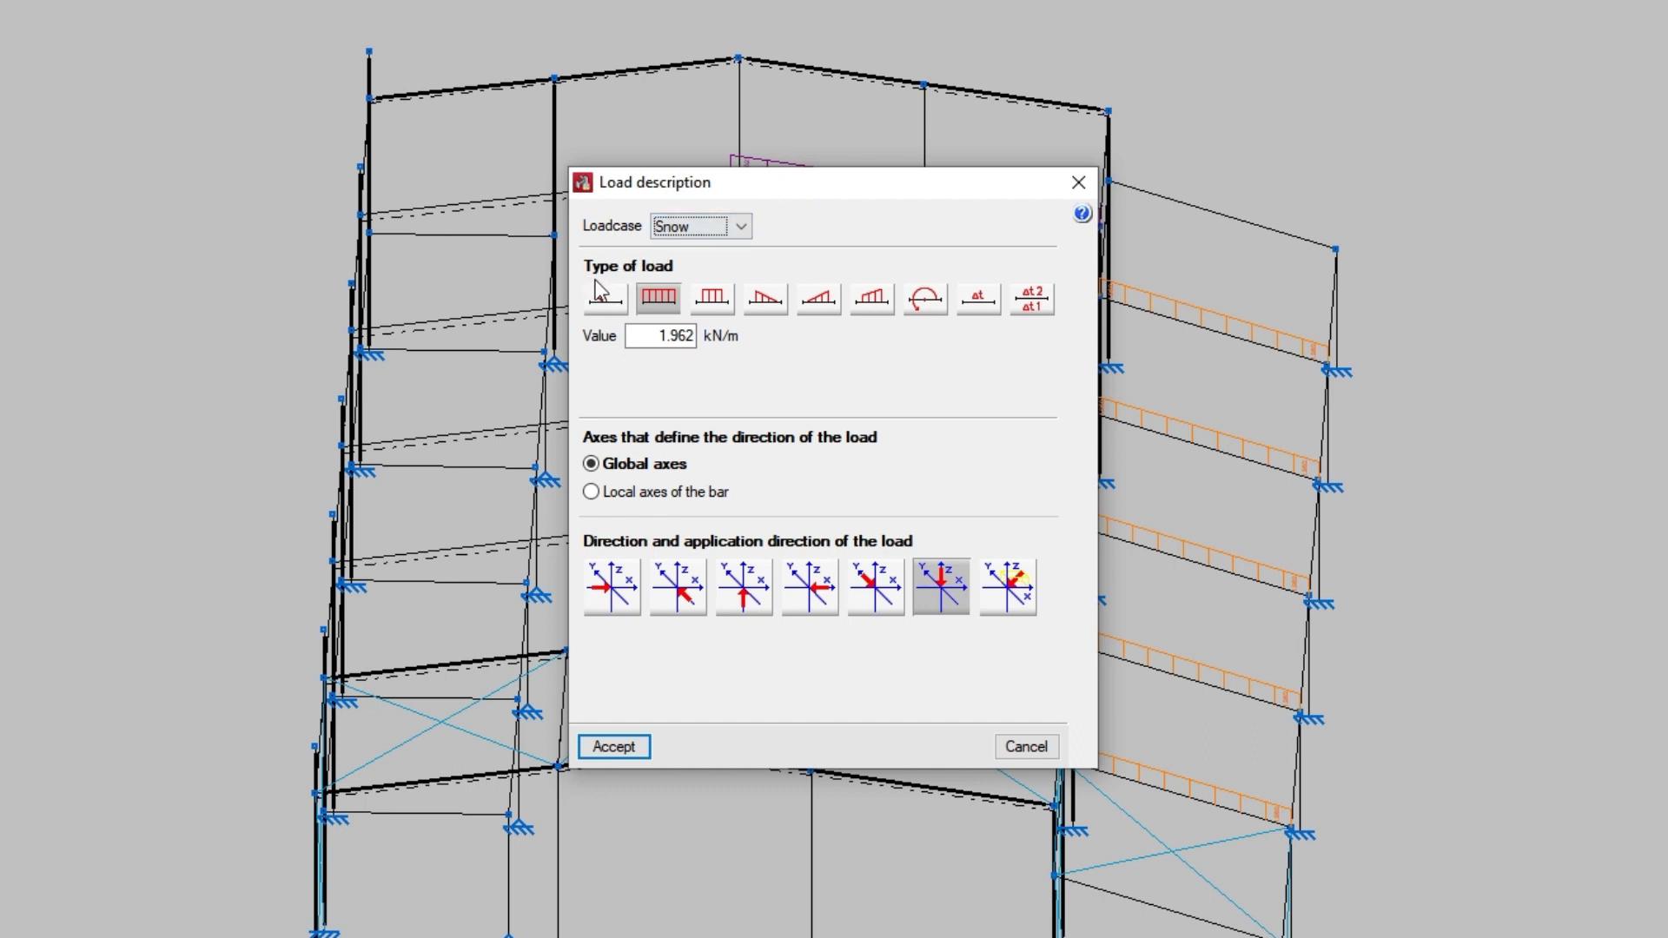
double_click(674, 336)
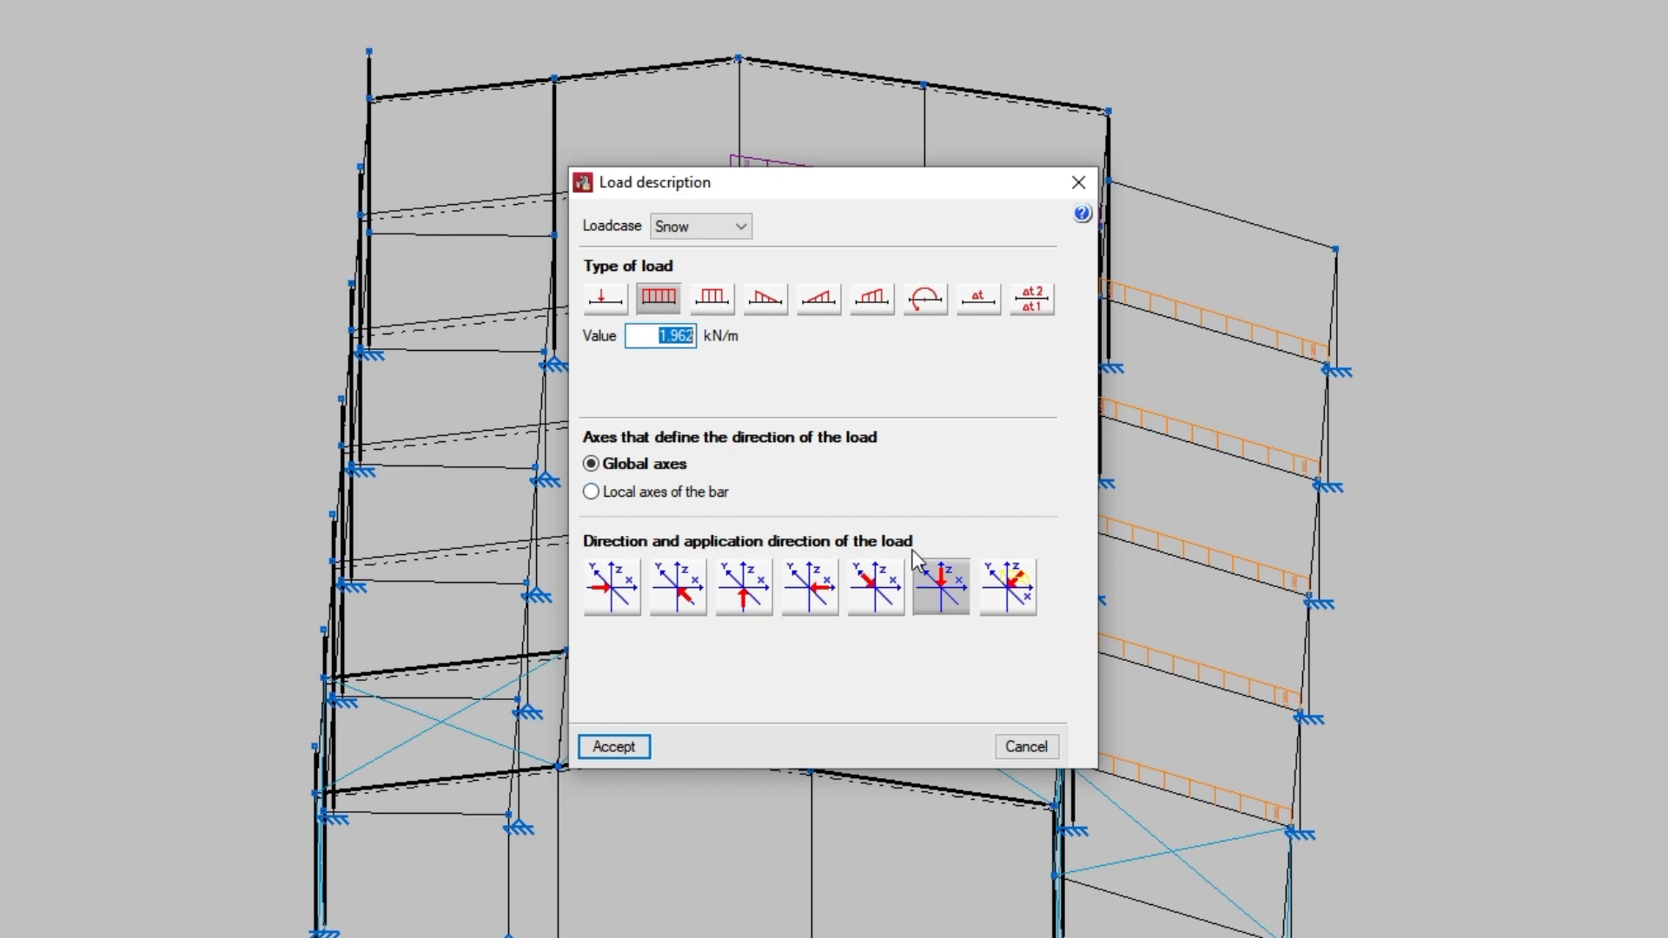
left_click(623, 746)
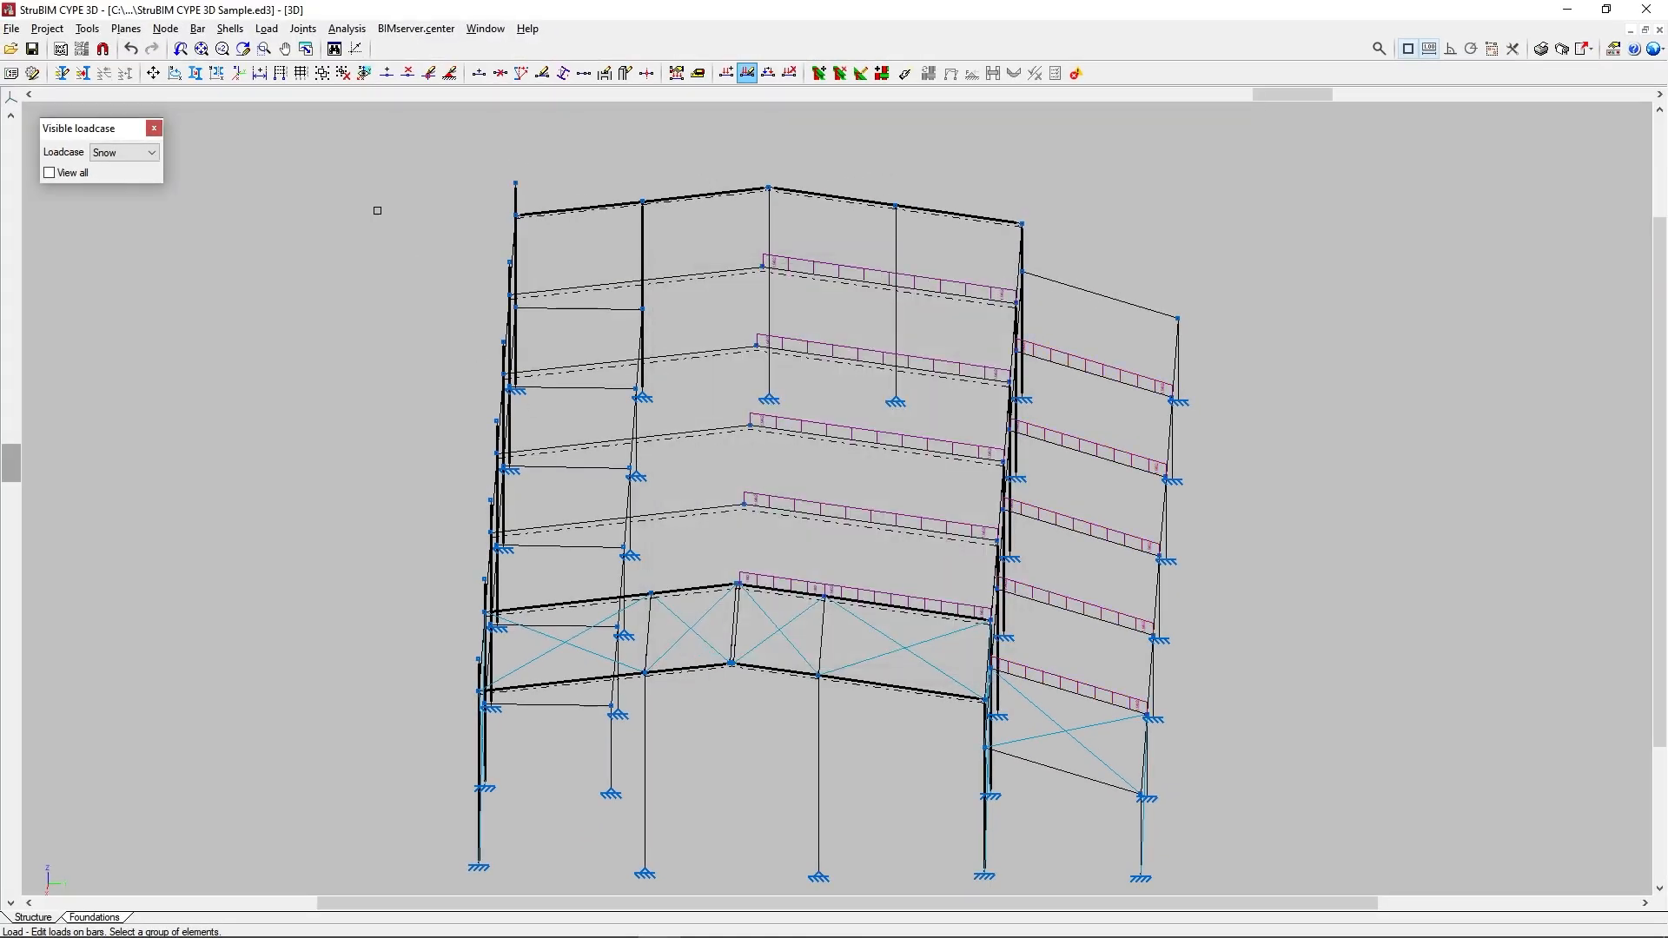
Change the loadcase of the Snow loads on the three frontmost lean-to bars to Live load.
left_click(265, 29)
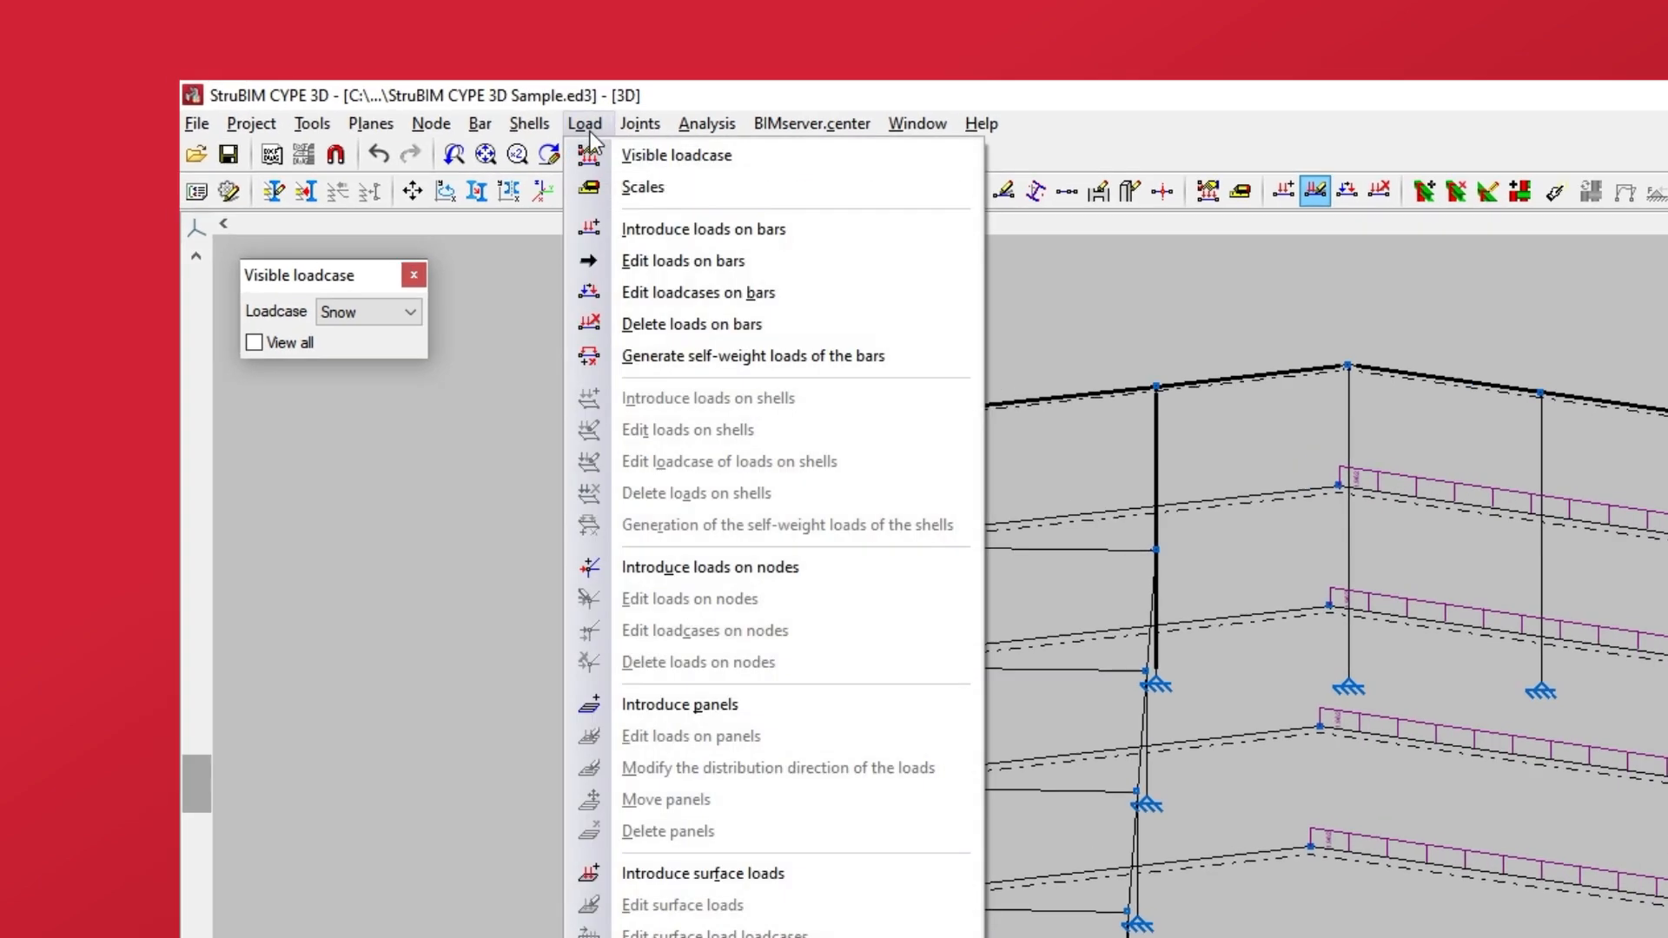
left_click(606, 295)
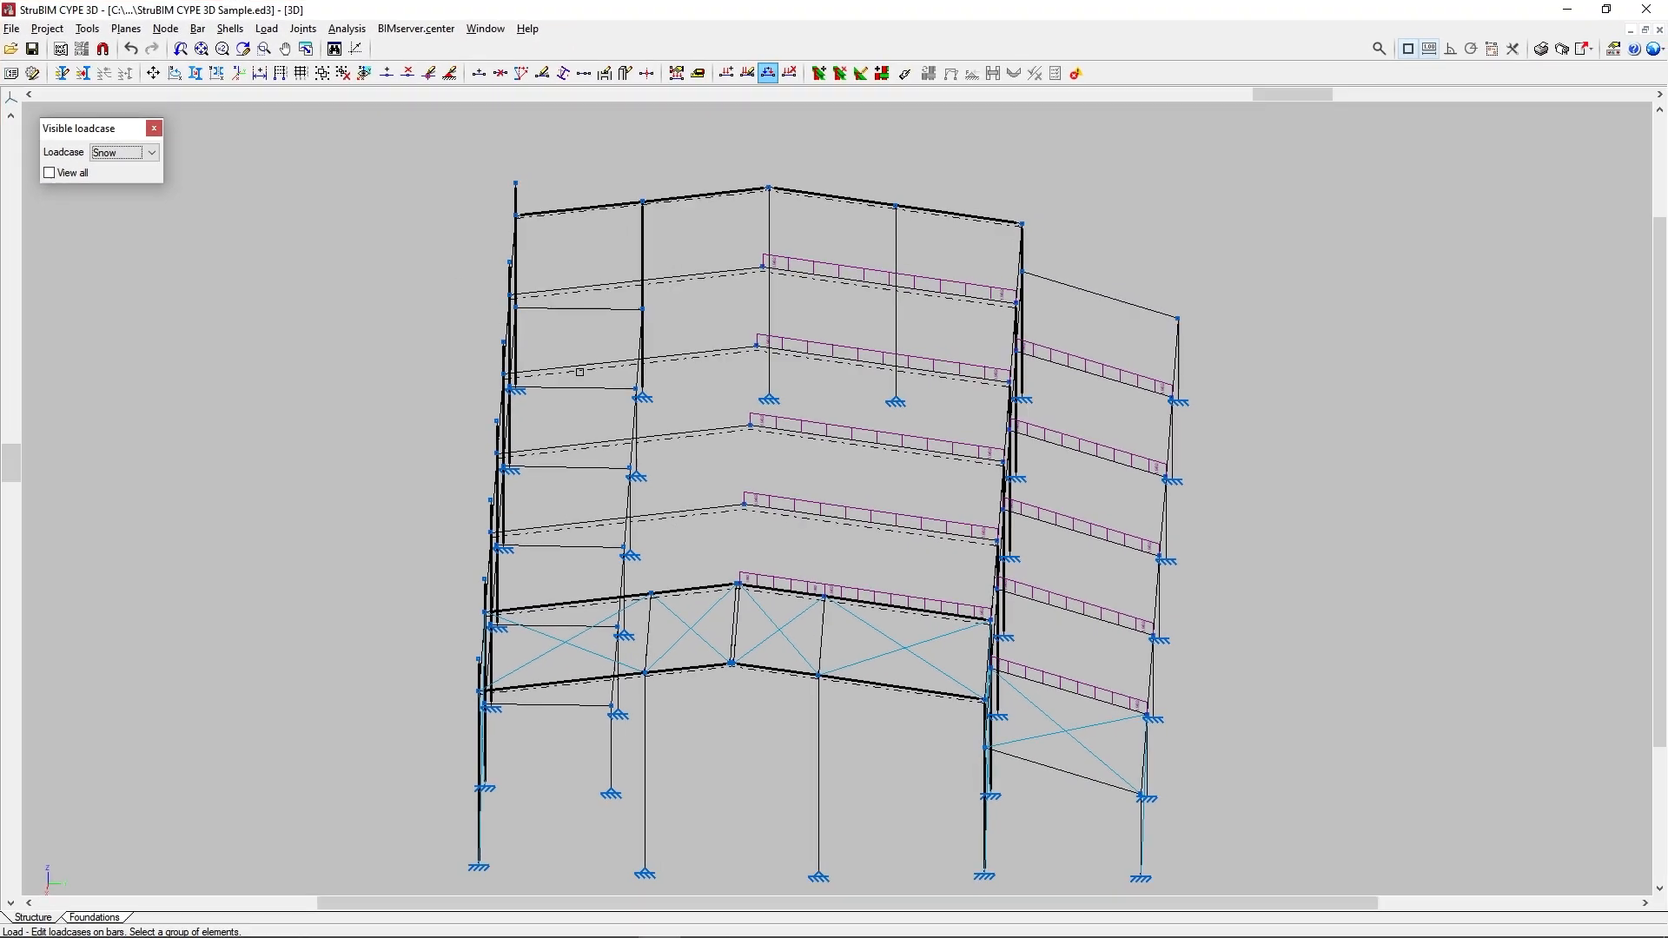
left_click(1068, 686)
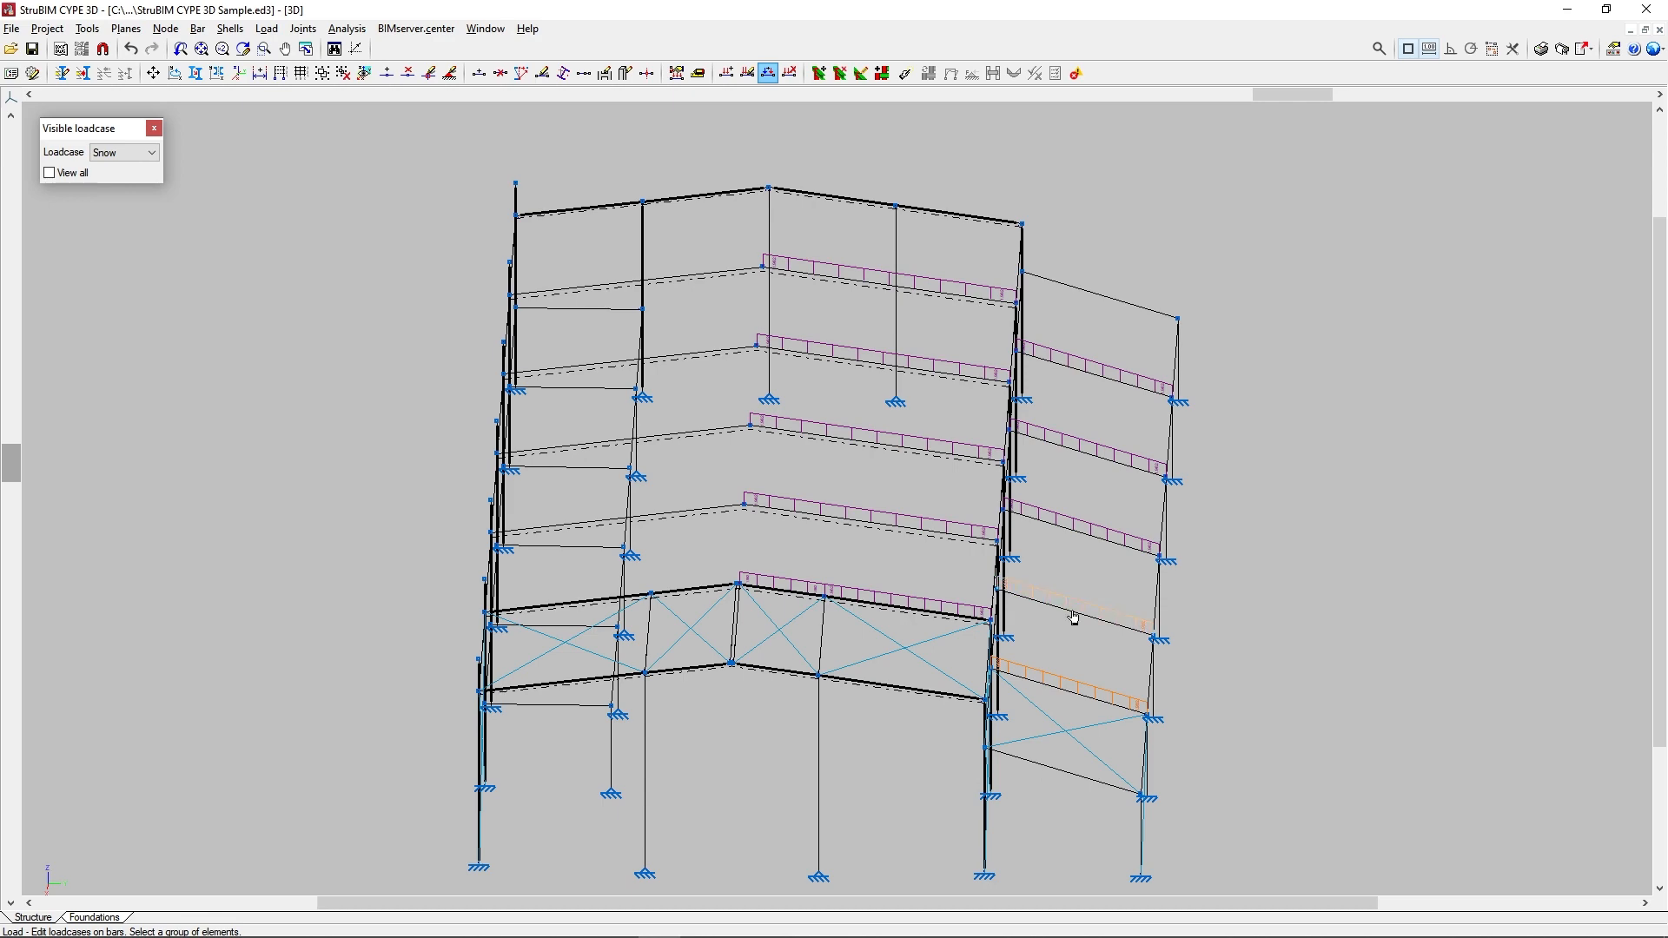
left_click(1074, 602)
left_click(1086, 535)
right_click(1087, 490)
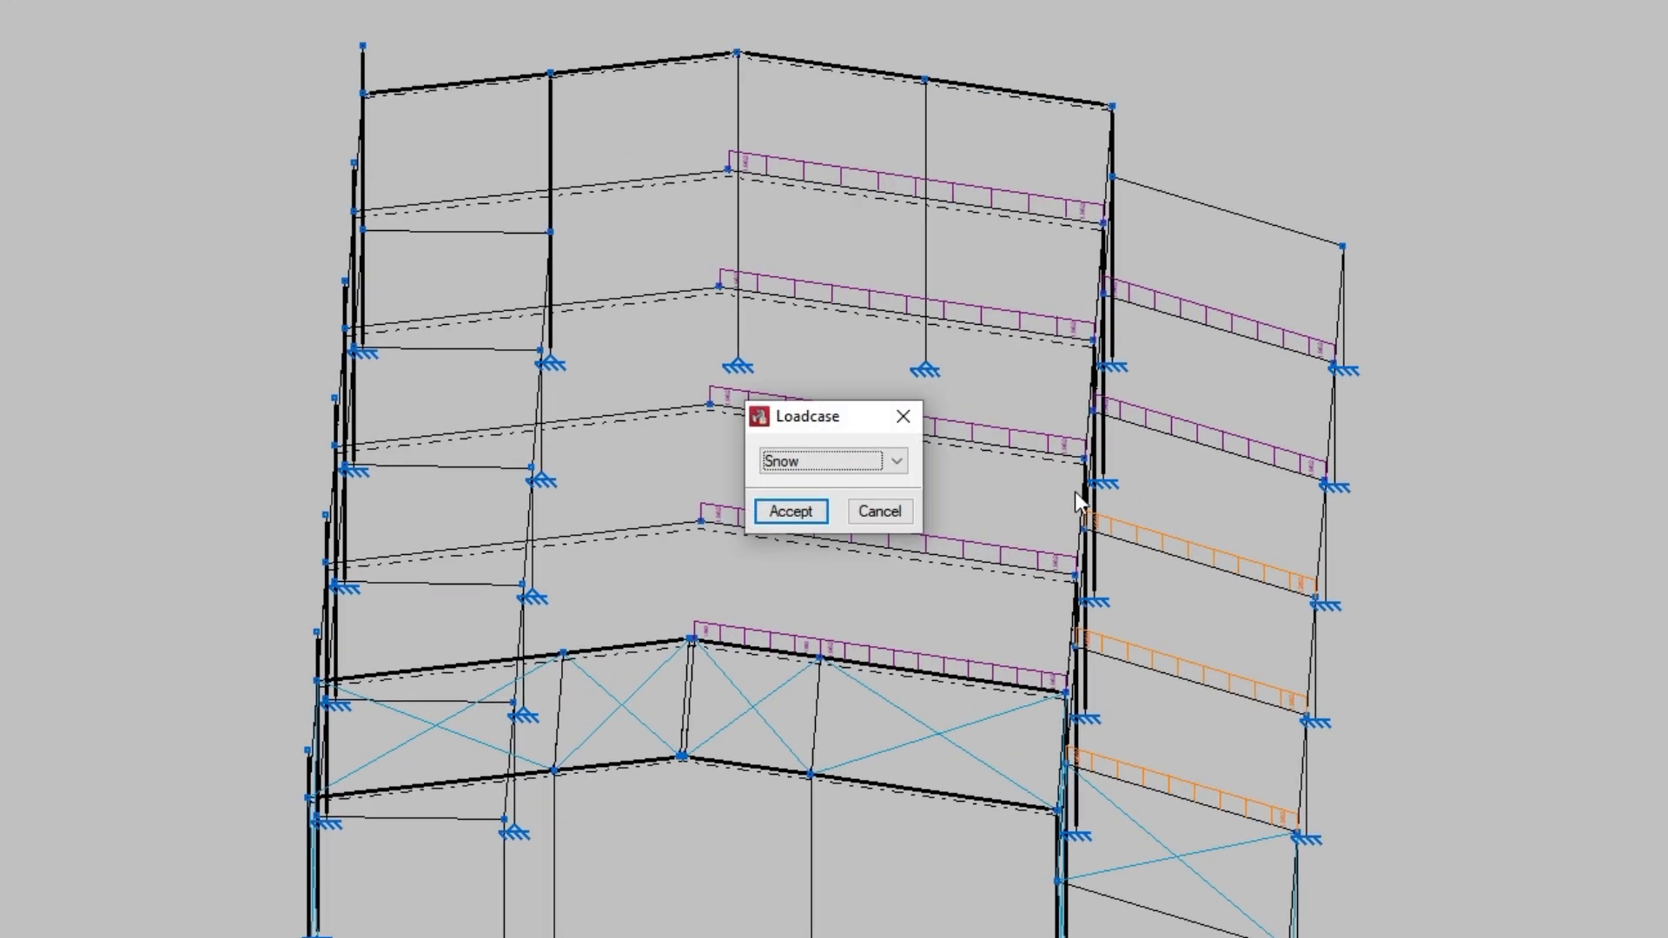
left_click(897, 461)
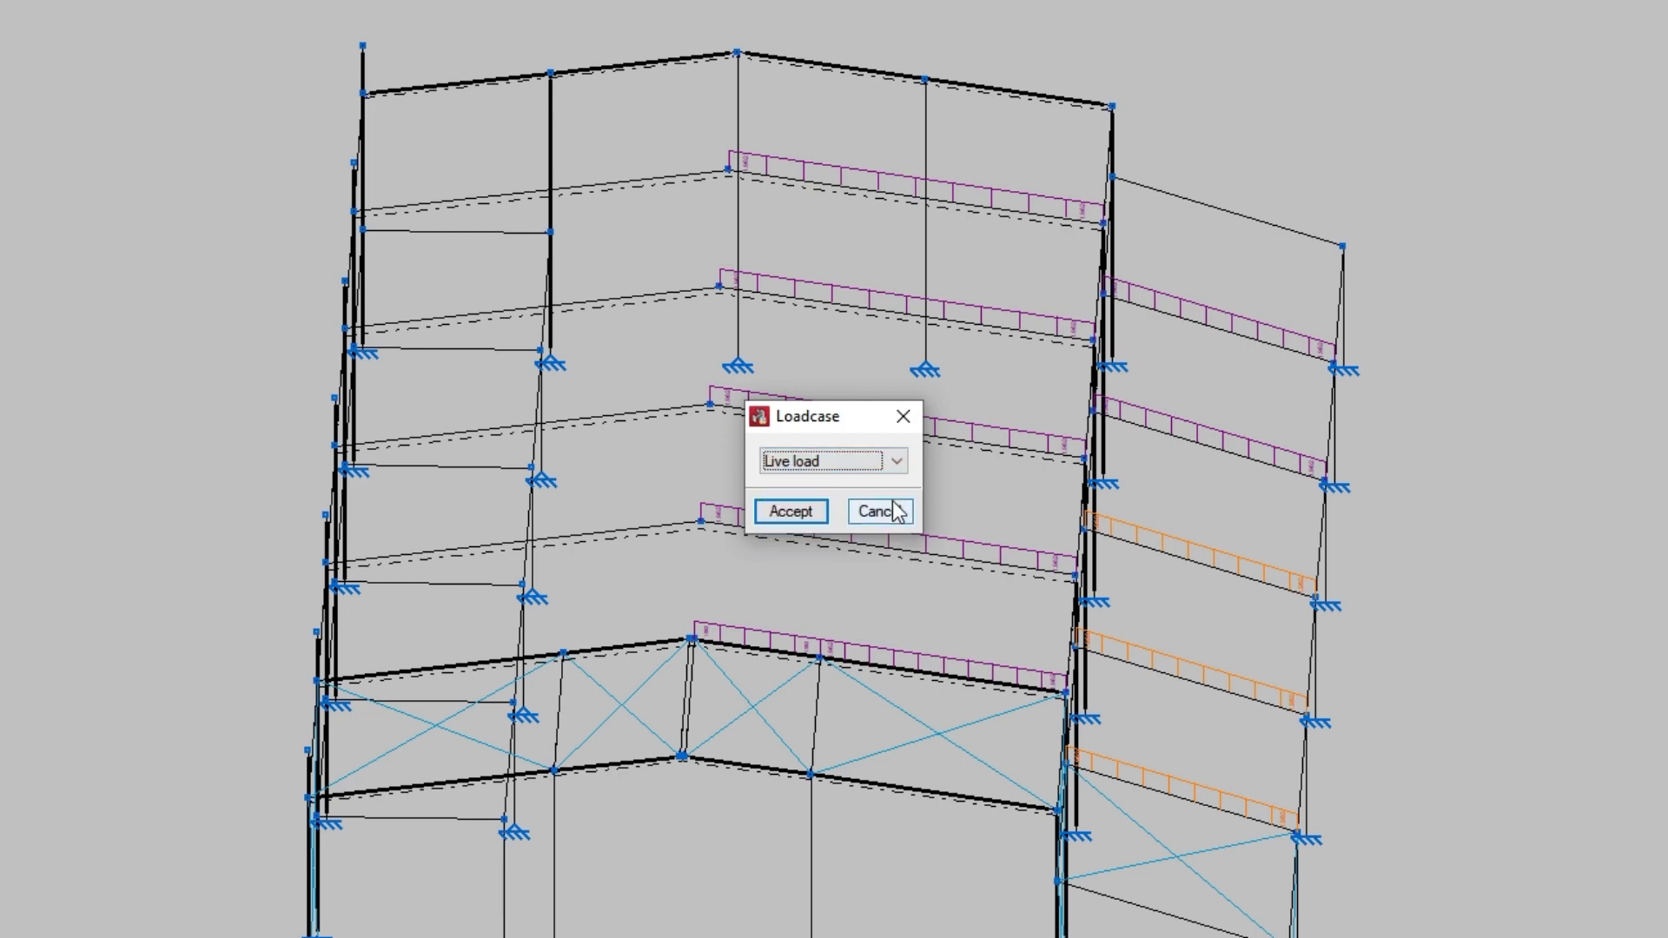
left_click(812, 512)
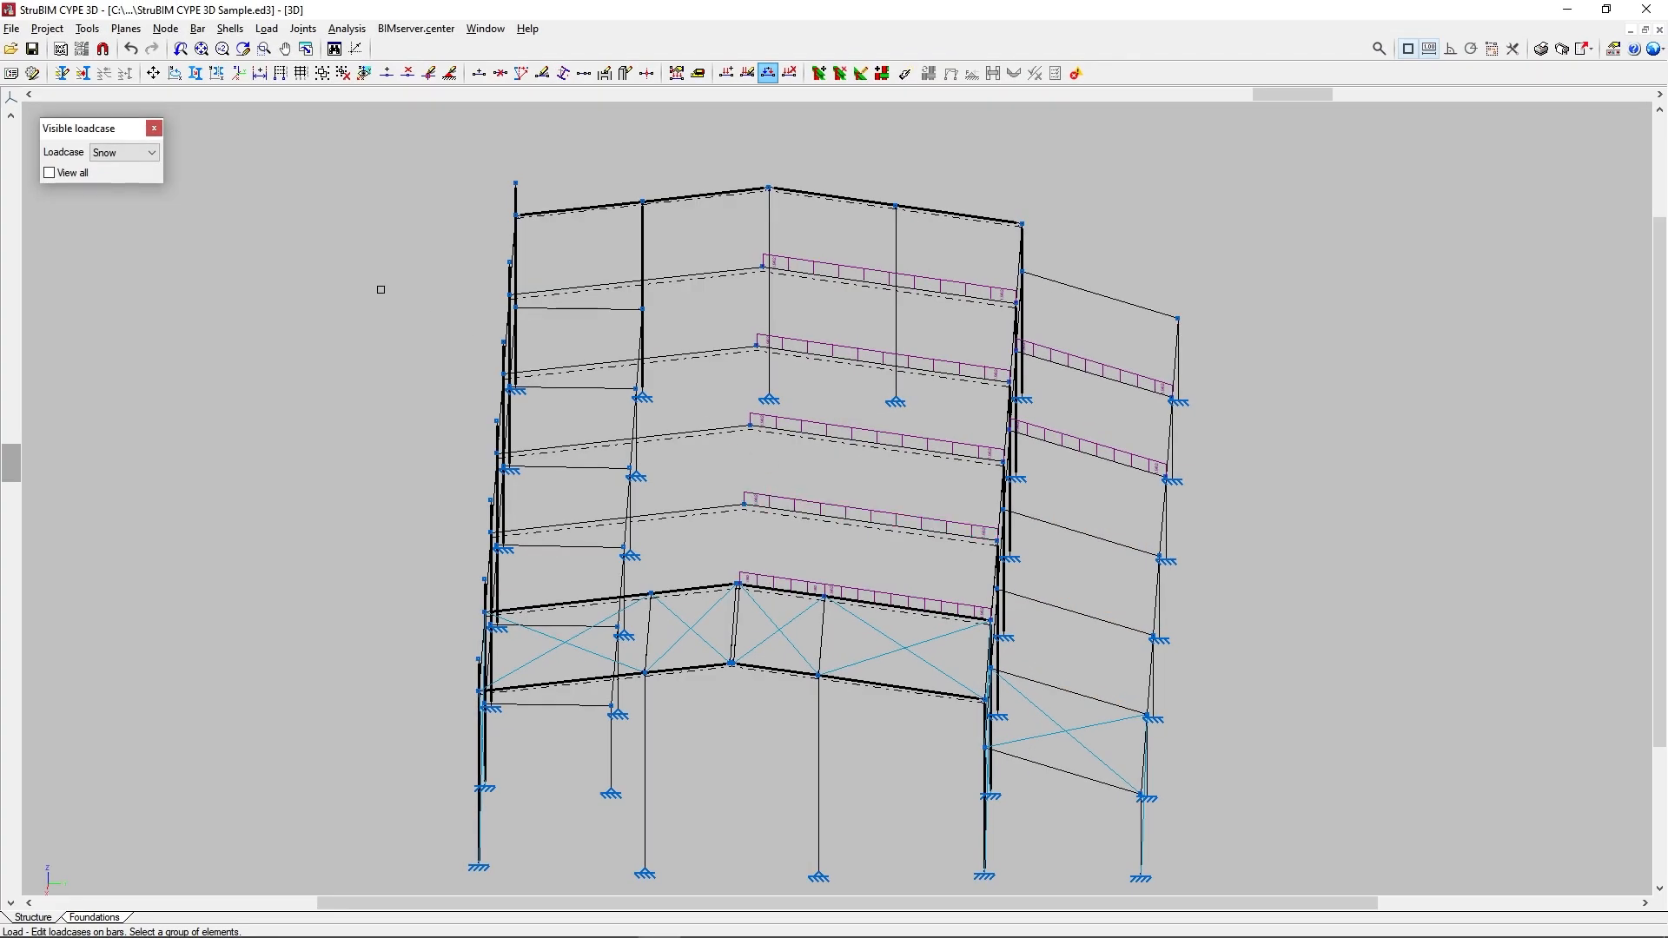
Show the Live load loadcase and delete its loads from the three frontmost lean-to bars.
left_click(151, 152)
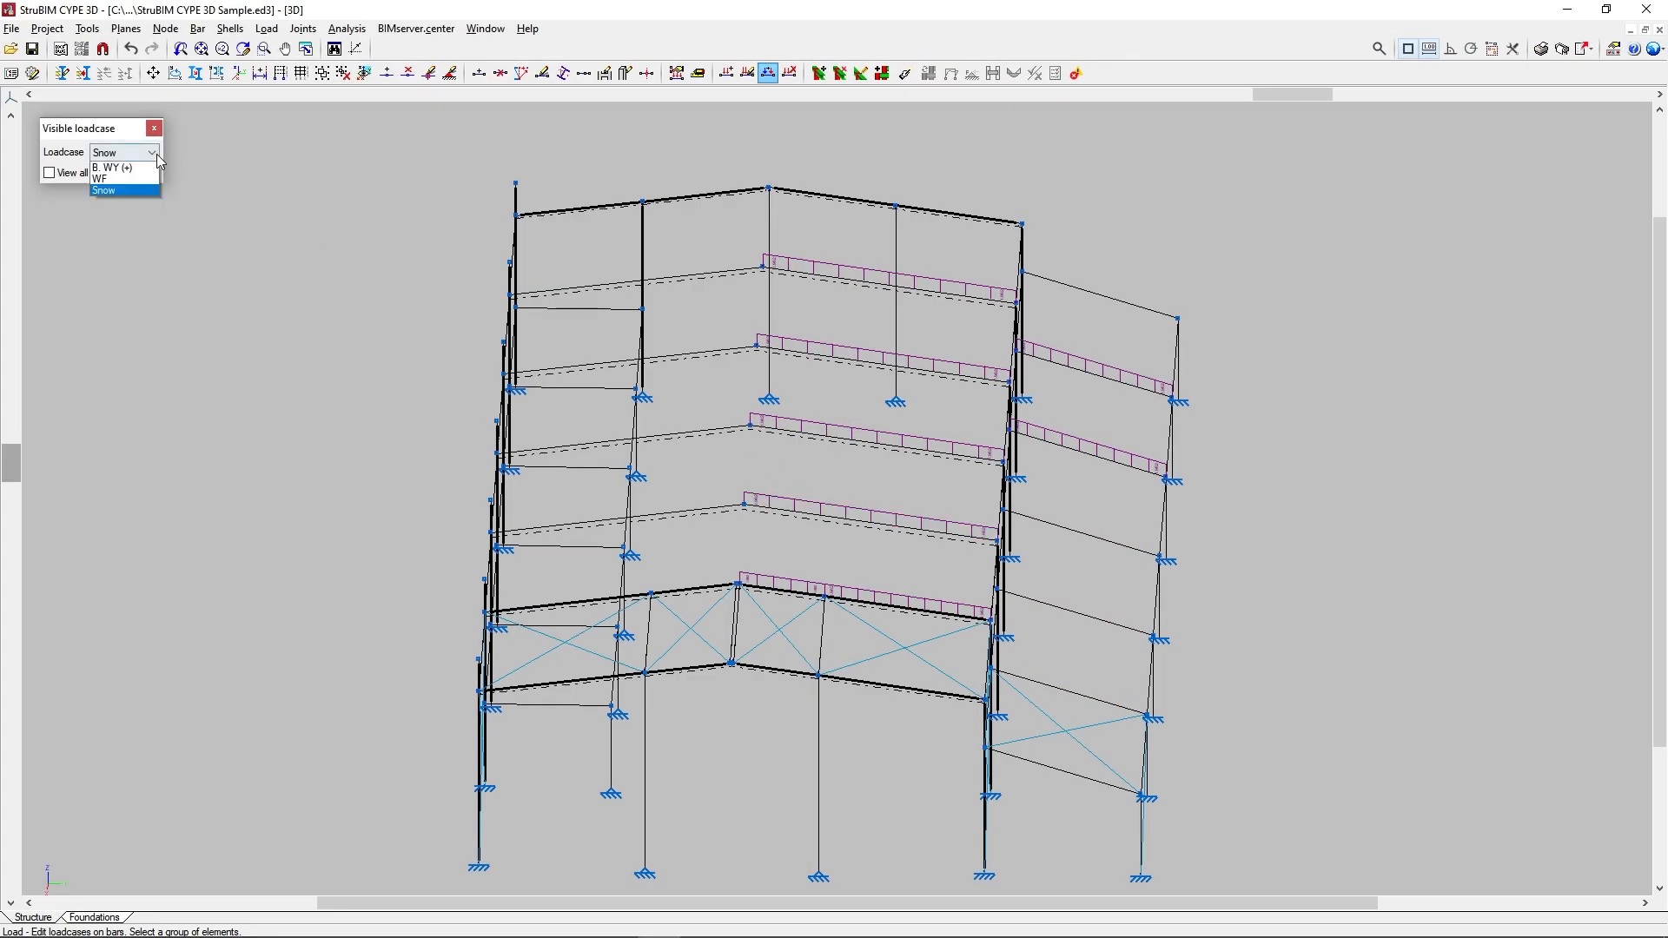
left_click(113, 177)
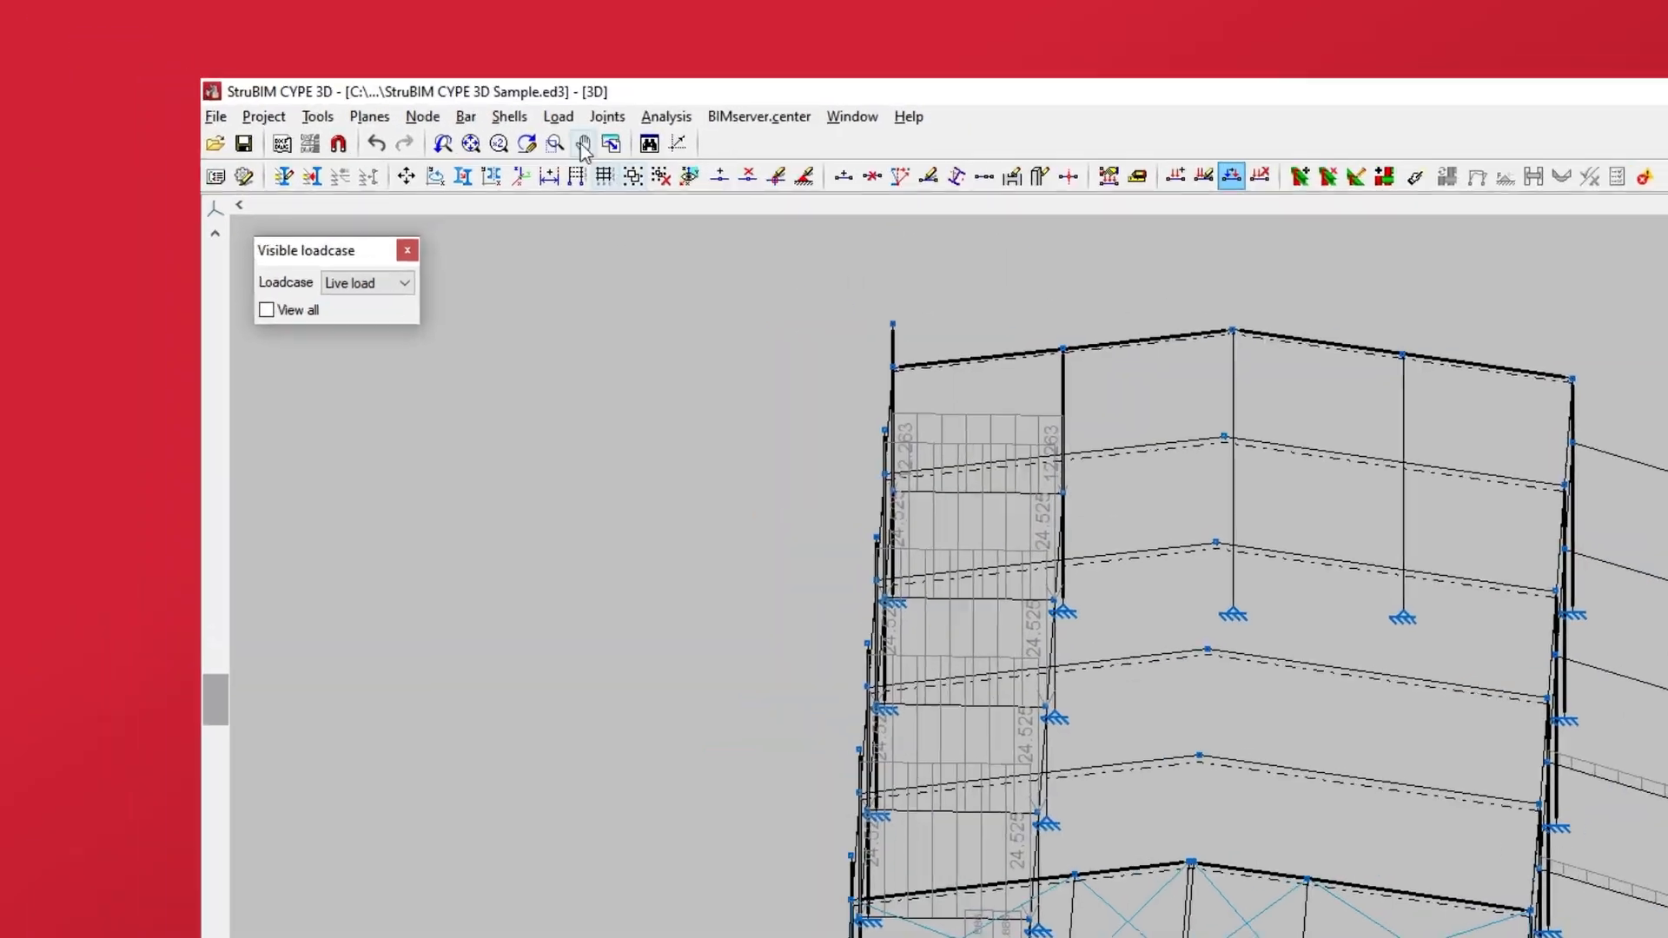
left_click(266, 29)
left_click(687, 308)
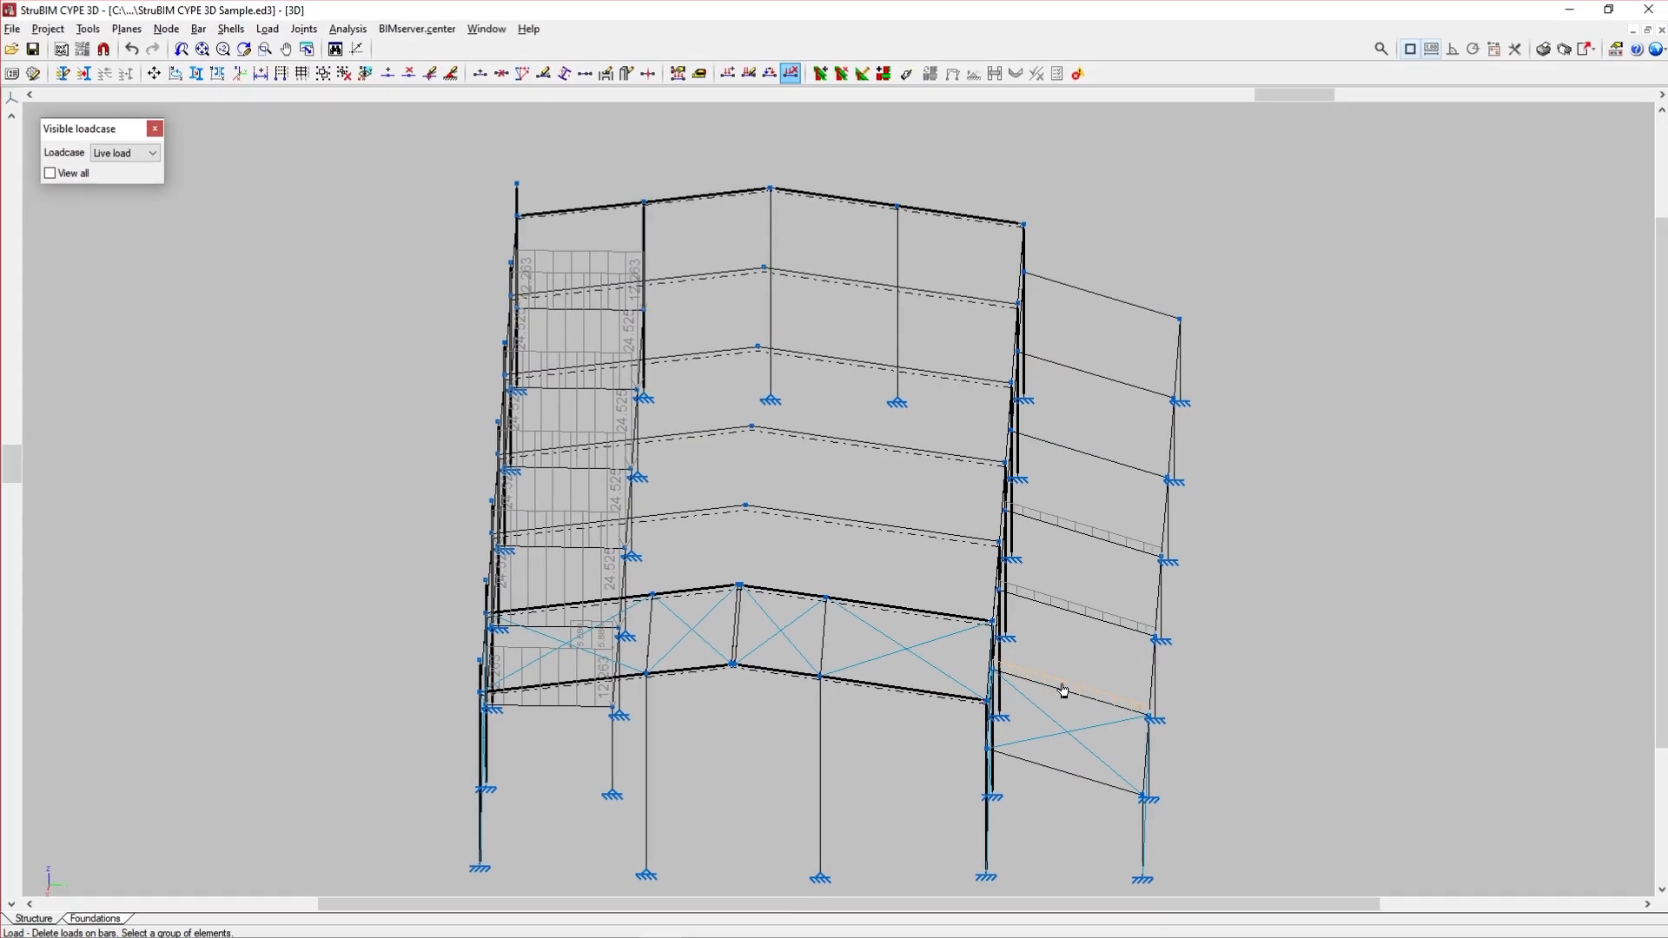
left_click(1060, 686)
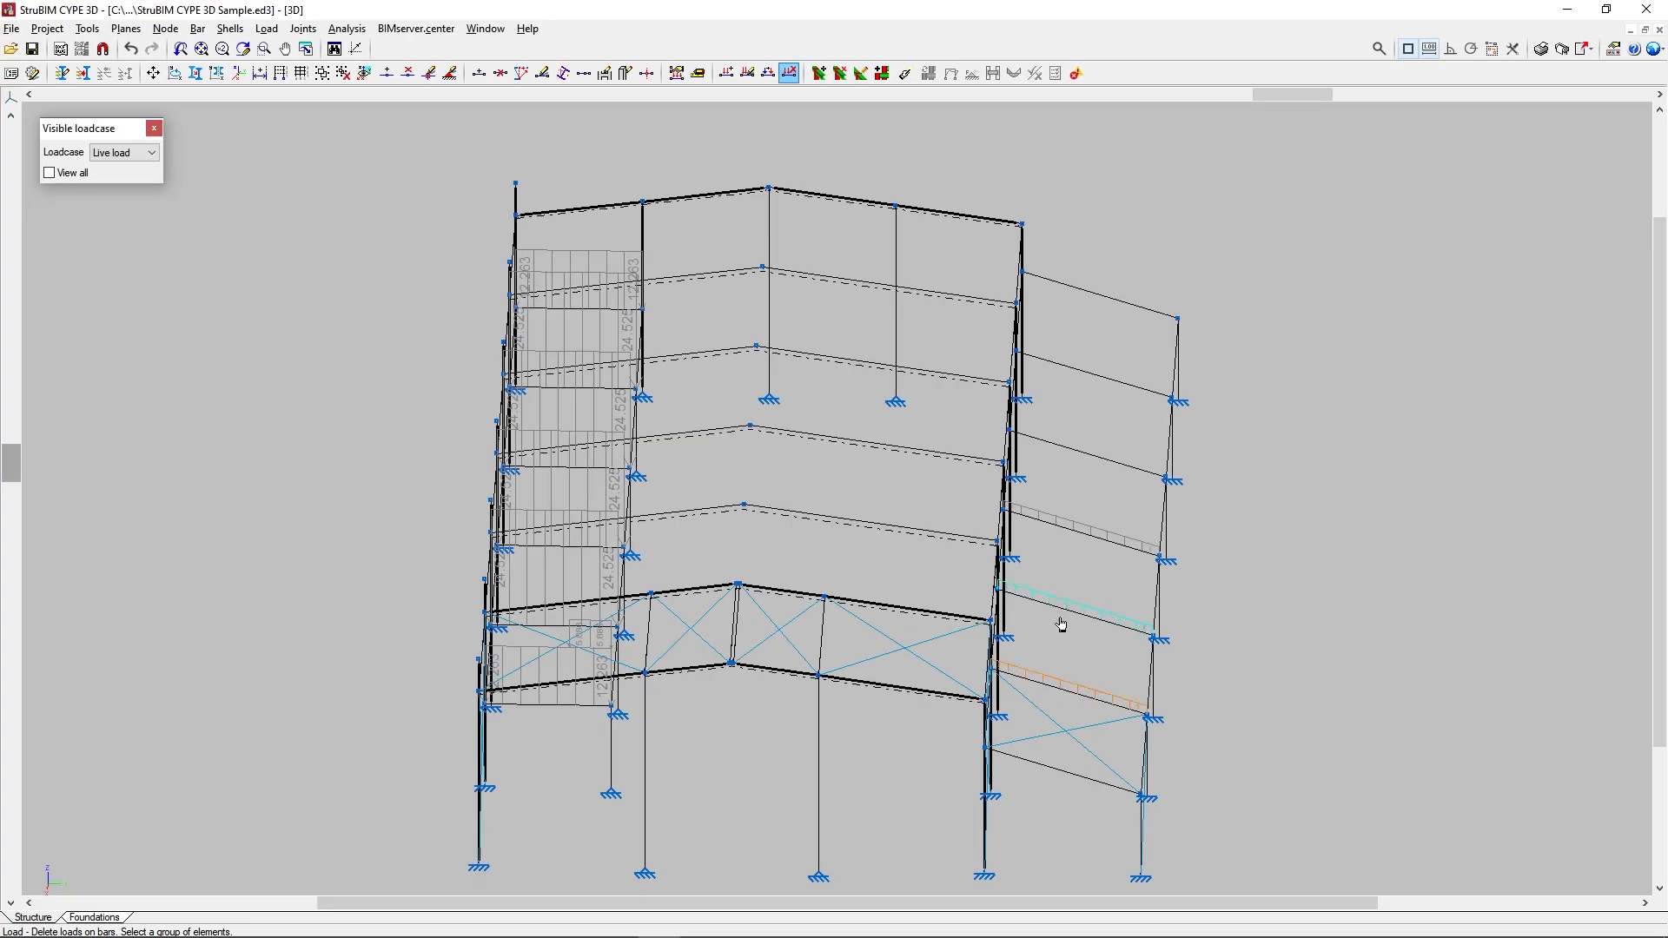
left_click(1062, 610)
left_click(1080, 524)
right_click(1084, 491)
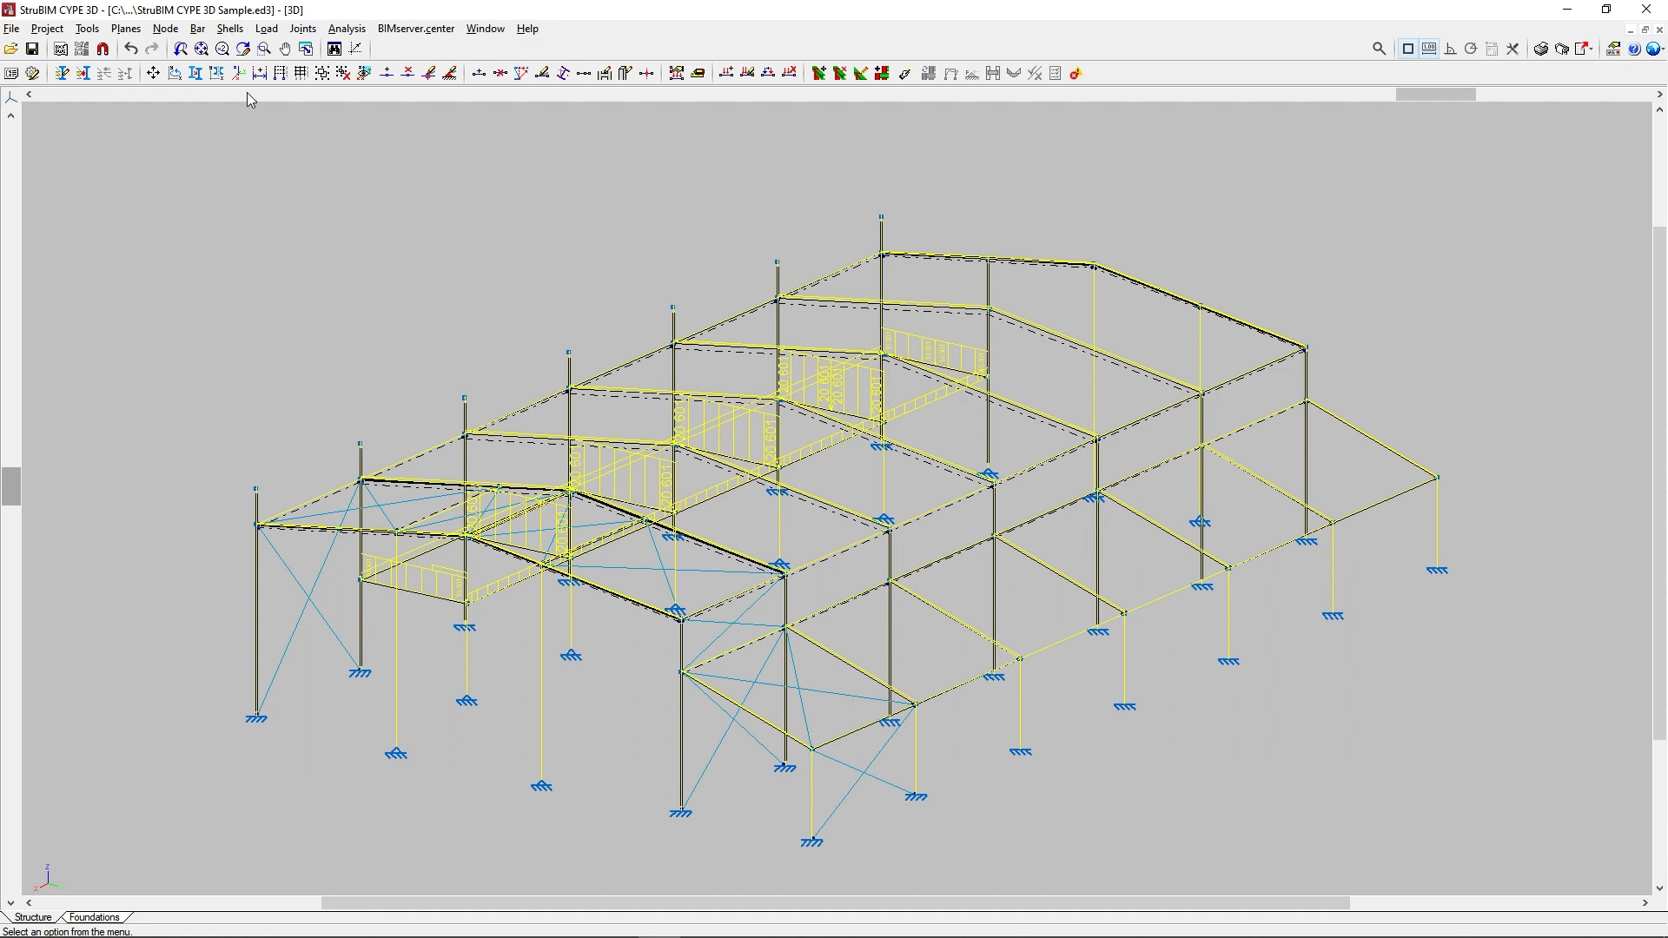
Deactivate self-weight load generation for the seven sloping bars of the side lean-to.
left_click(271, 30)
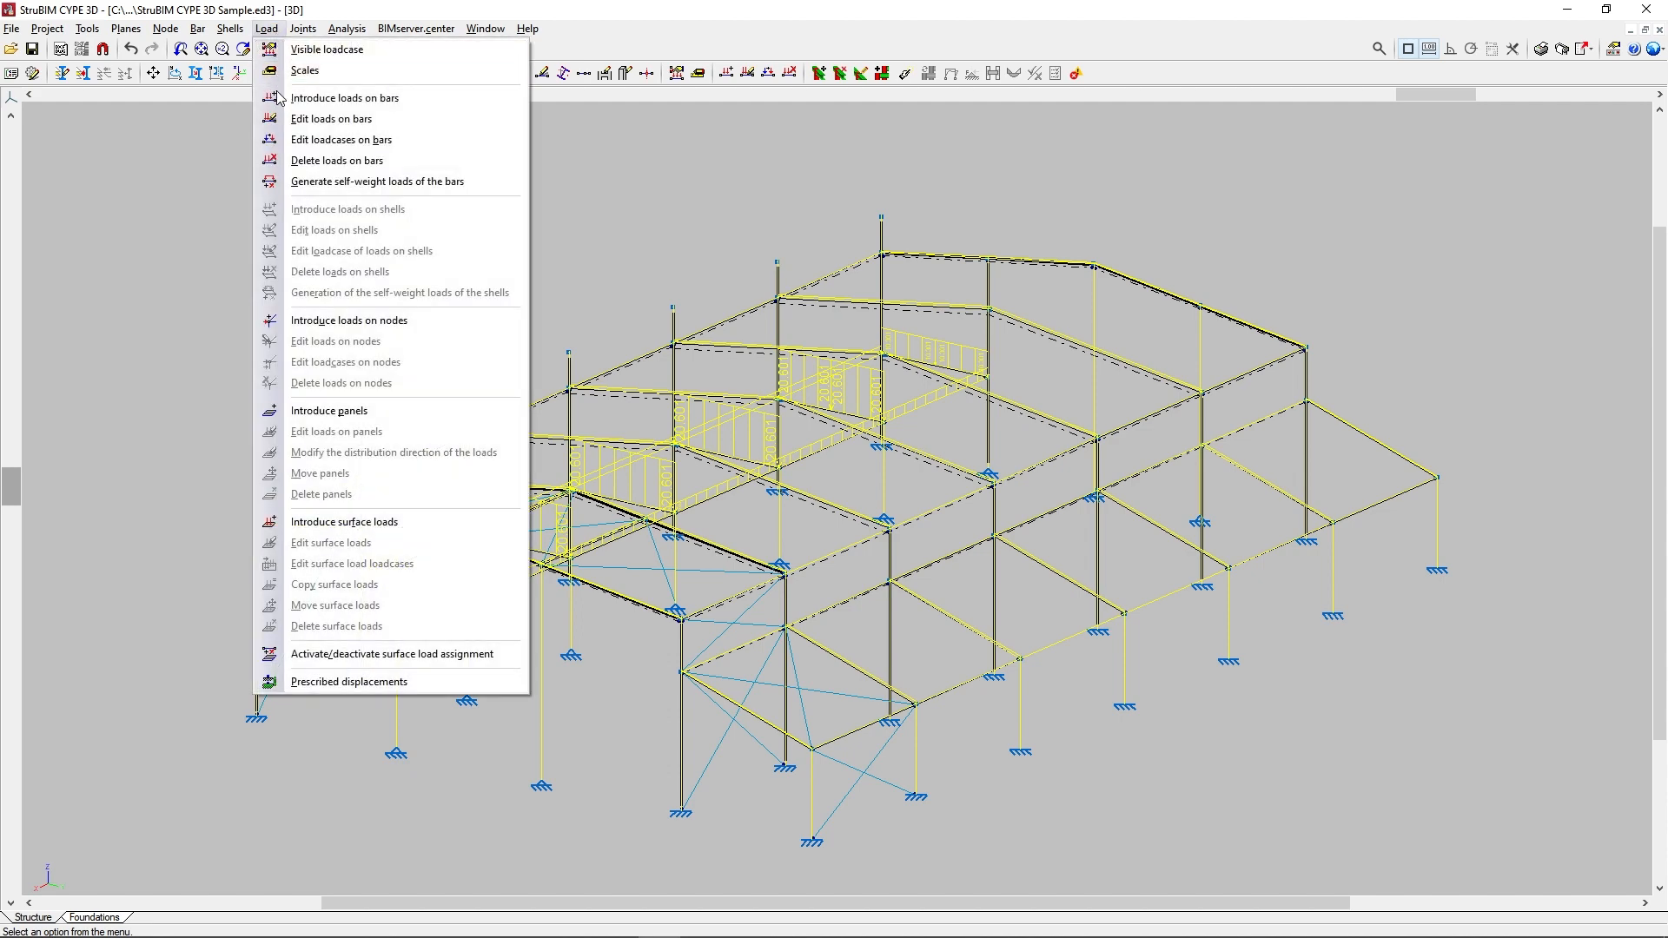
left_click(287, 181)
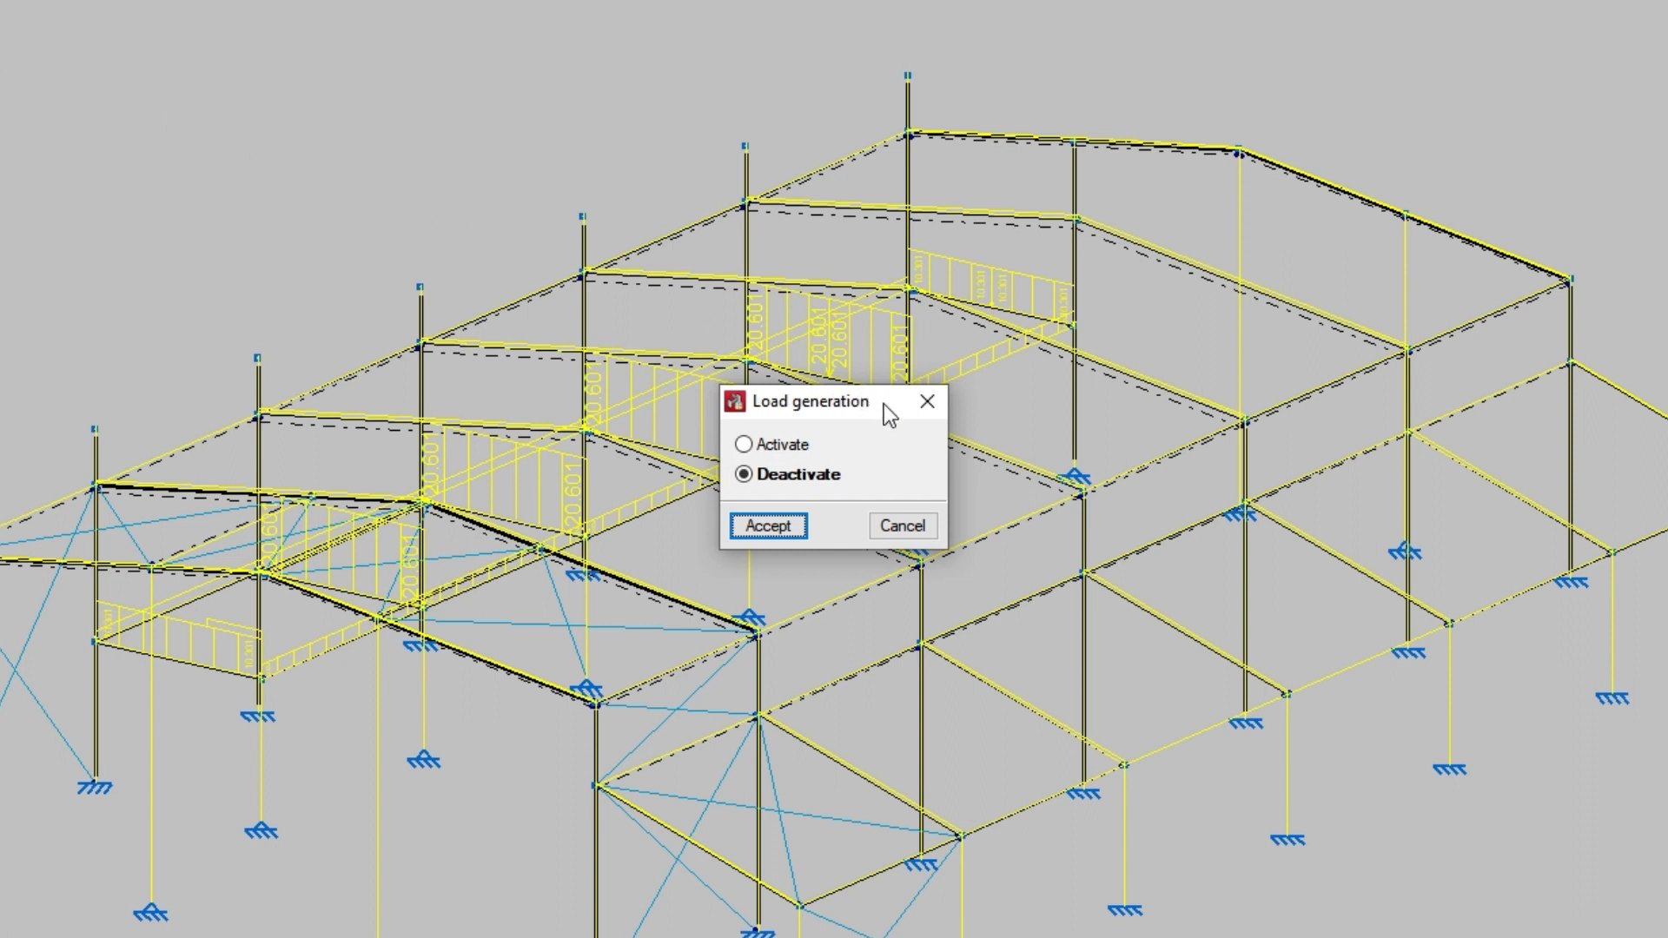
left_click(744, 444)
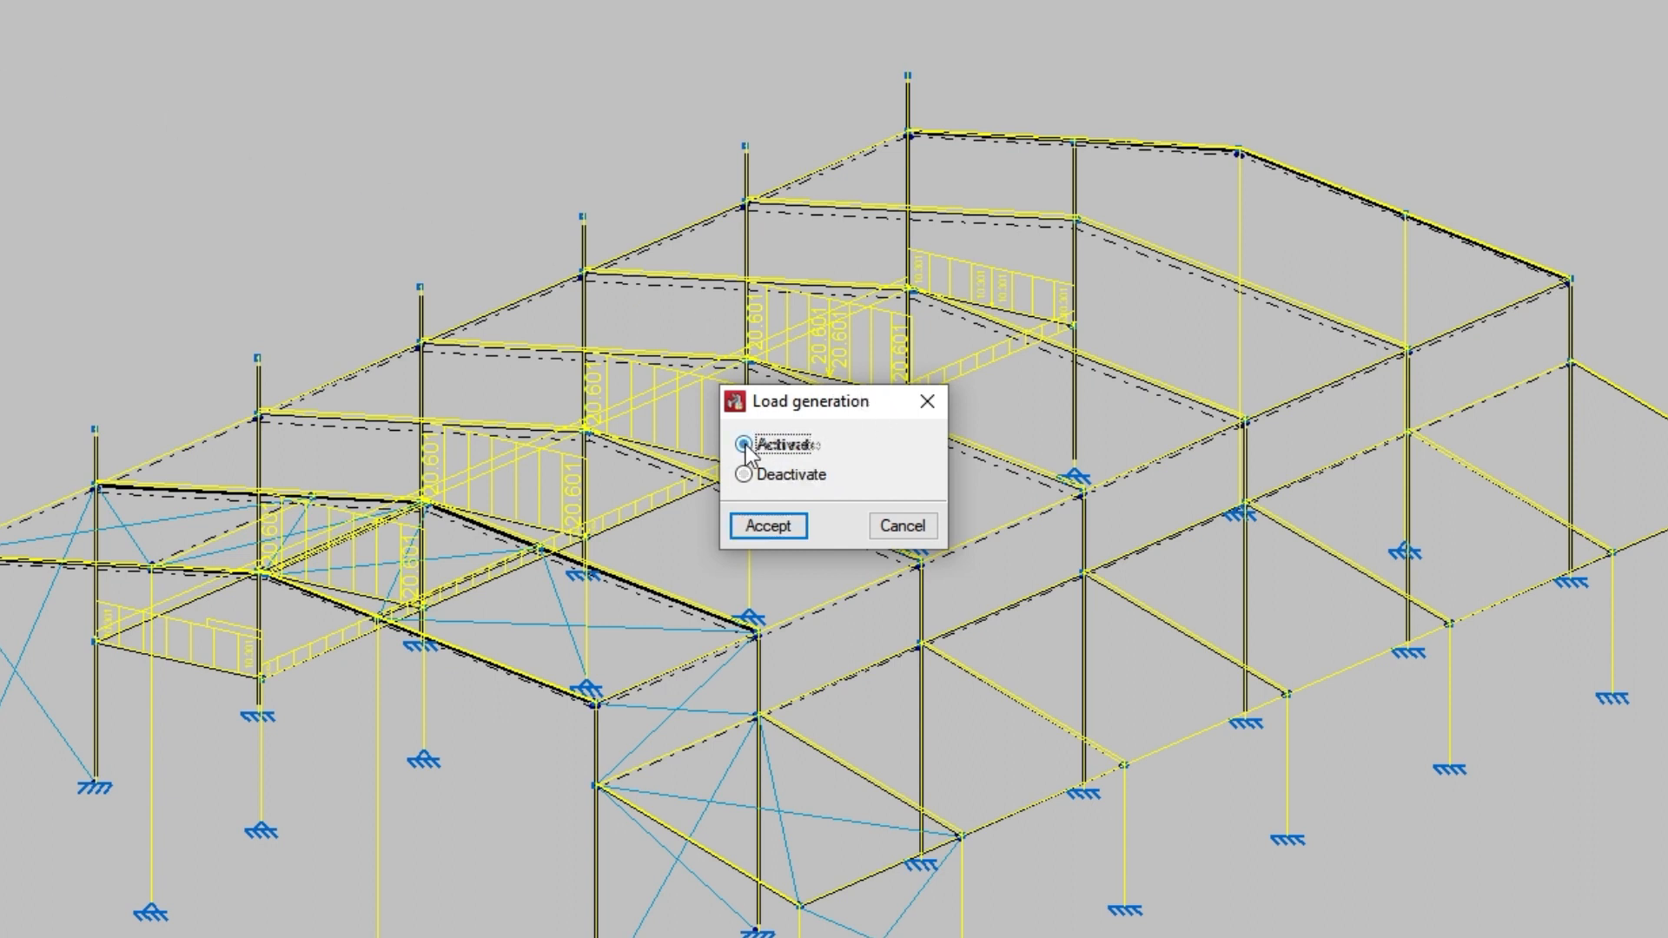
left_click(745, 475)
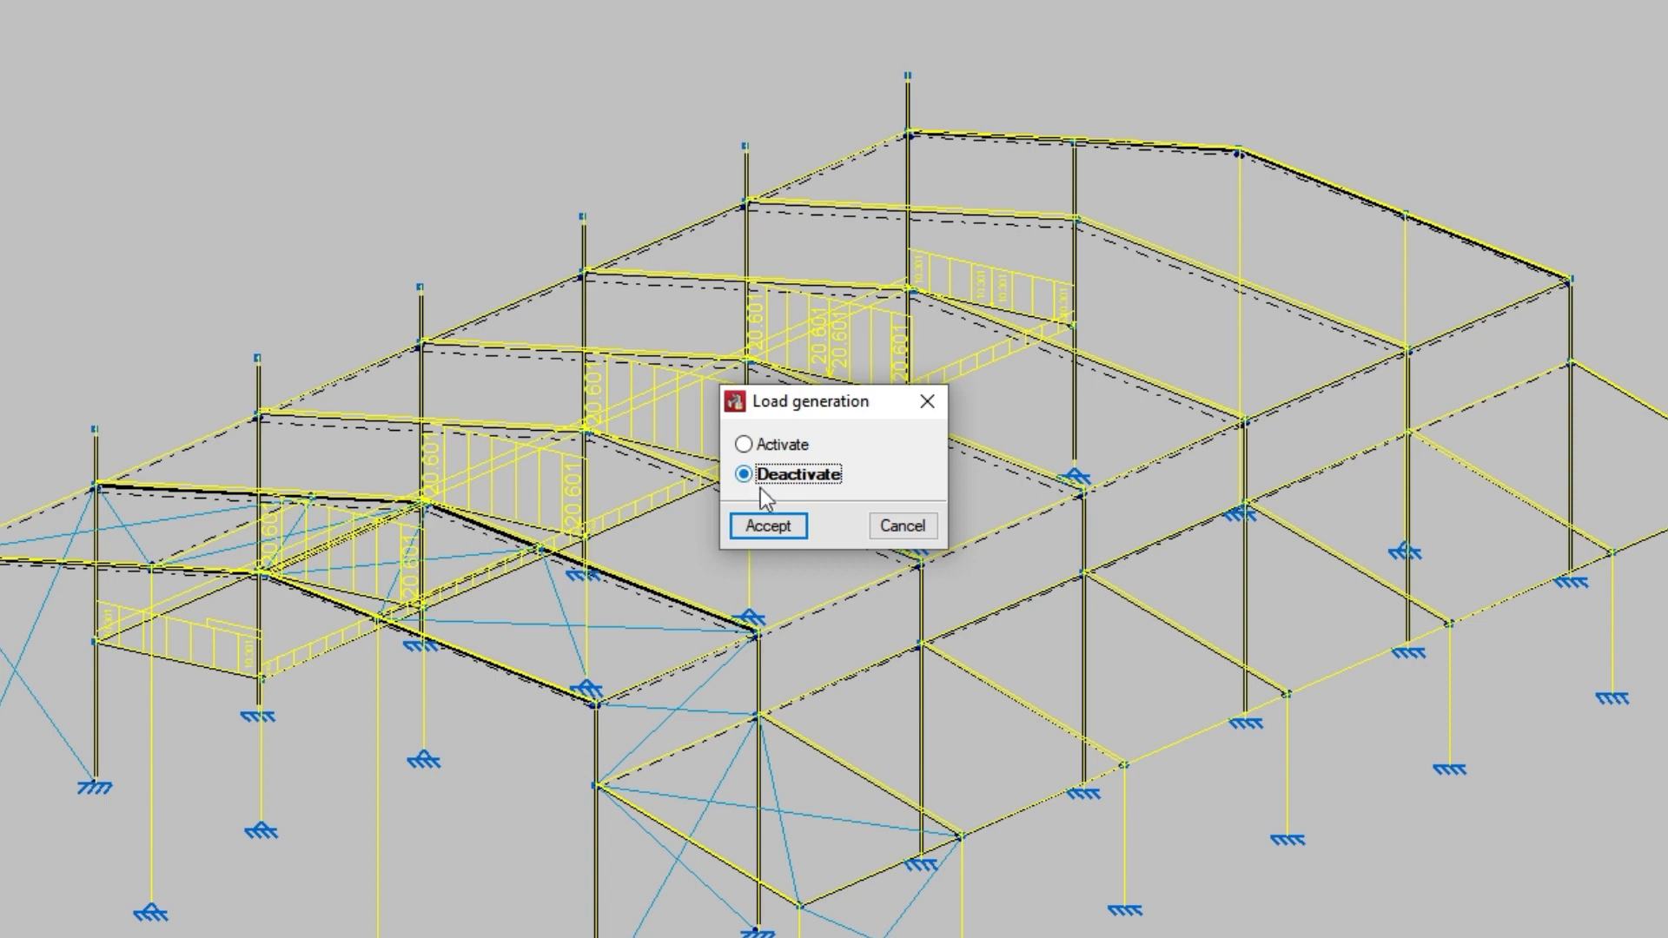
left_click(797, 527)
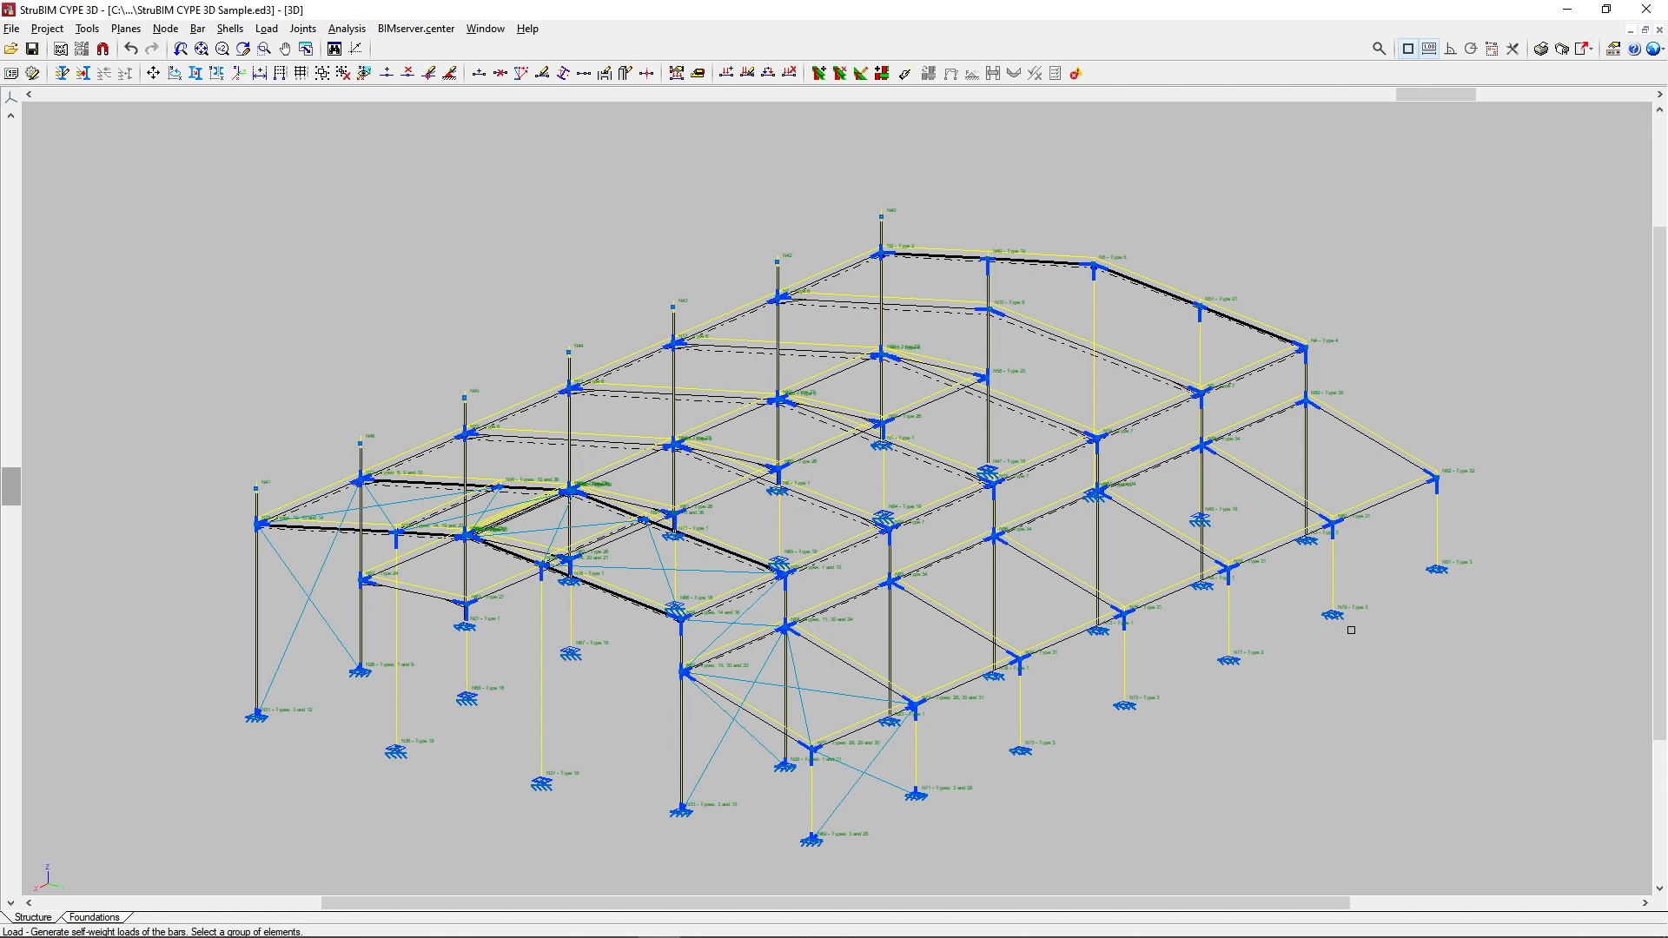
left_click(1376, 445)
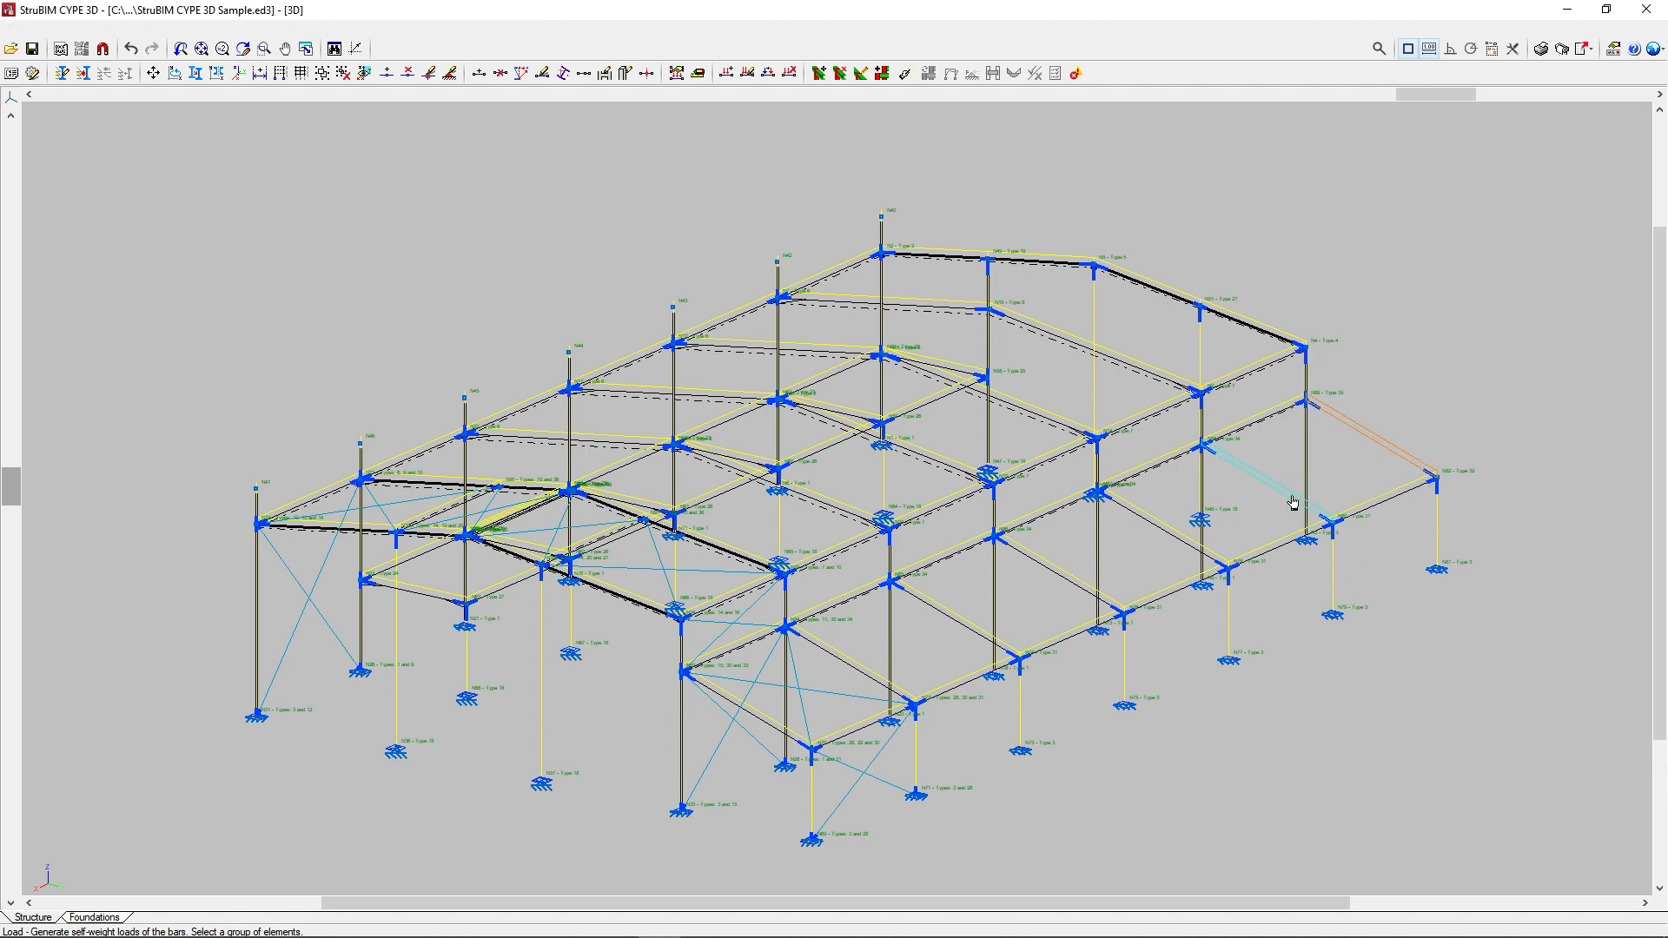
left_click(1292, 495)
left_click(1193, 543)
left_click(1068, 579)
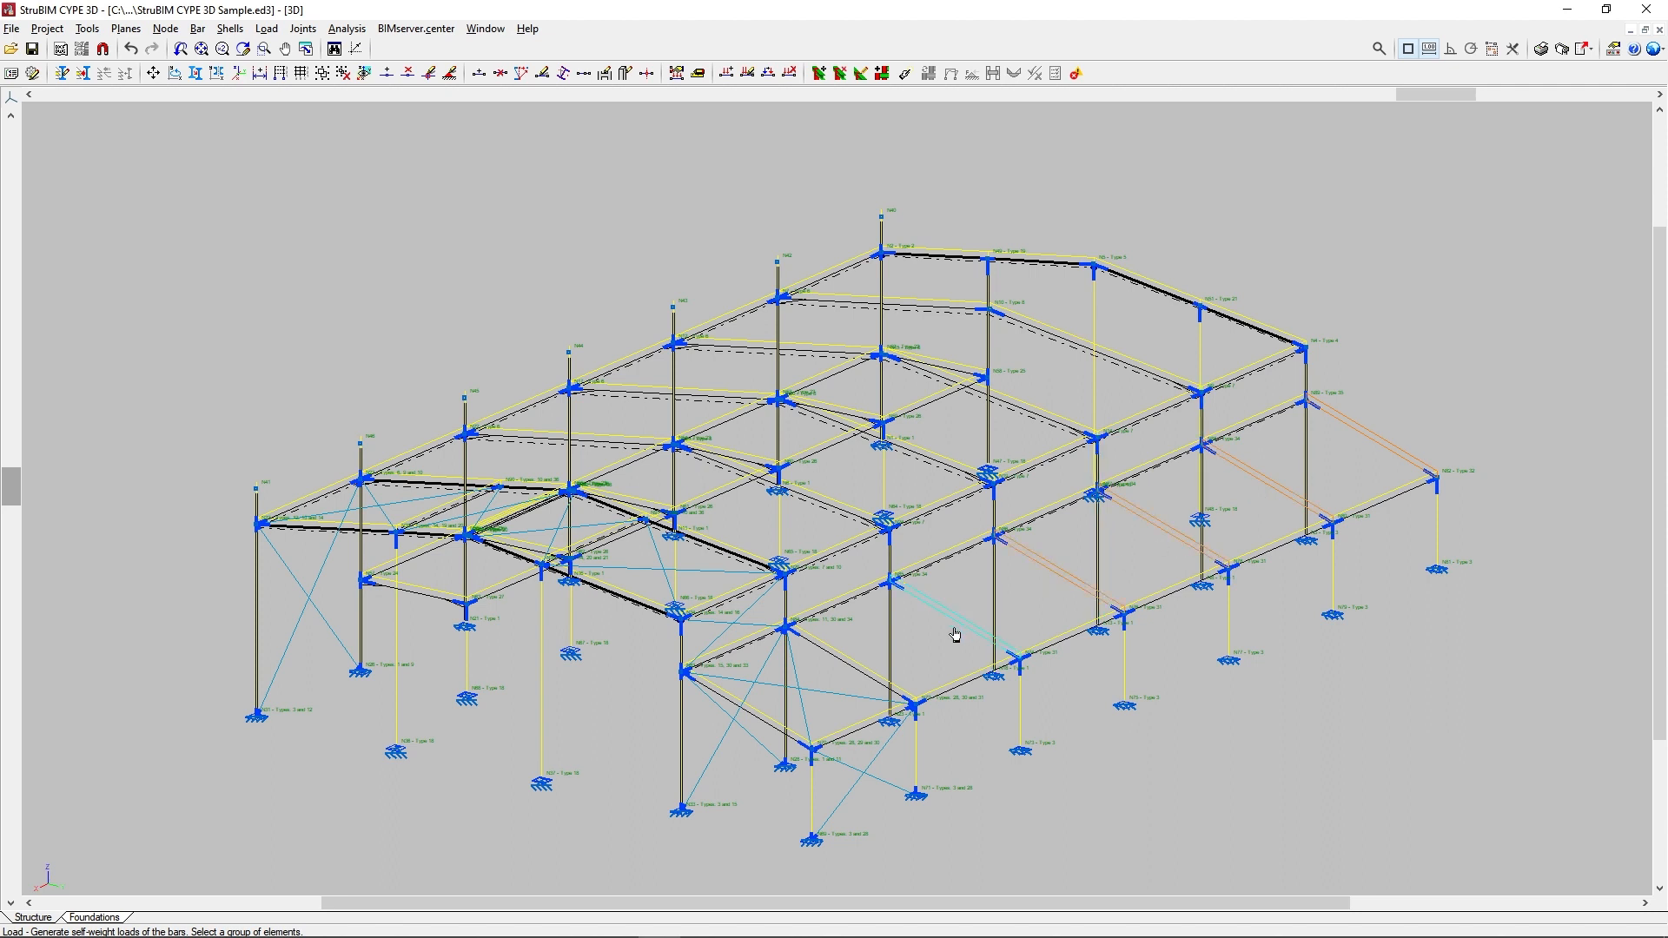
left_click(955, 626)
left_click(852, 669)
left_click(764, 723)
right_click(1296, 732)
Activate self-weight load generation for the seven sloping lean-to bars and leave the command.
right_click(1360, 473)
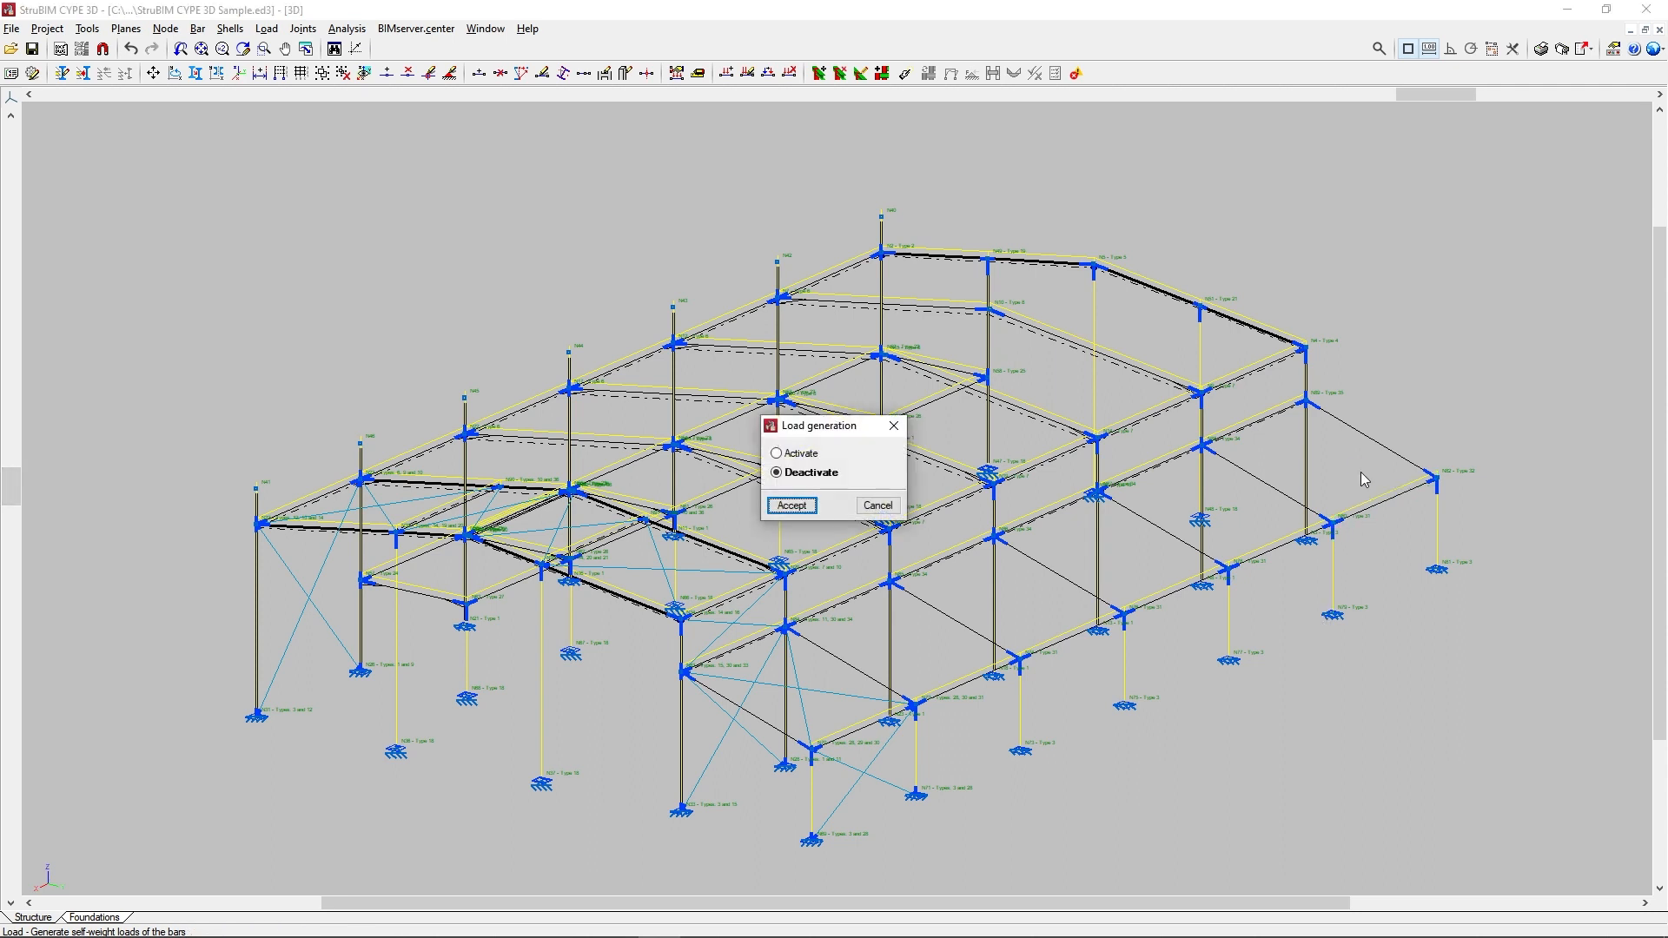
left_click(784, 455)
left_click(810, 510)
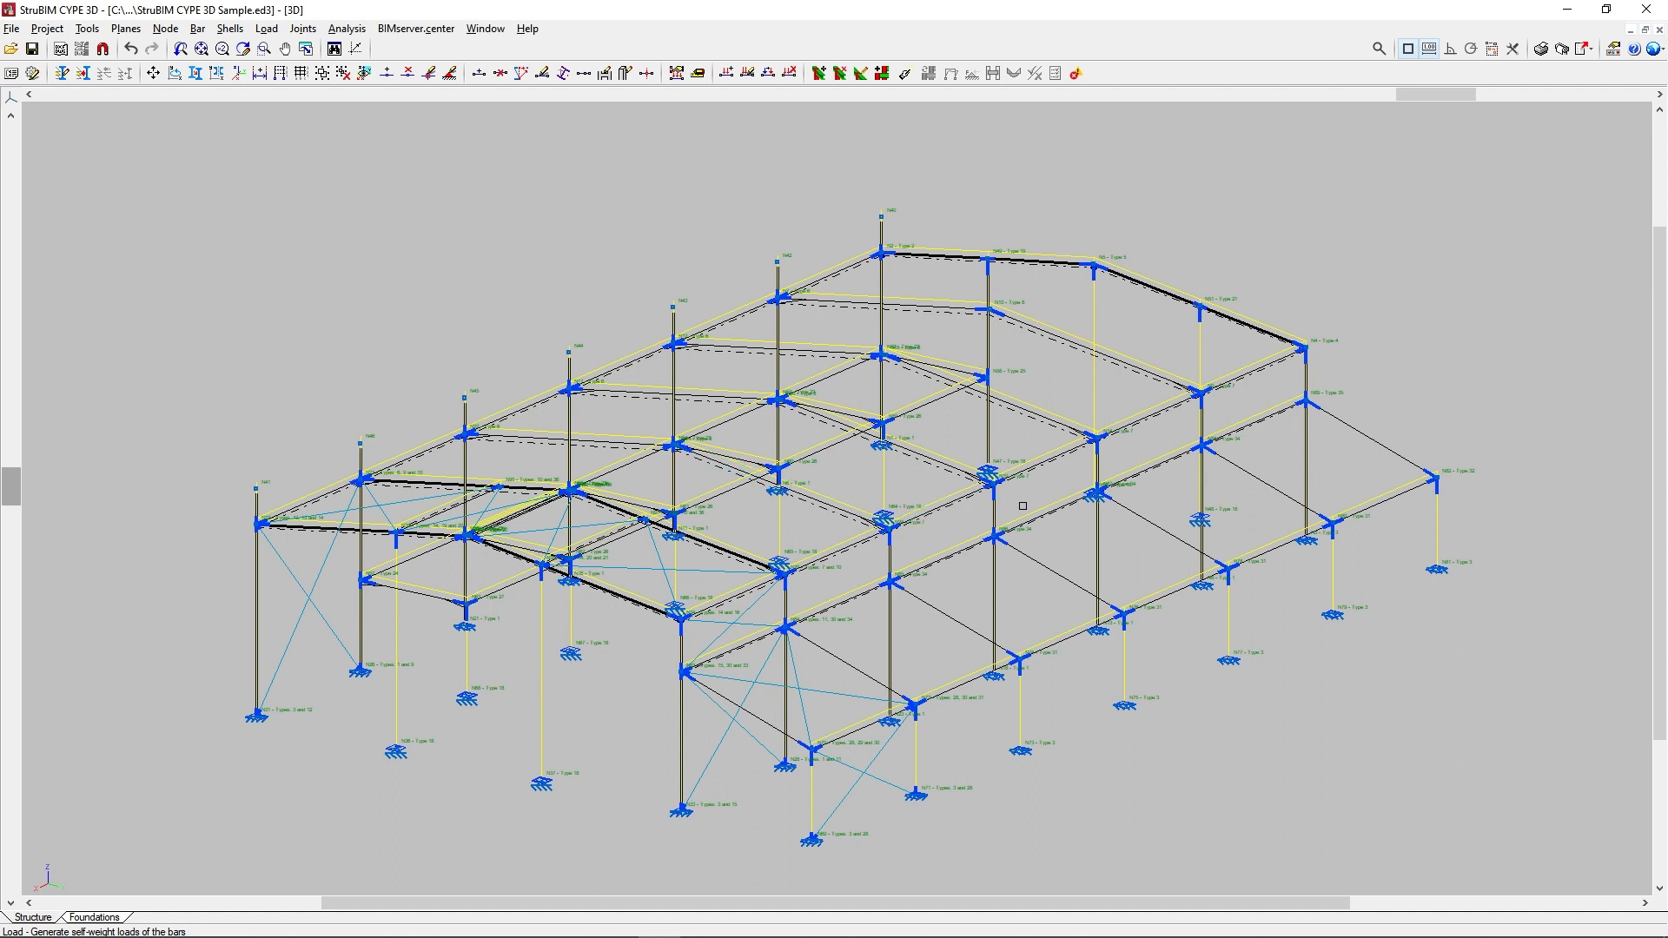
left_click(1383, 450)
left_click(1296, 510)
left_click(1177, 545)
left_click(1067, 581)
left_click(970, 630)
left_click(856, 673)
left_click(763, 720)
right_click(766, 703)
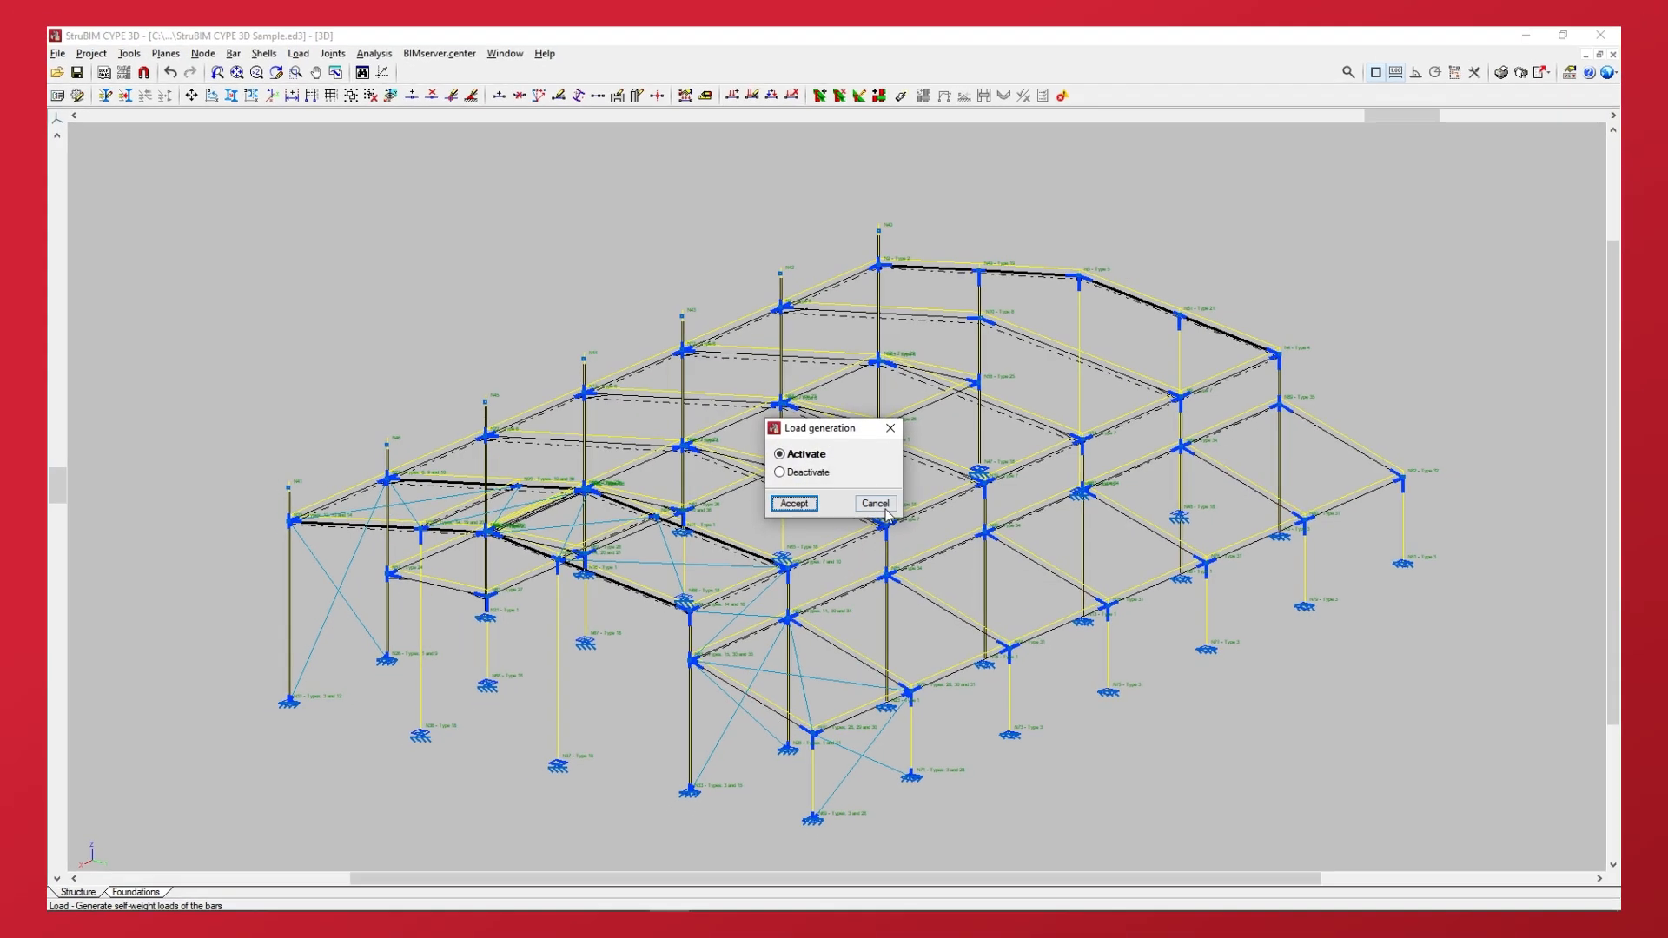
left_click(884, 504)
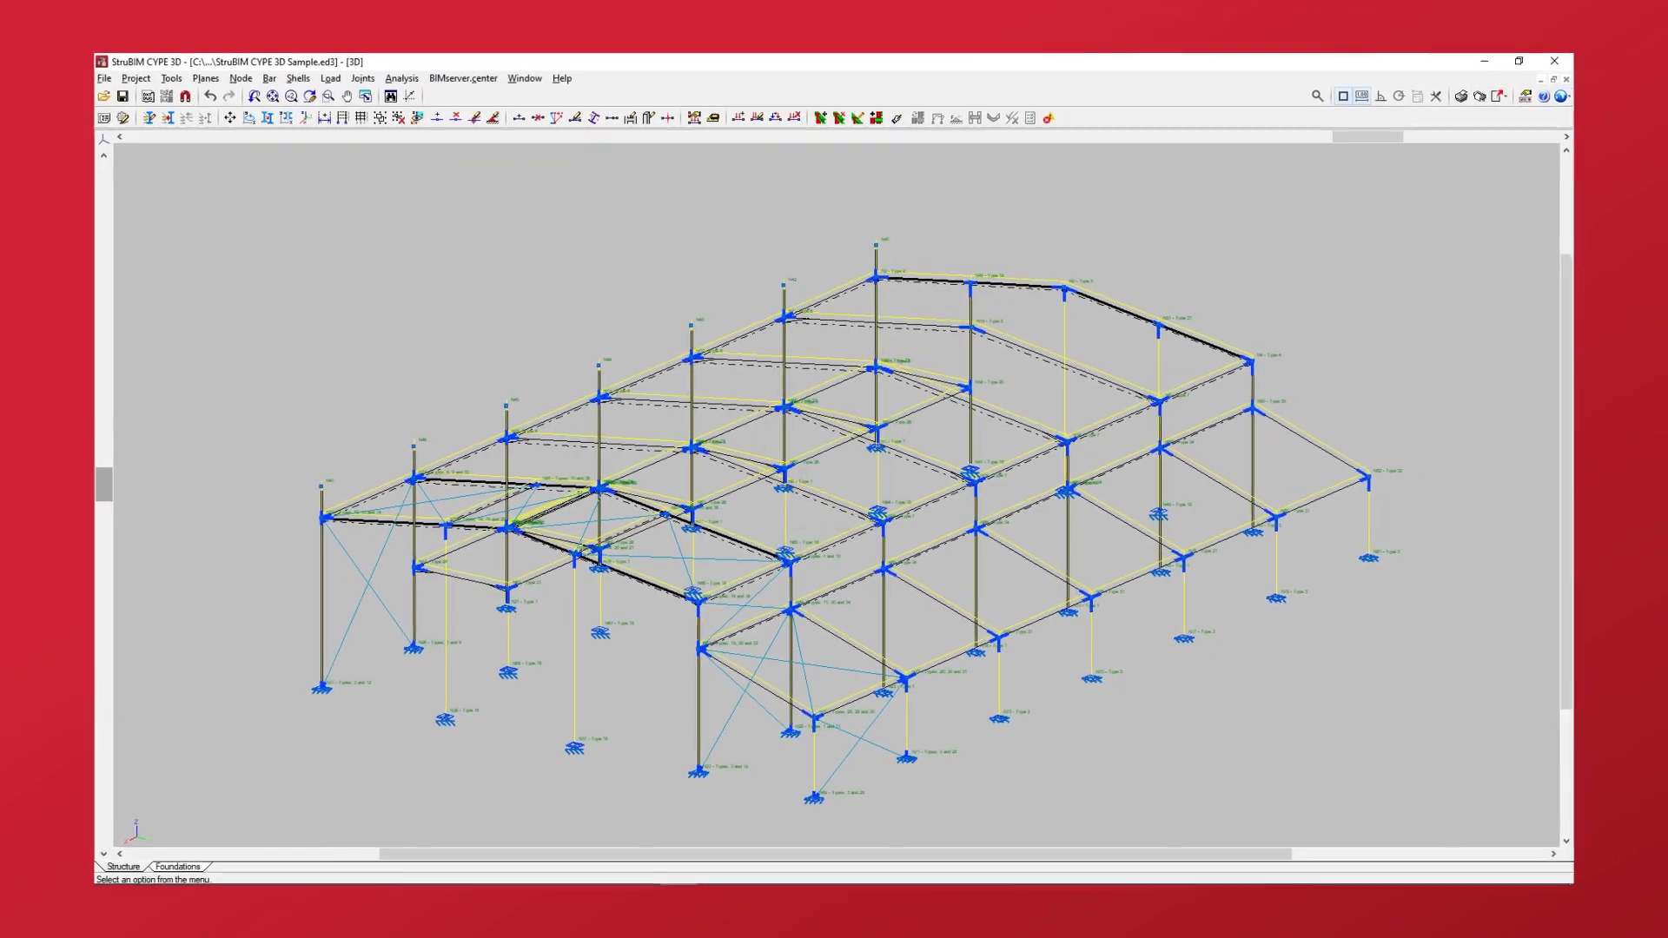